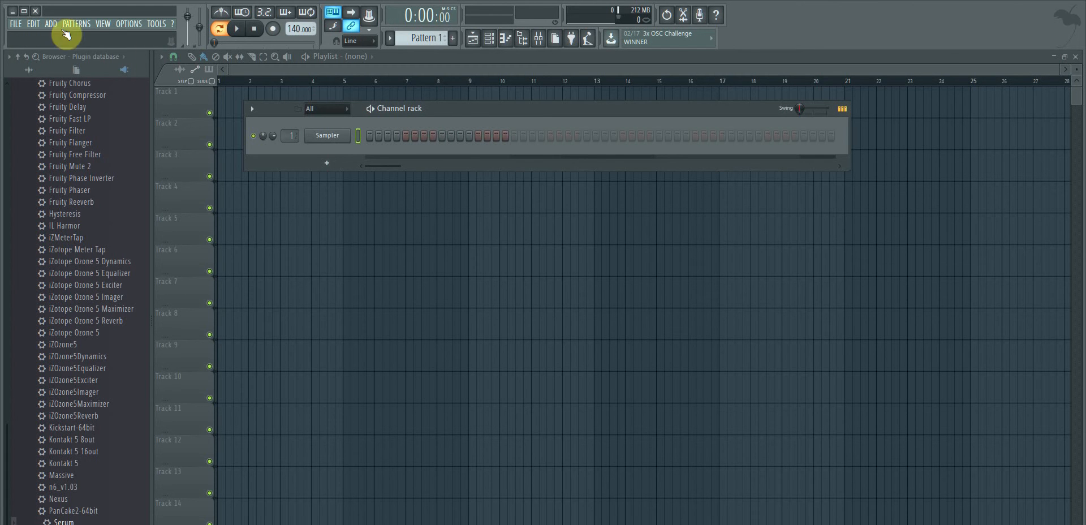
Add a 3x Osc channel and place its plugin window just below the channel rack.
left_click(102, 24)
mouse_move(48, 23)
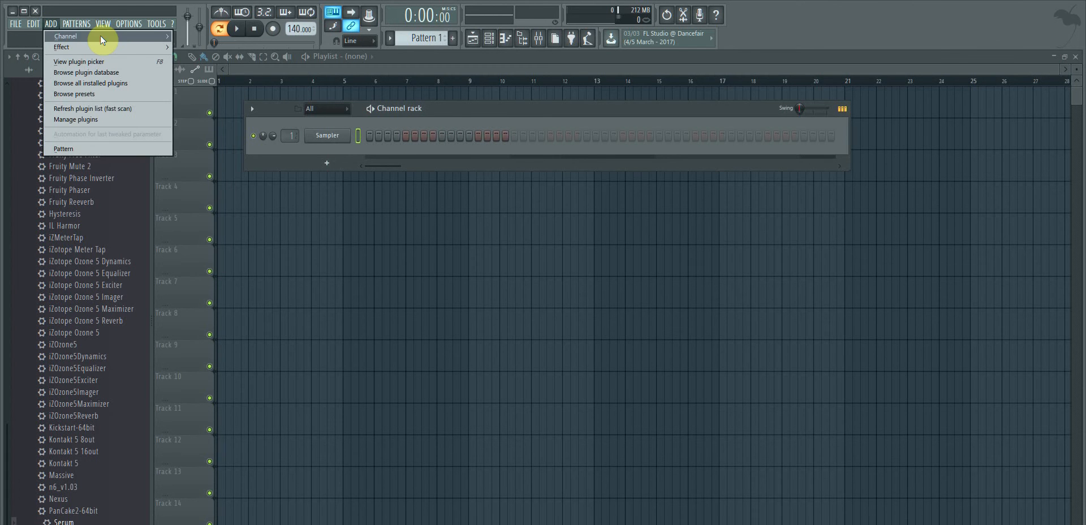
mouse_move(100, 35)
left_click(206, 62)
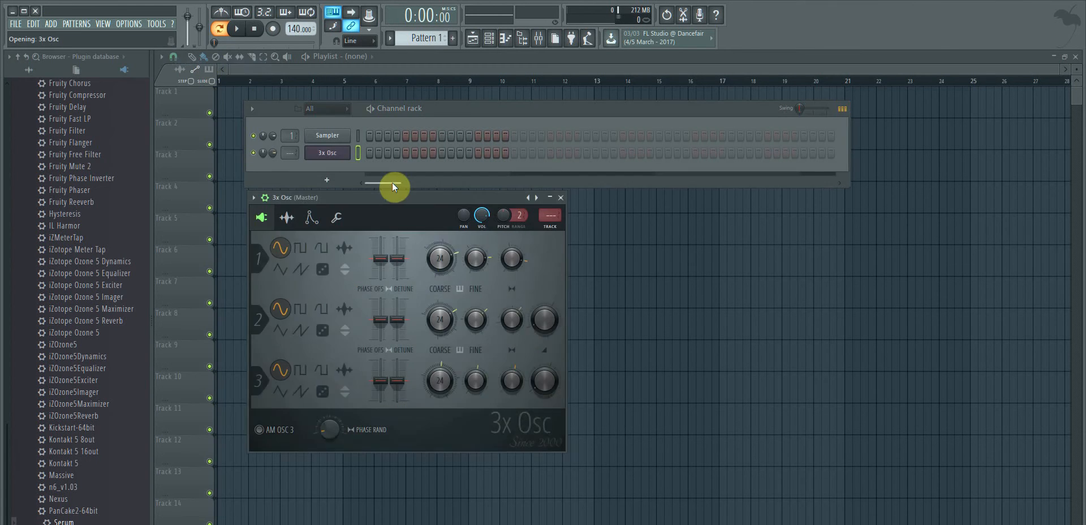
left_click_drag(383, 197, 488, 227)
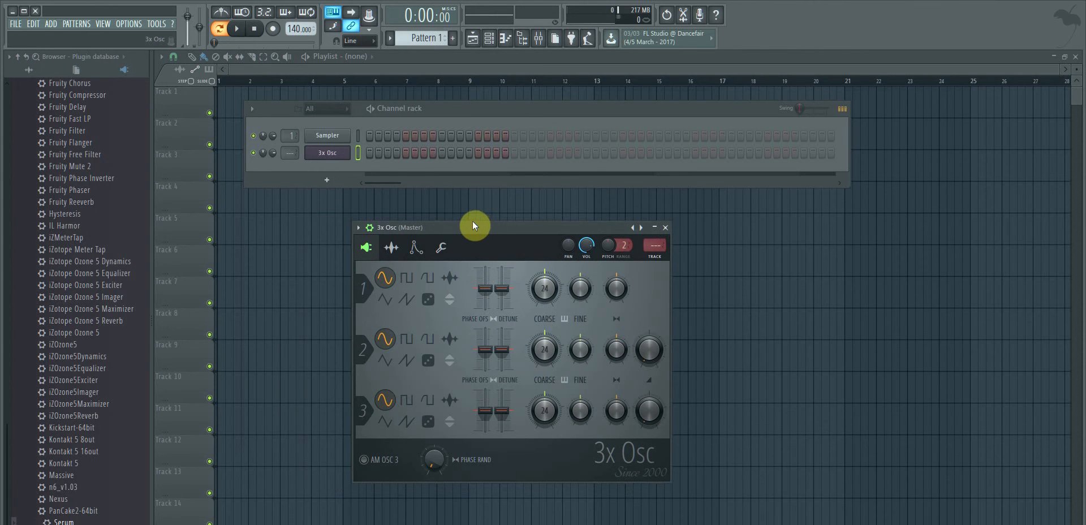
left_click_drag(474, 227, 465, 194)
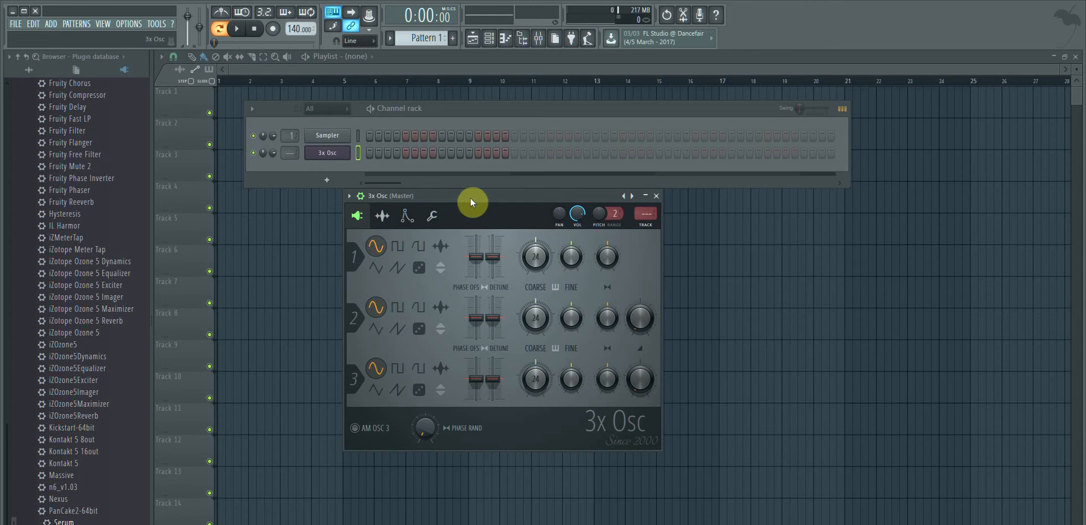
Give oscillator 1 the third wave shape in its first row, raise its phase offset to 42%, and lower its stereo detune.
left_click(420, 246)
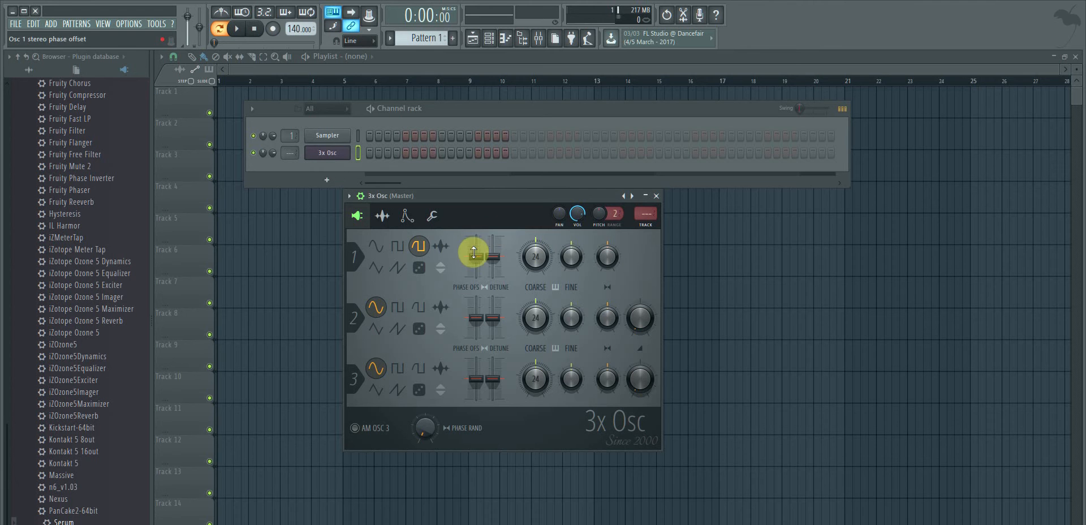
left_click_drag(474, 254, 474, 249)
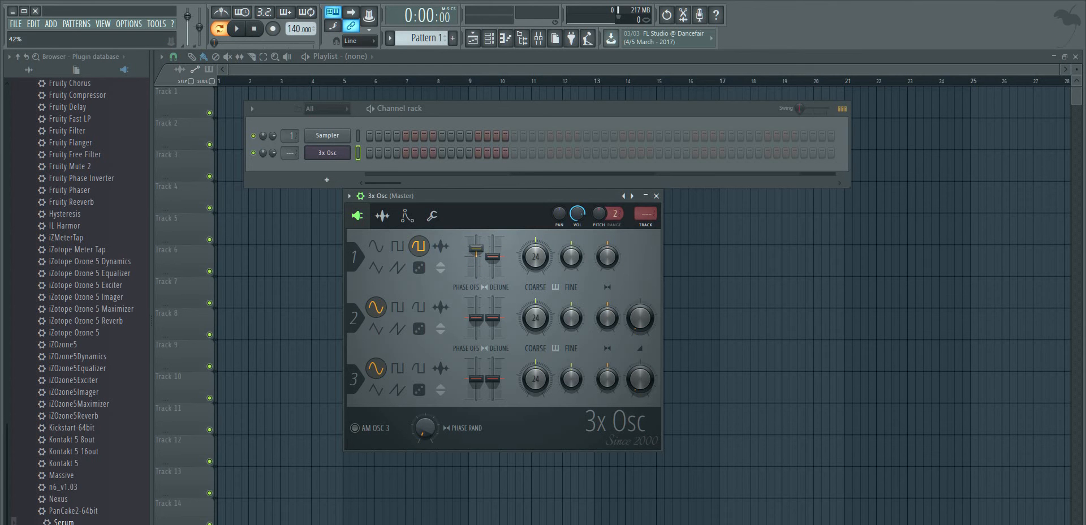
left_click_drag(492, 257, 493, 262)
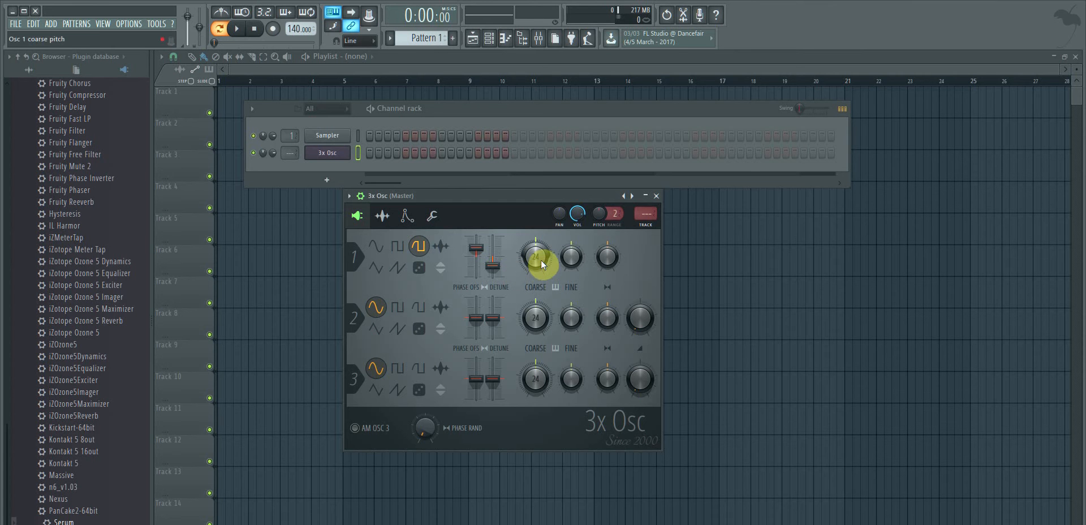
Set oscillator 1's coarse pitch to 0 and create an automation clip for its fine pitch.
left_click_drag(540, 259, 541, 289)
right_click(573, 257)
left_click(615, 330)
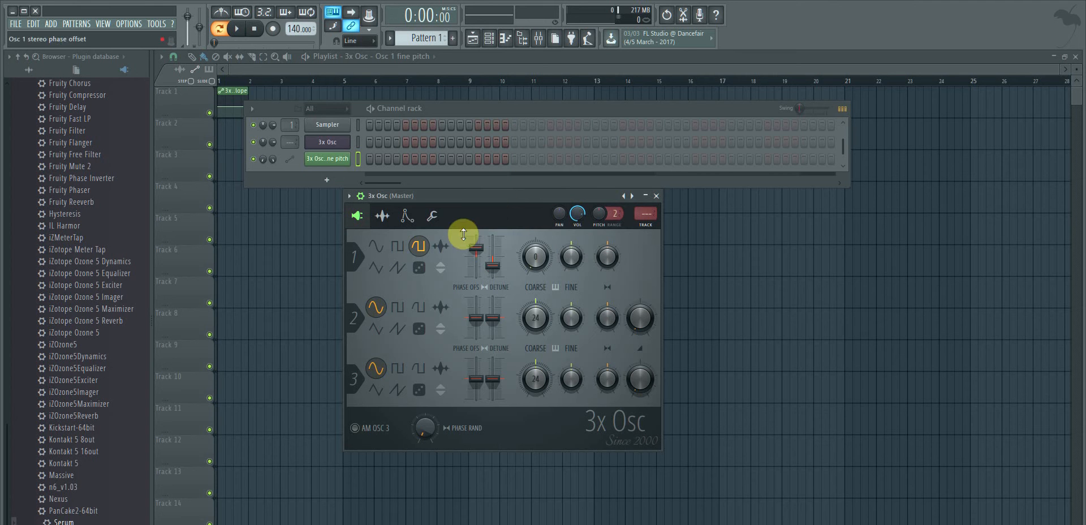
Enable and reshape the 3x Osc volume envelope with tempo sync, and set the volume LFO to a triangle wave.
left_click(383, 218)
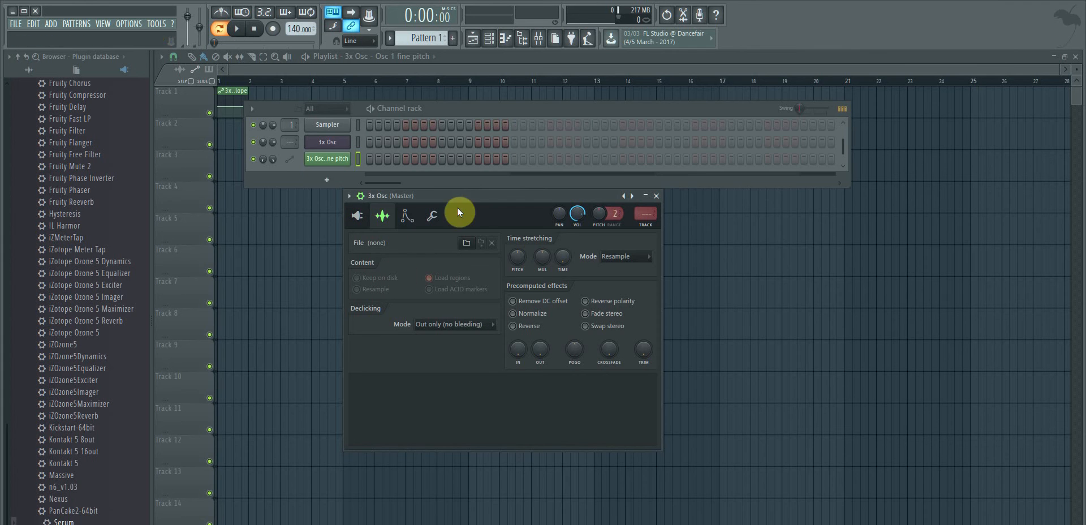
left_click(412, 217)
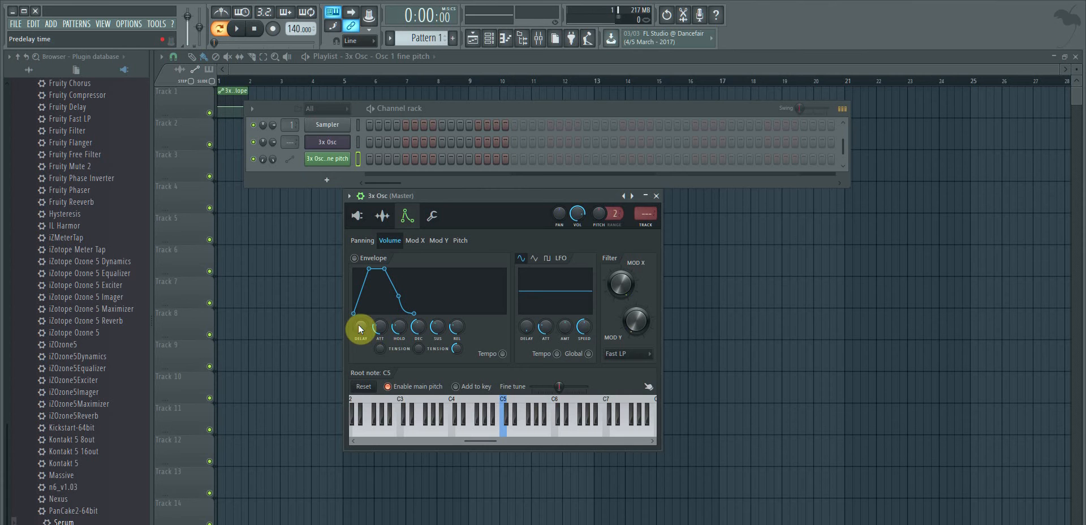
left_click_drag(380, 327, 456, 325)
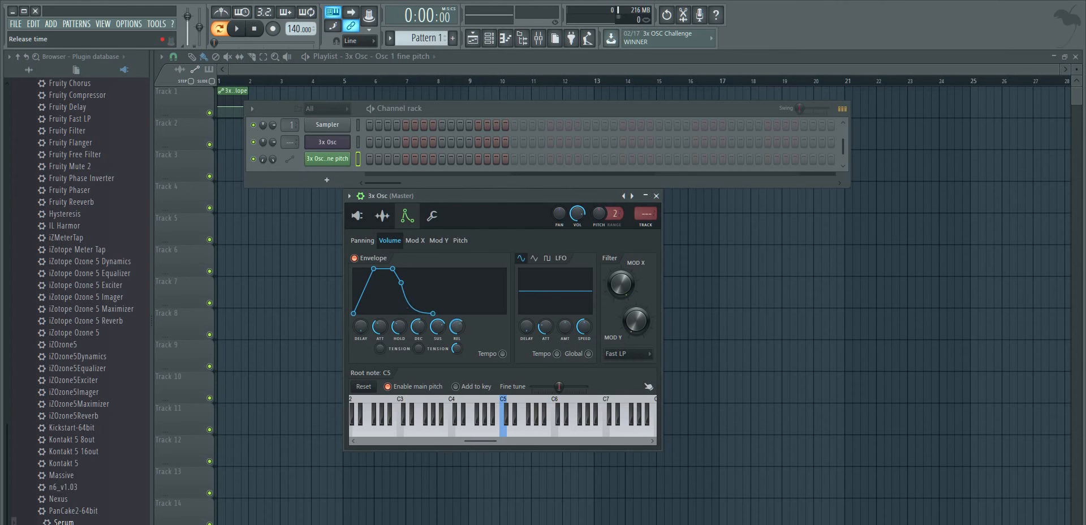
left_click(503, 353)
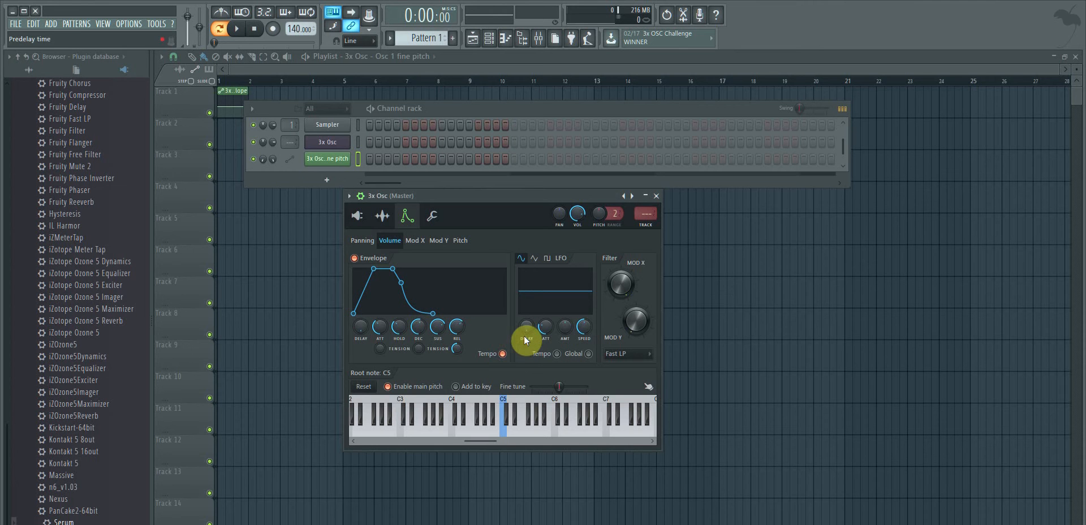
left_click(538, 258)
Create automation clips for the 3x Osc filter's Mod X frequency, Mod Y bandwidth and filter type.
right_click(619, 281)
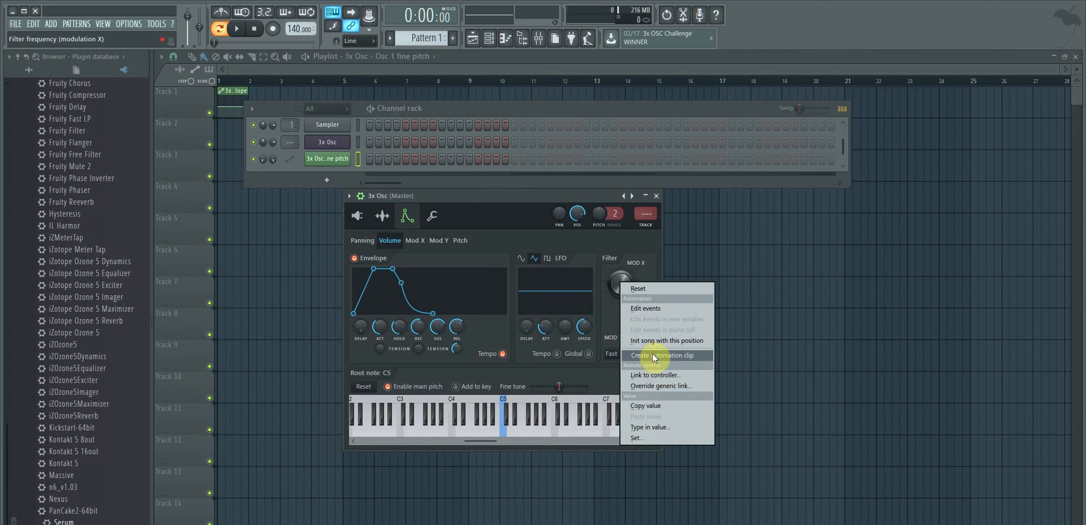
left_click(653, 355)
right_click(637, 320)
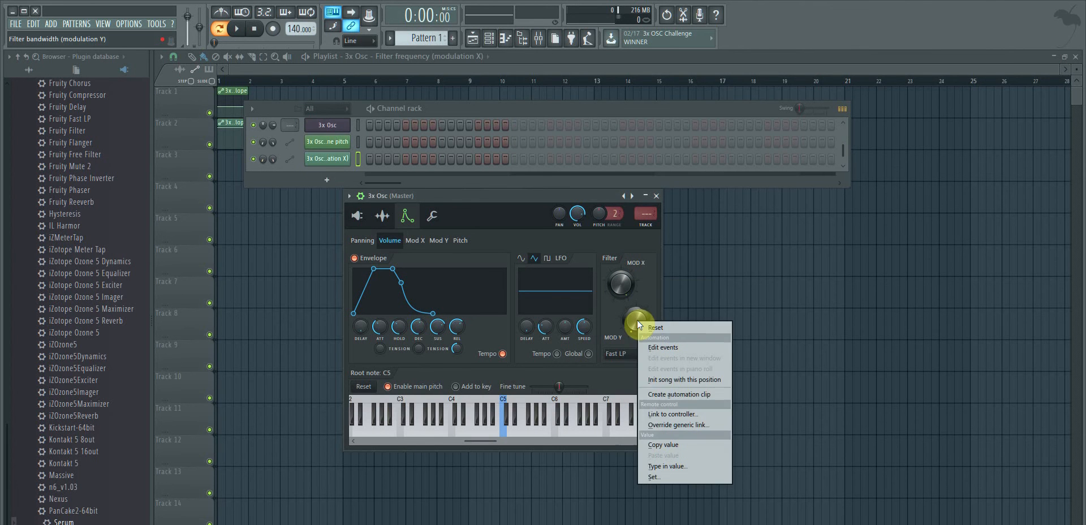
left_click(663, 393)
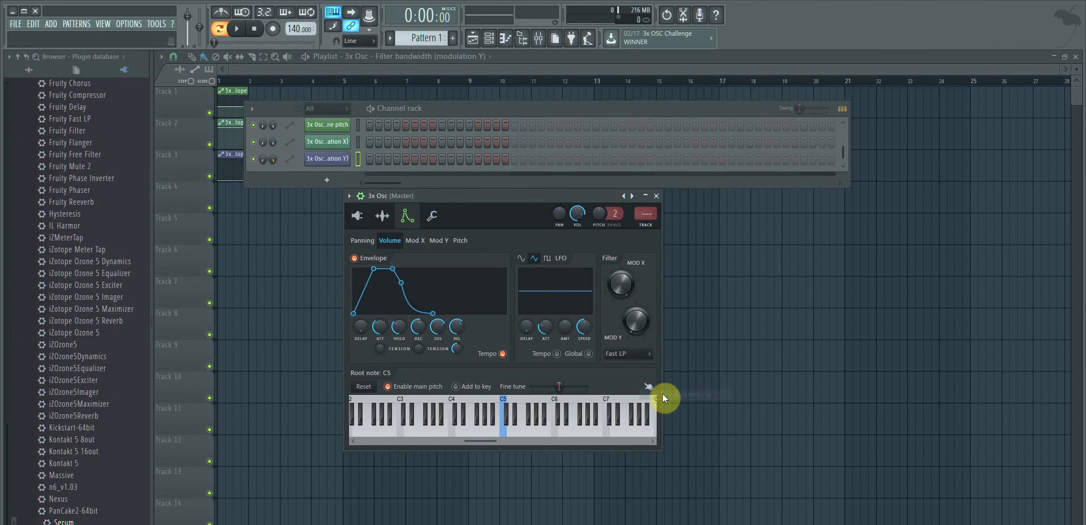
right_click(629, 354)
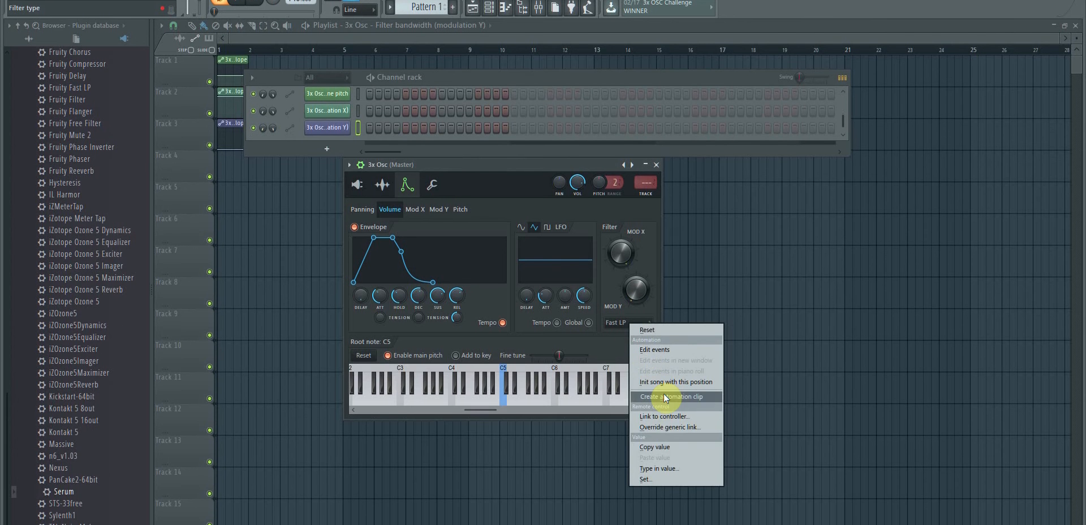
left_click(664, 395)
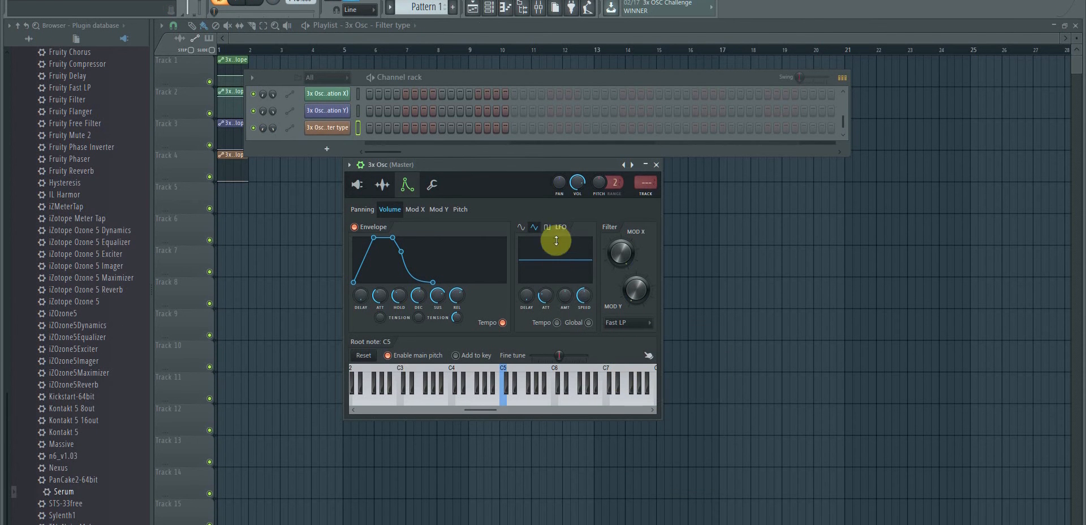
Review the 3x Osc miscellaneous settings and zoom the playlist in on the four automation clips.
left_click(433, 187)
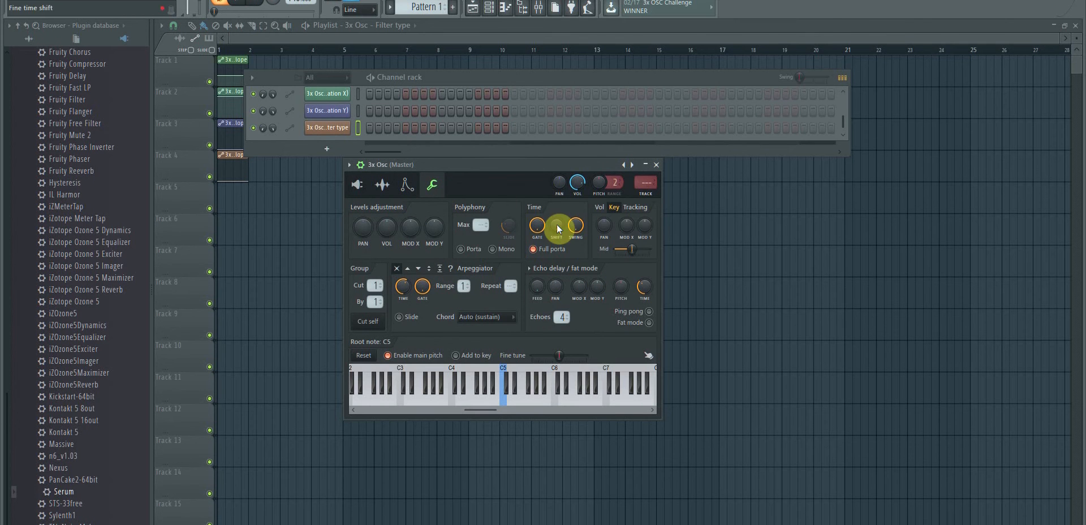
left_click(365, 186)
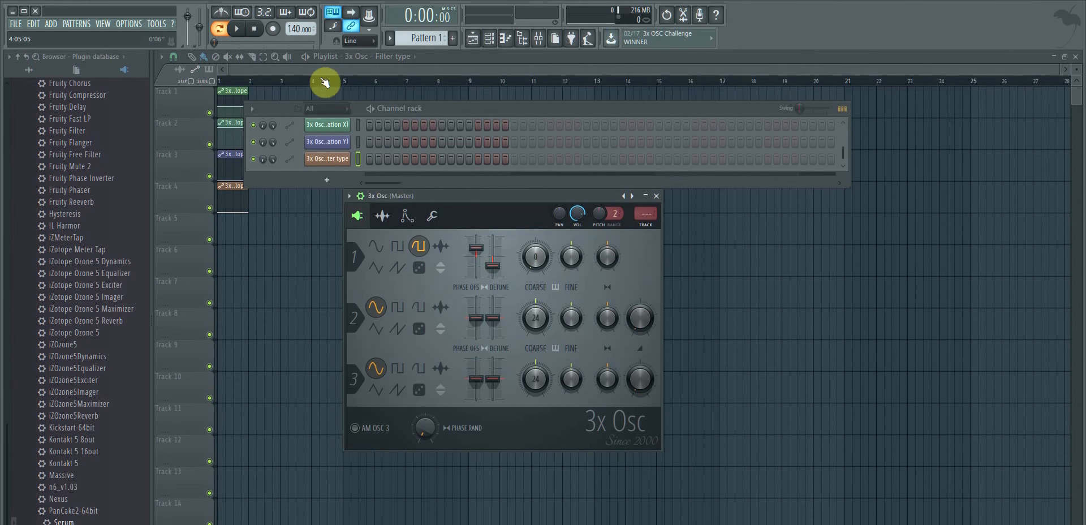
left_click(356, 40)
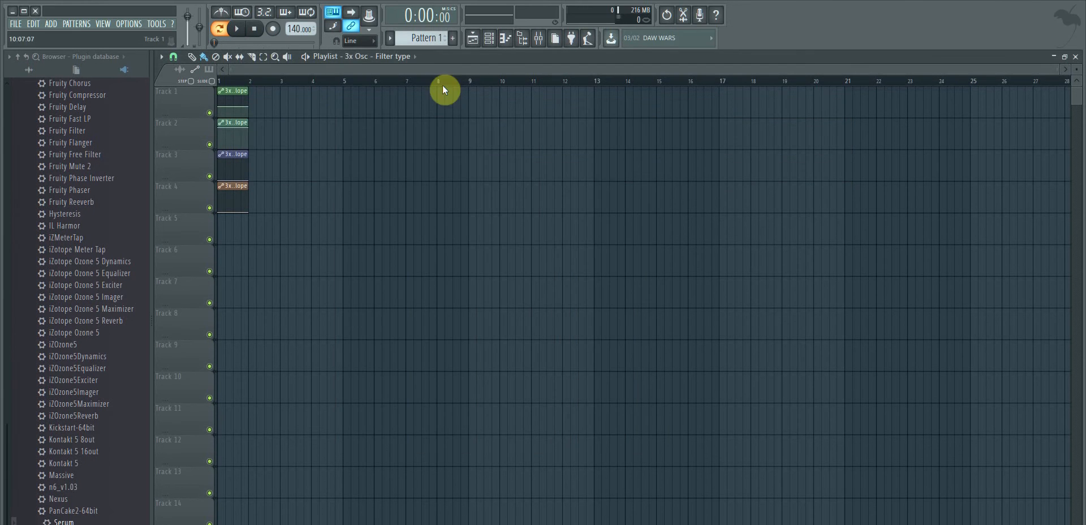
mouse_move(1058, 69)
left_mouse_down()
mouse_move(417, 24)
mouse_move(320, 34)
left_mouse_up()
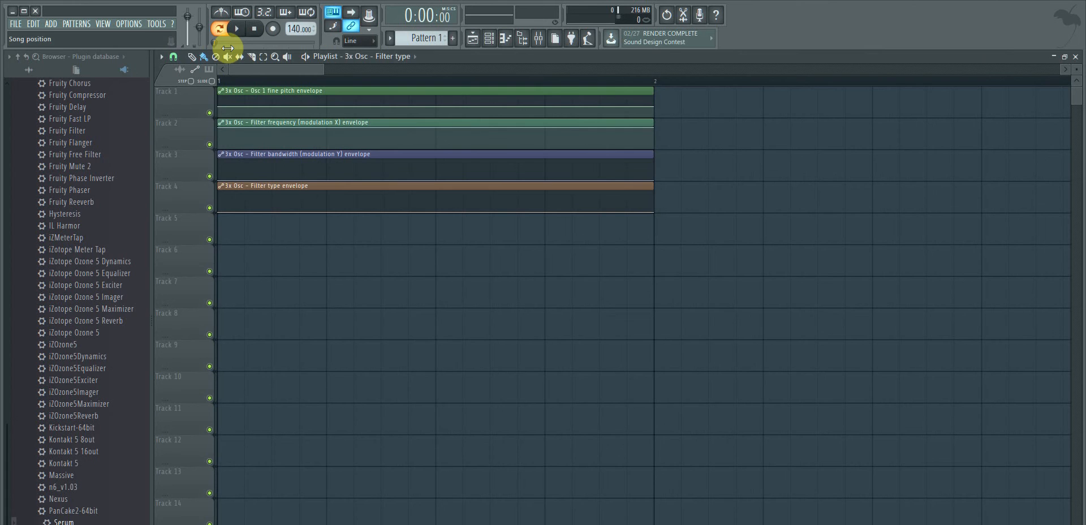
Show the channel rack with the All filter and place it clear of the automation clips.
left_click(103, 24)
left_click(123, 67)
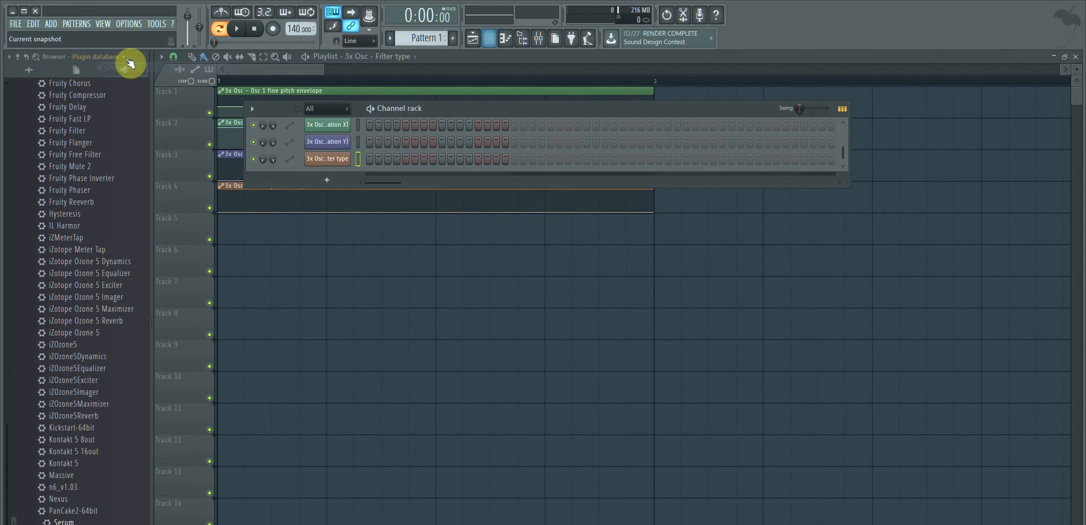
left_click(328, 111)
left_click(329, 116)
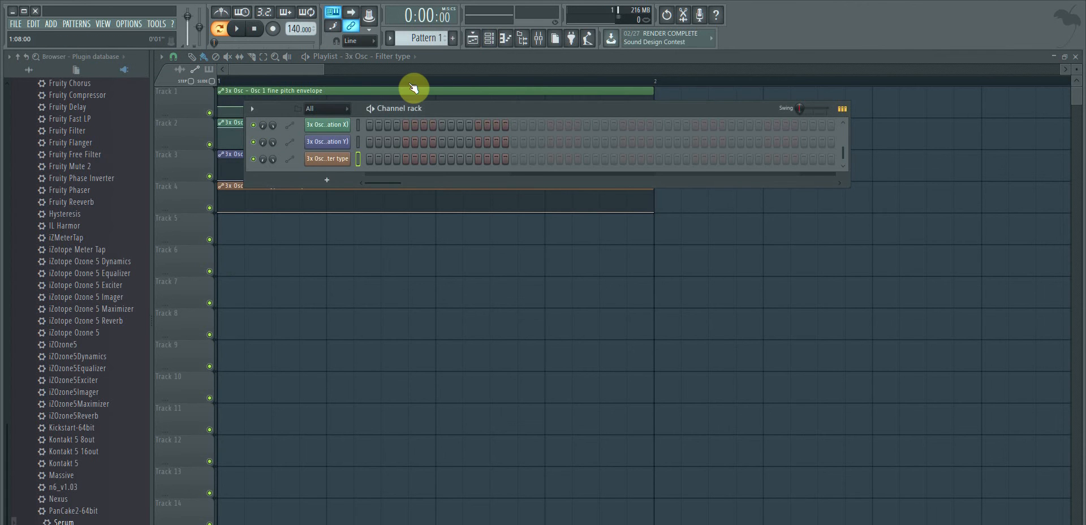
left_click_drag(438, 109, 845, 239)
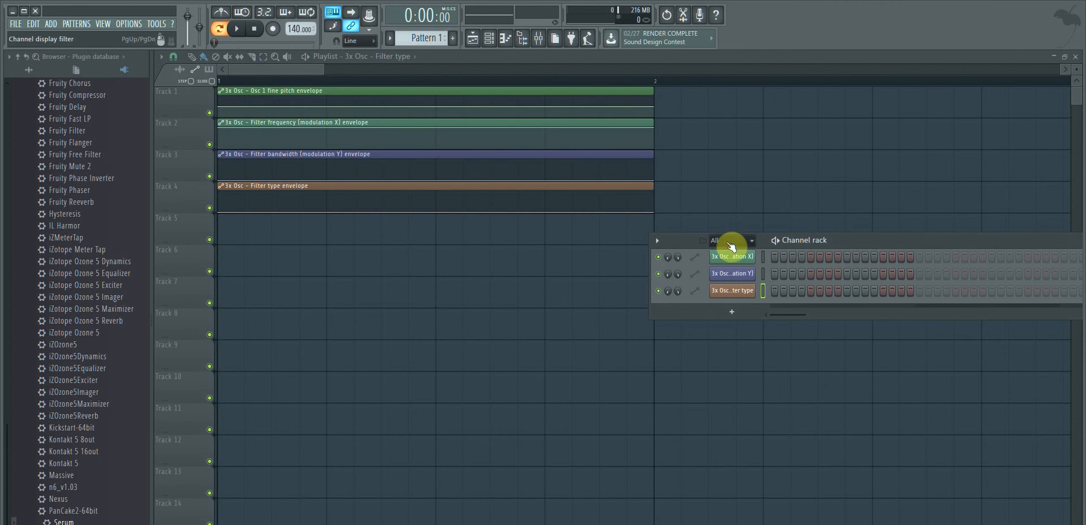
left_click(103, 24)
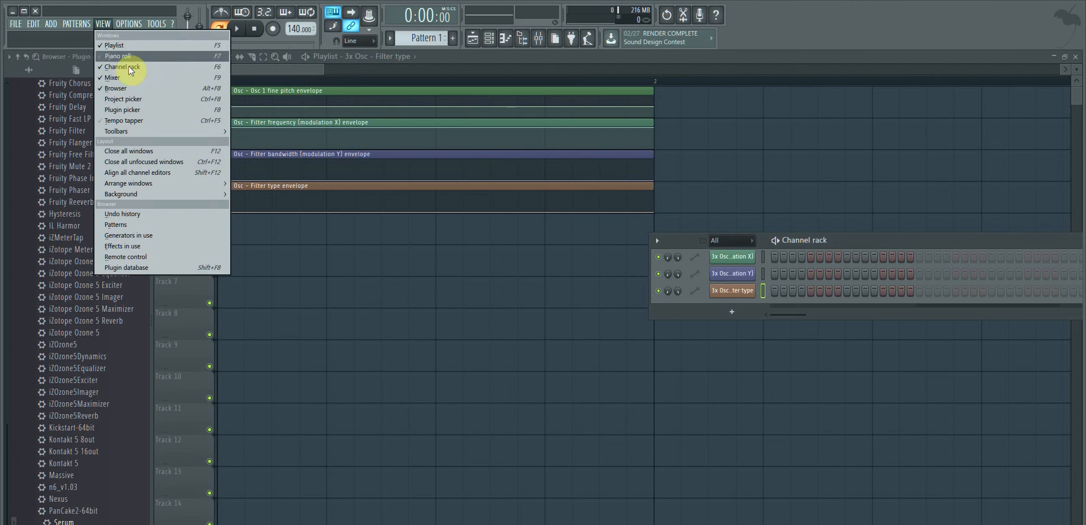
left_click(170, 68)
left_click(103, 24)
left_click(168, 72)
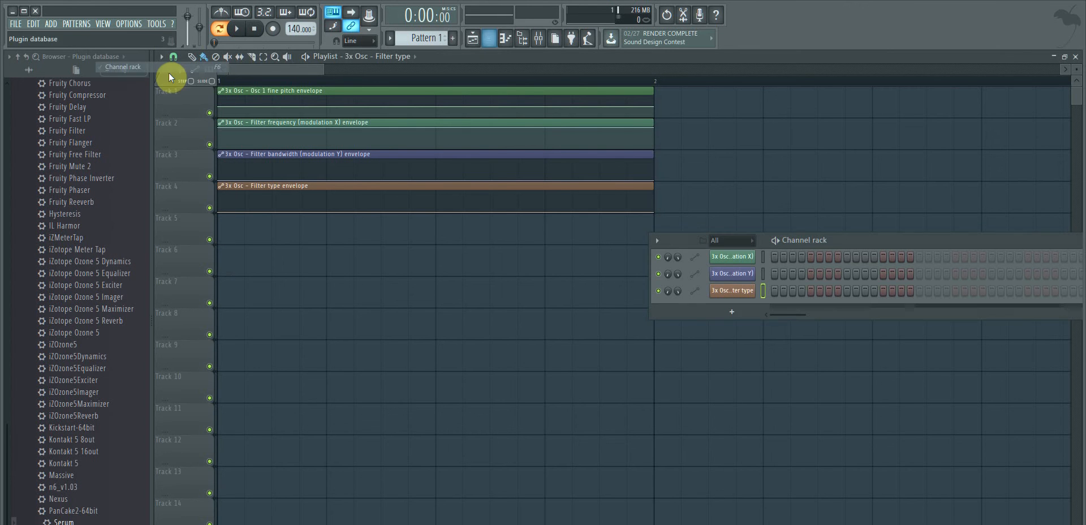
left_click(722, 241)
left_click(725, 252)
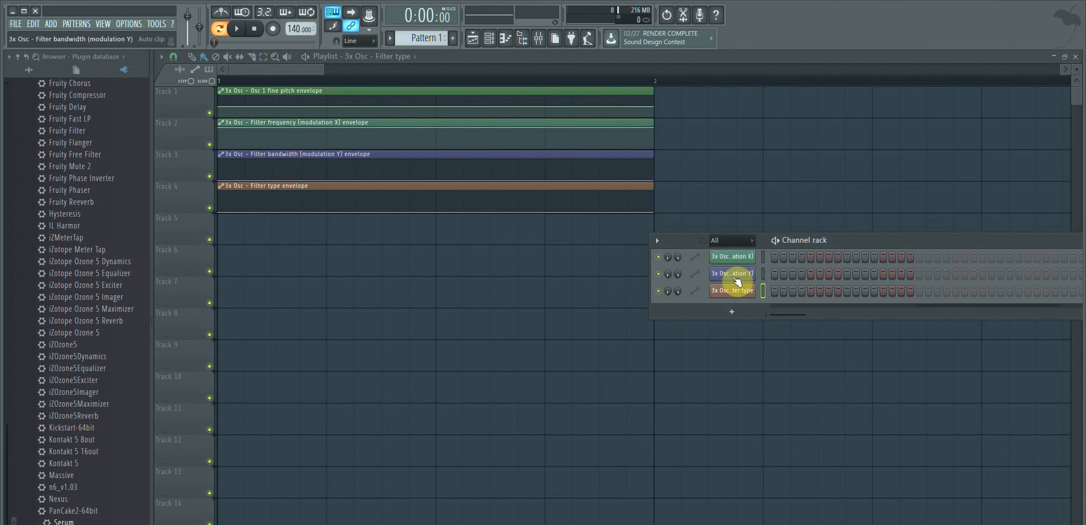
Open the settings of the filter type and filter frequency (modulation X) automation channels.
left_click(738, 275)
left_click(740, 262)
left_click(741, 291)
left_click(730, 257)
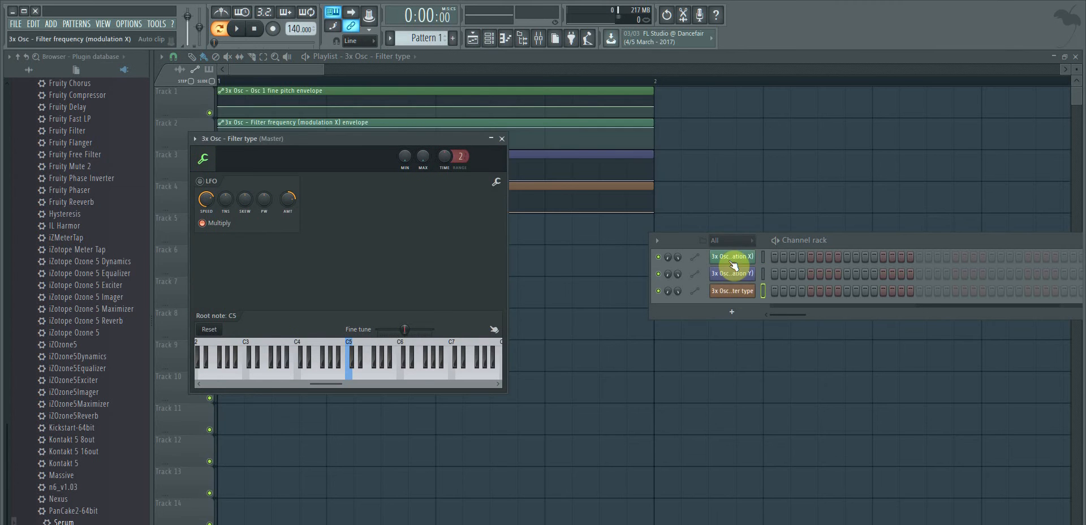
Filter the channel rack to show only the Automation channels.
left_click(729, 241)
left_click(728, 268)
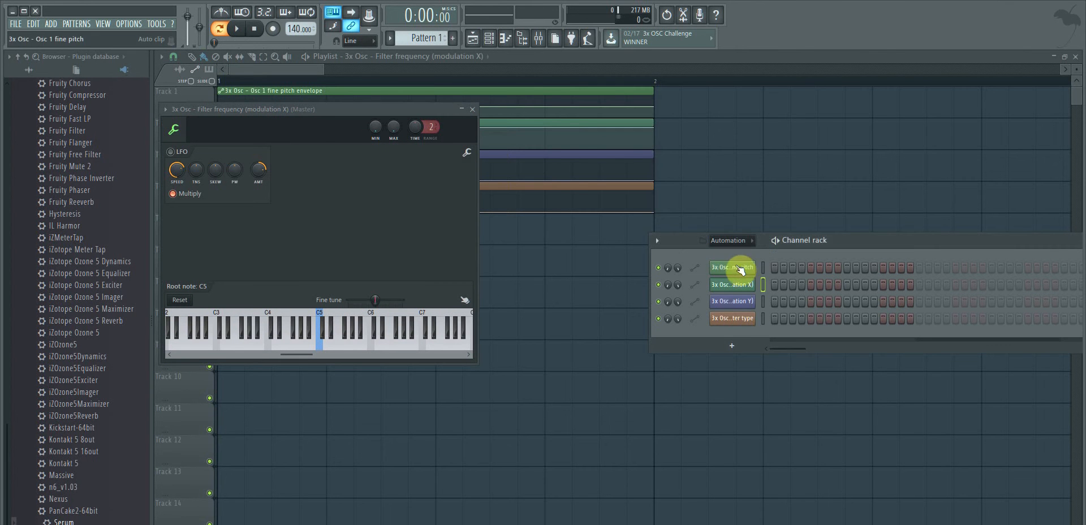
left_click(735, 339)
left_click(698, 344)
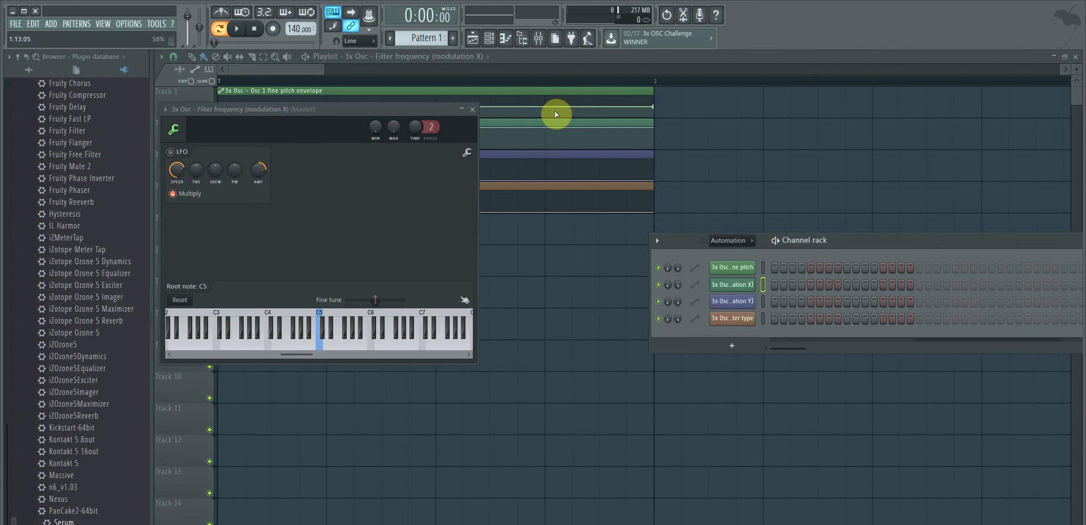
Choose 3x Osc - Osc 1 fine pitch as the playlist's clip source and show the channel rack again.
left_click(409, 60)
left_click(409, 59)
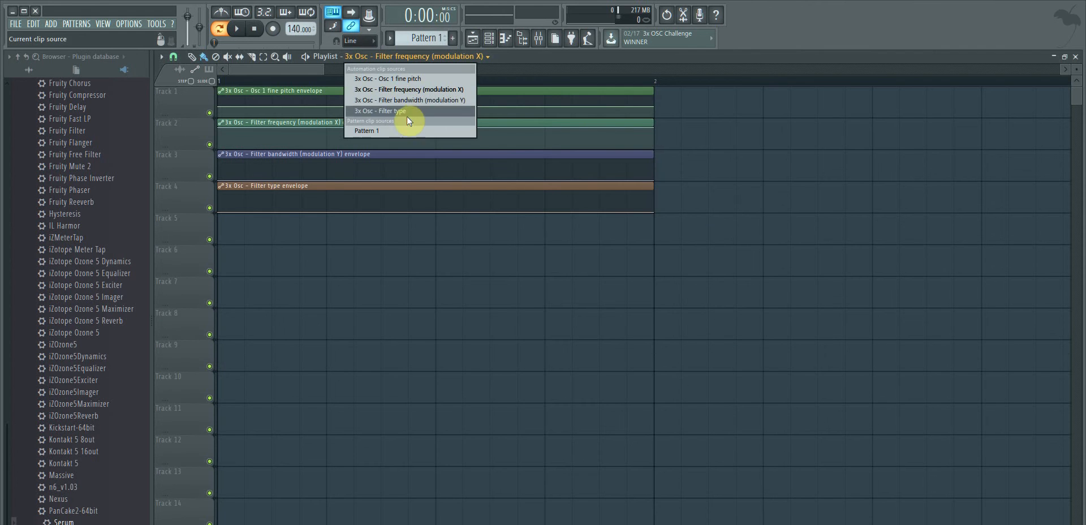
left_click(416, 80)
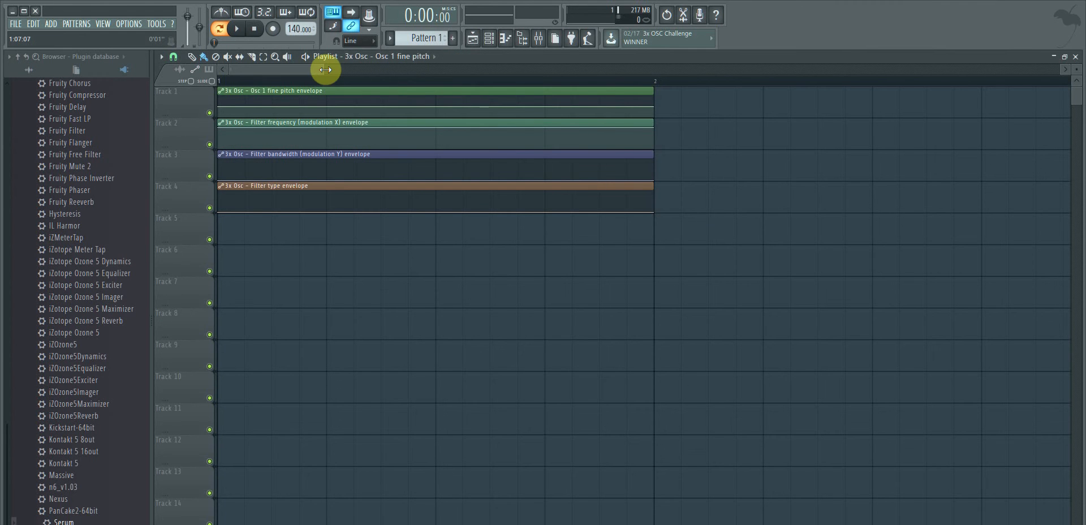
left_click(363, 58)
left_click(363, 59)
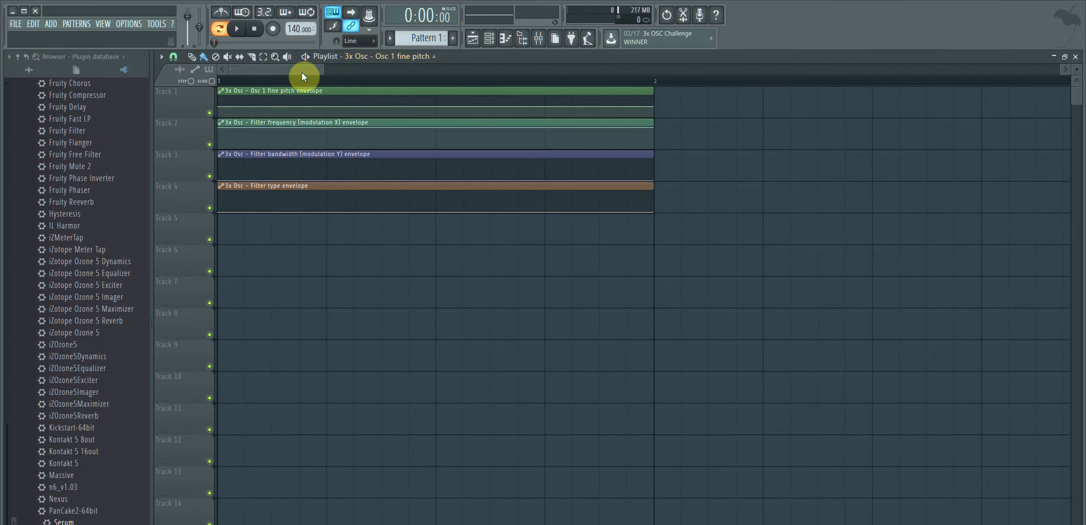
left_click(104, 23)
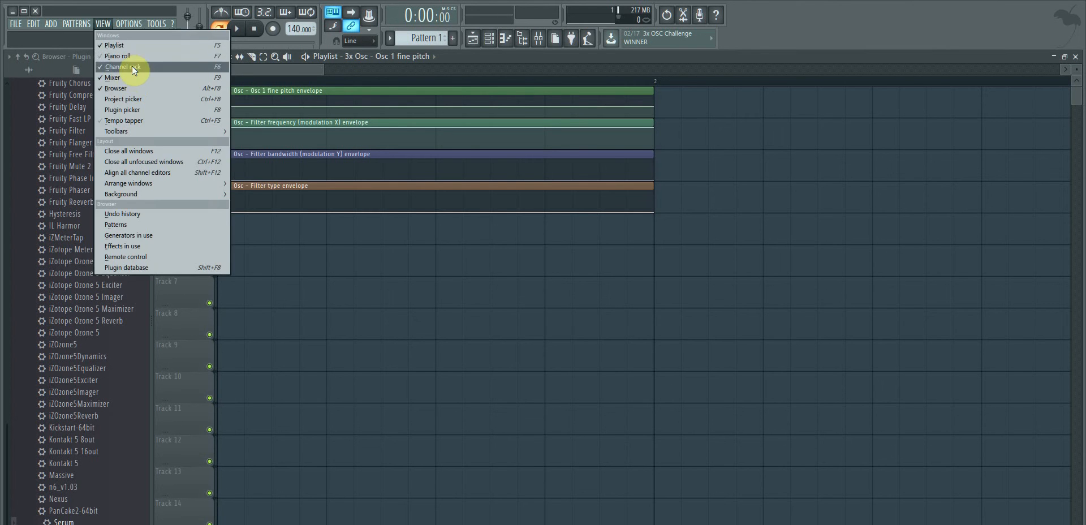
left_click(131, 66)
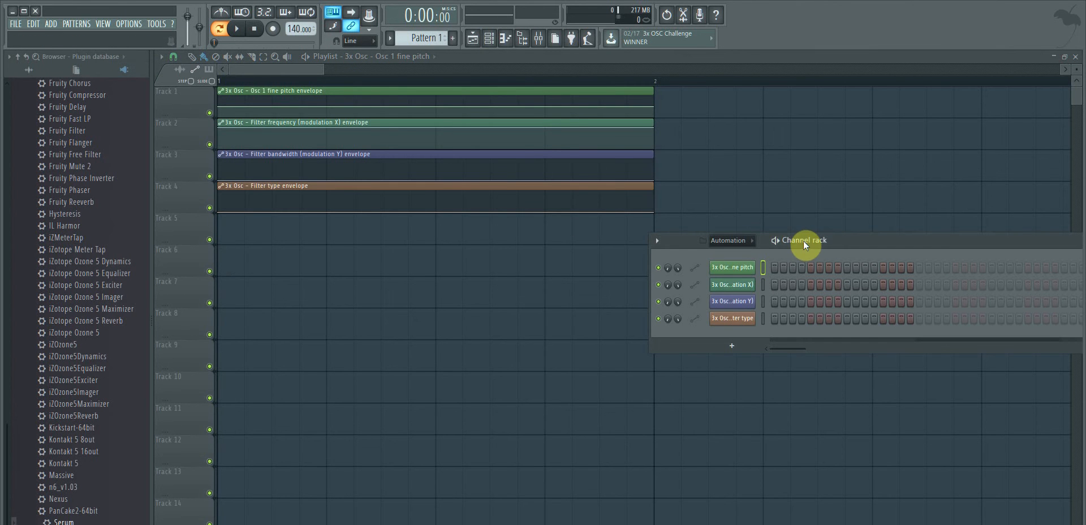
Set the channel rack filter to All and open the 3x Osc channel's settings.
left_click(33, 23)
left_click(33, 23)
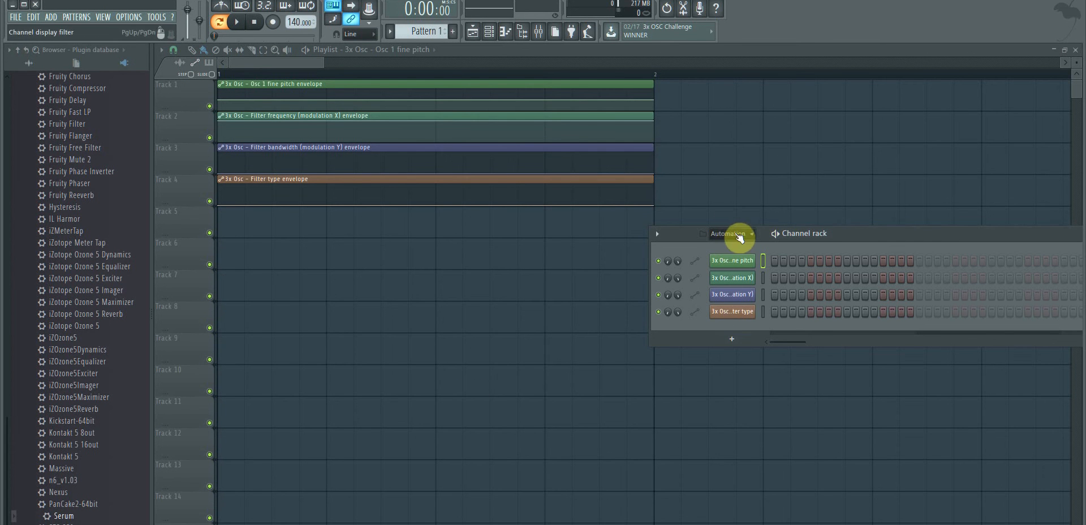
left_click(734, 240)
left_click(733, 246)
left_click(735, 277)
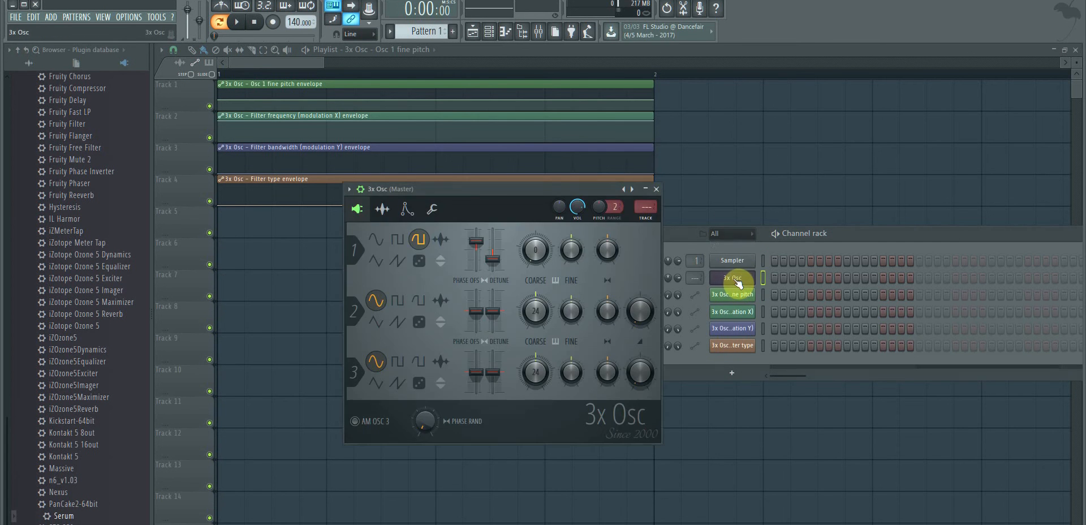
Place the 3x Osc window between the automation clips and the channel rack and show its envelope and filter settings.
left_click_drag(520, 188, 413, 226)
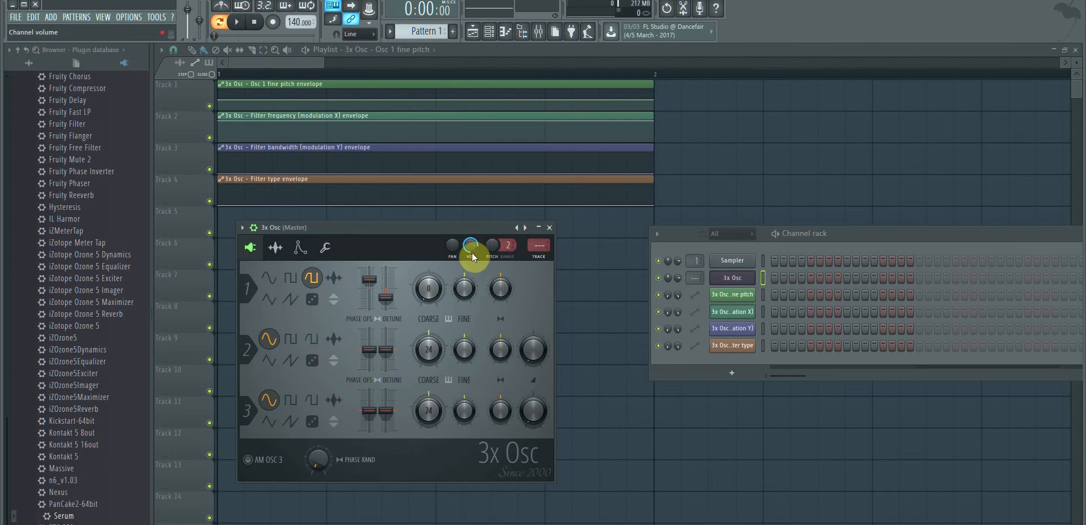
left_click_drag(412, 228, 464, 215)
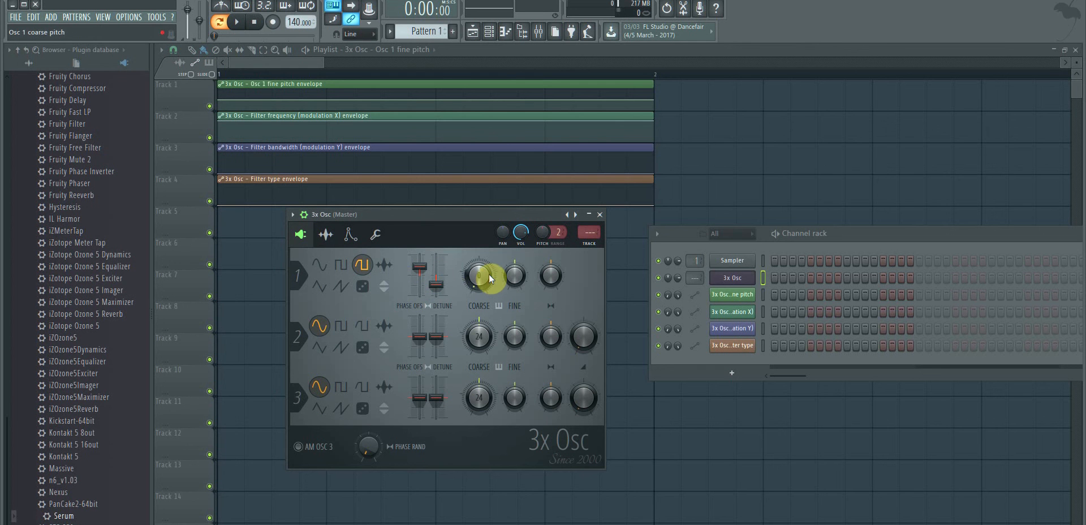
left_click(514, 251)
left_click(351, 234)
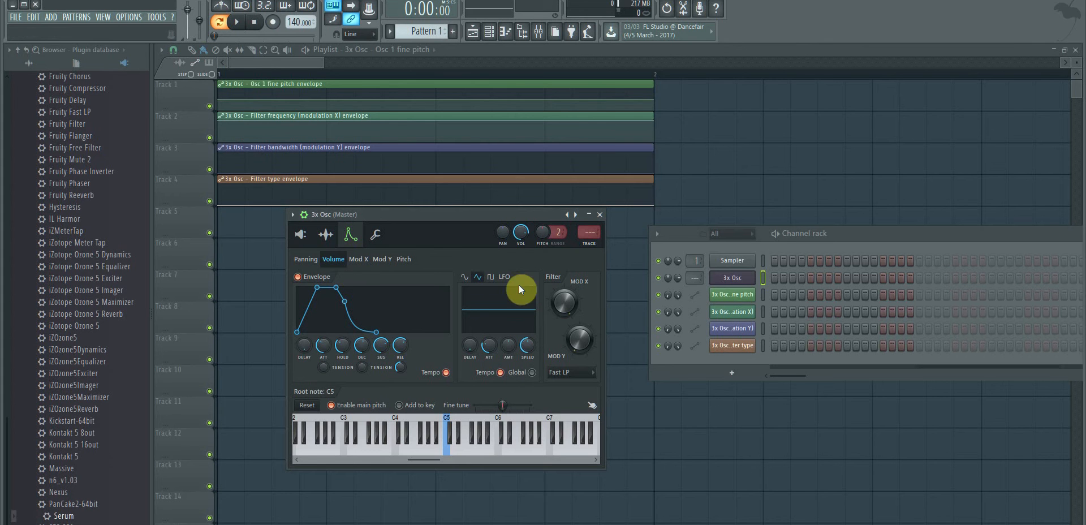
Open the 3x Osc piano roll and add a one-bar F3 note at the start of the pattern.
right_click(751, 280)
left_click(779, 278)
scroll(148, 287, "down", 1)
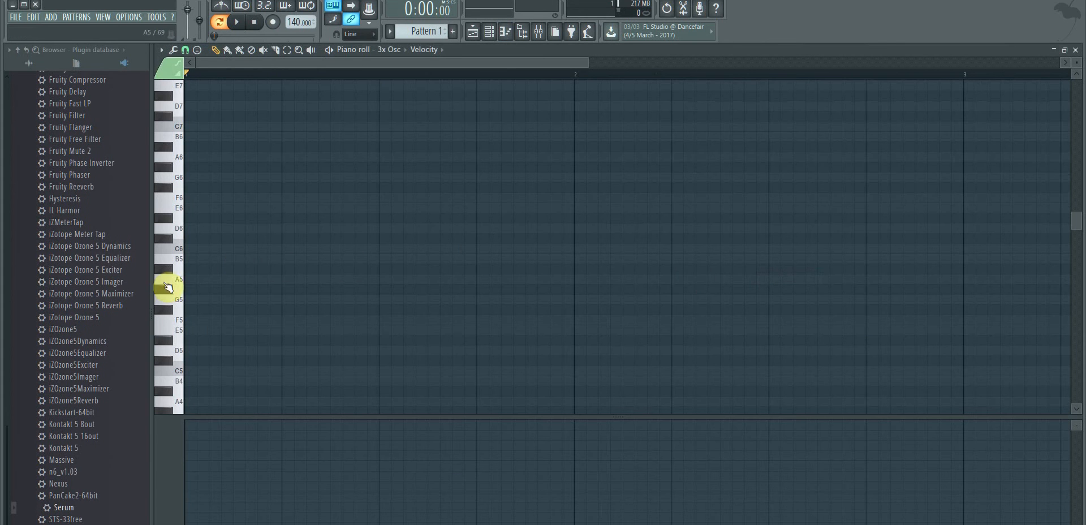
scroll(168, 288, "down", 10)
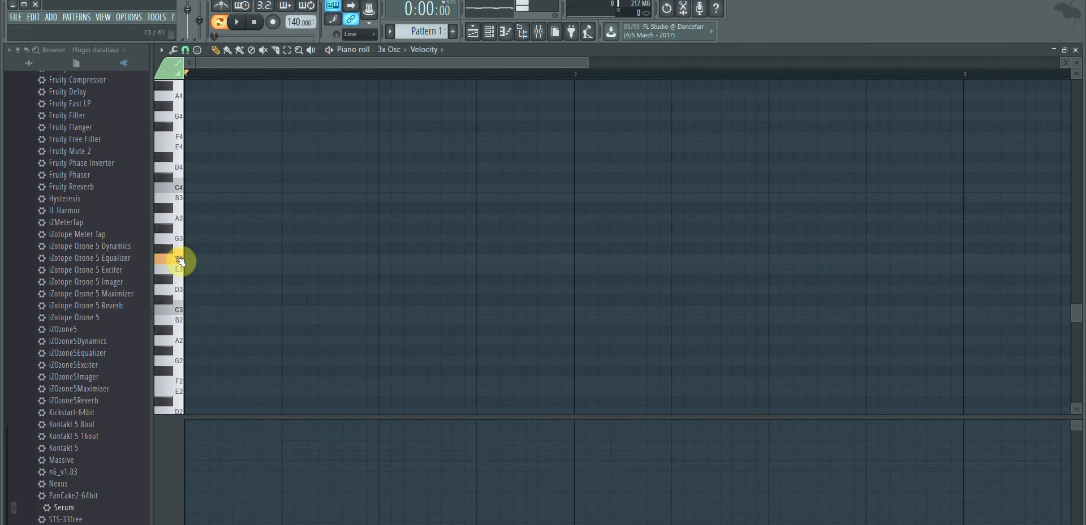
left_click(191, 263)
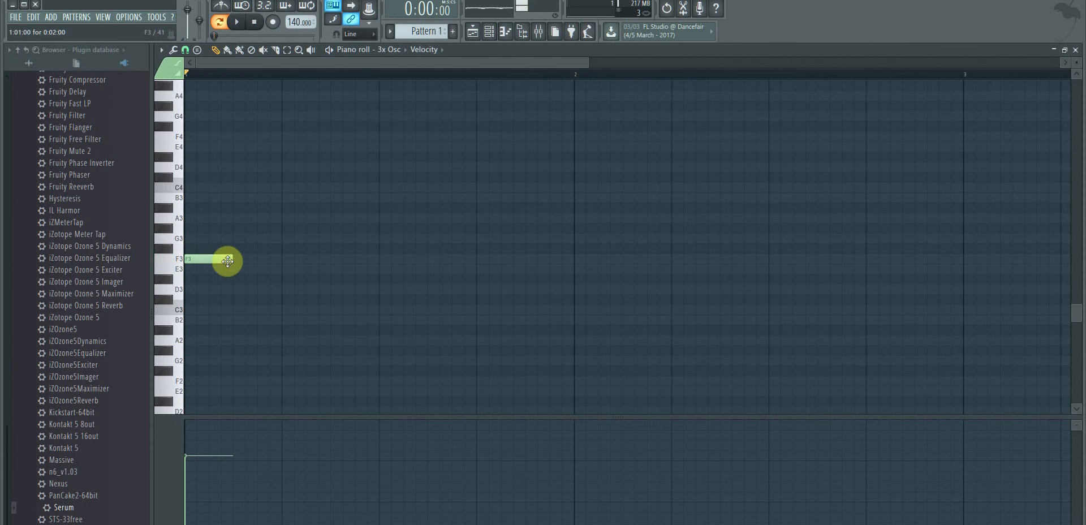
left_click_drag(226, 259, 574, 264)
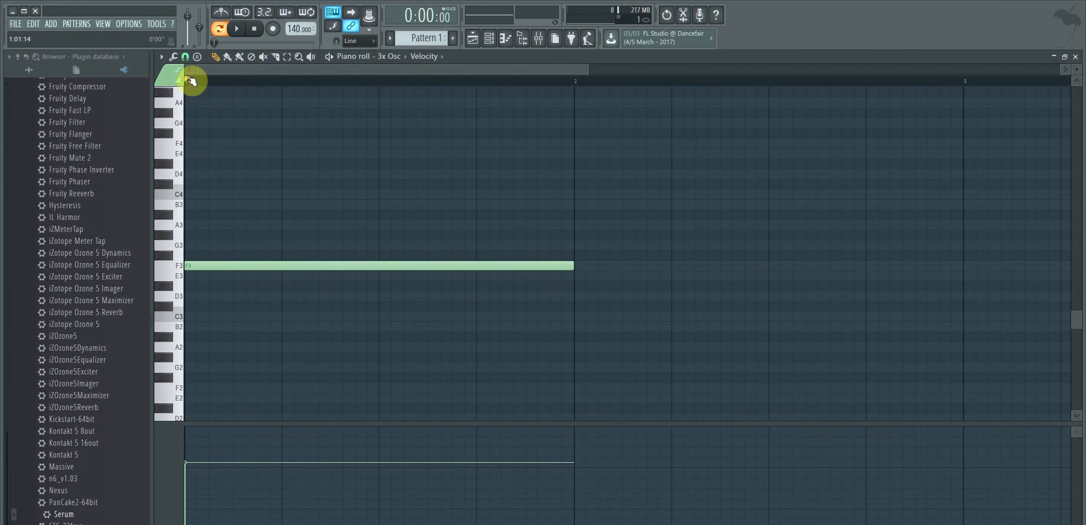
Reopen the 3x Osc settings from the channel rack and shorten the volume envelope's release time while the pattern plays.
left_click(103, 17)
left_click(131, 67)
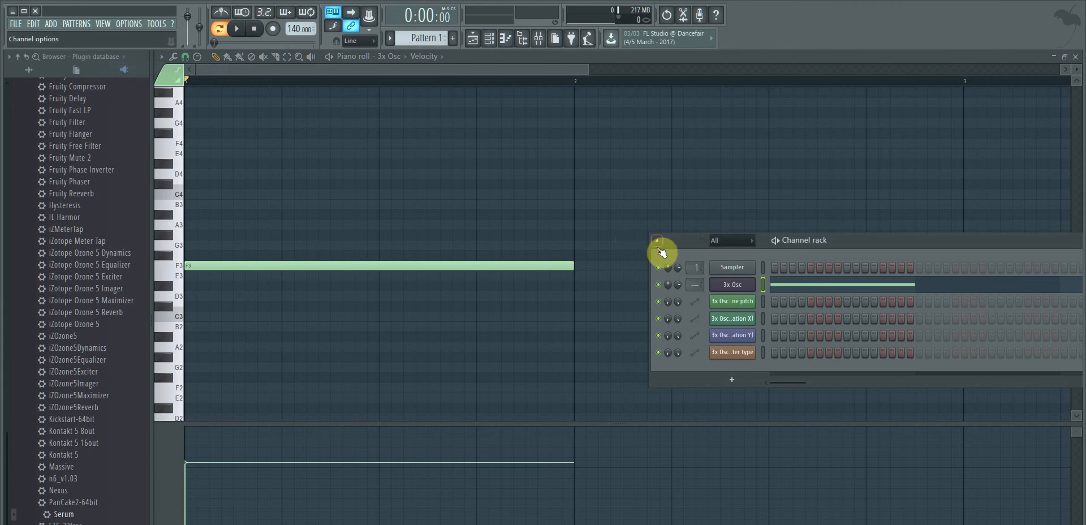
left_click(733, 285)
left_click_drag(402, 350, 402, 357)
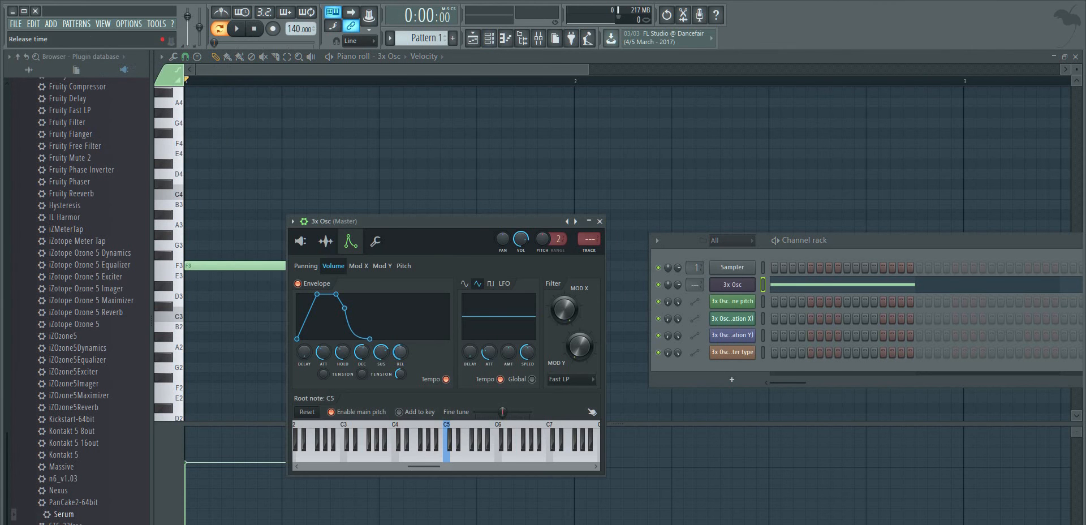
left_click(237, 28)
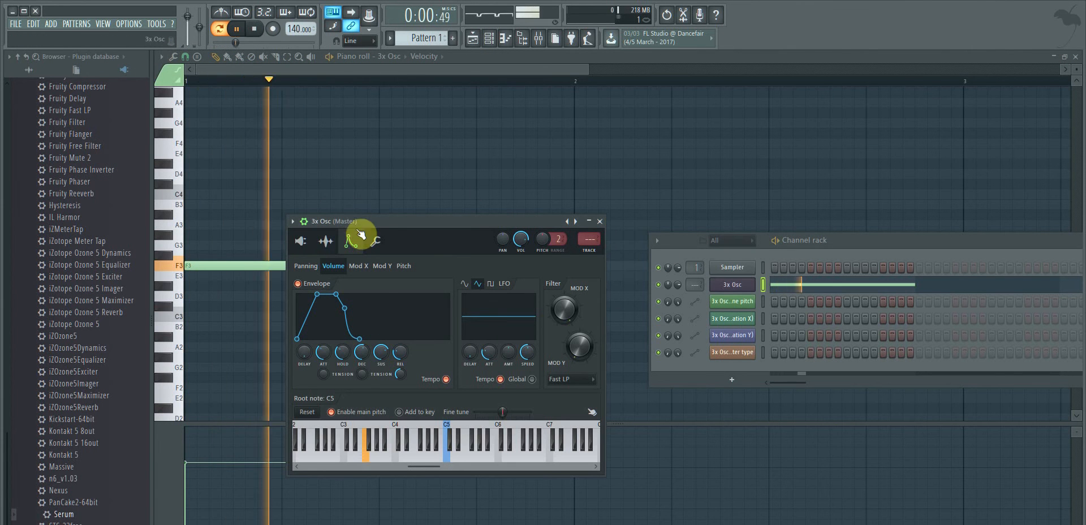
left_click_drag(405, 364, 405, 374)
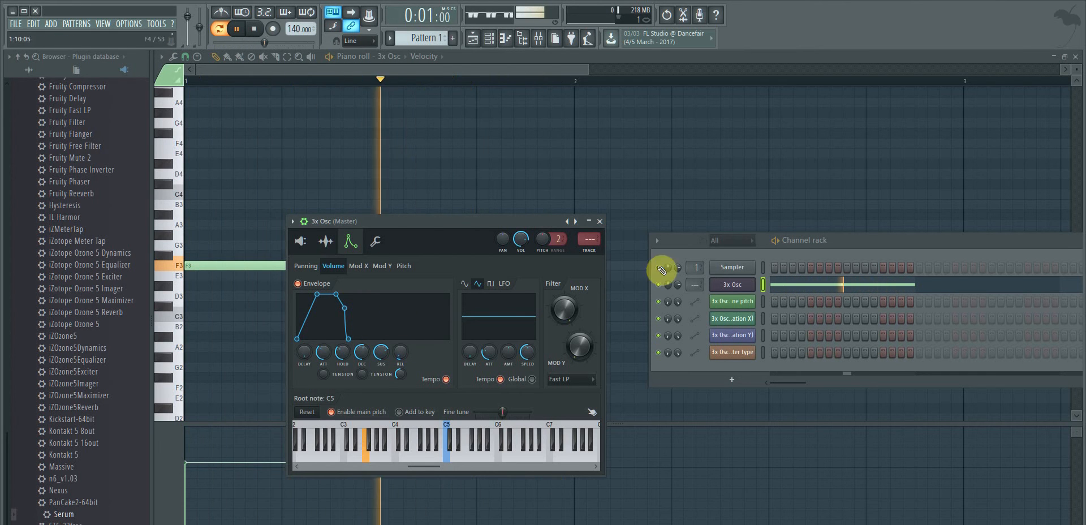
Lower the 3x Osc channel volume and the system volume during playback.
left_click_drag(523, 240, 500, 287)
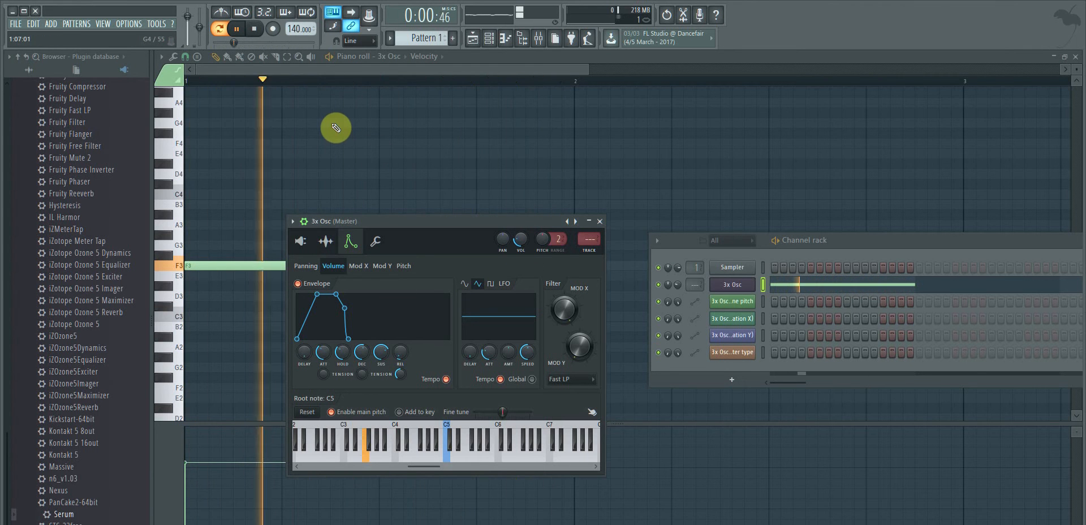
key("XF86AudioLowerVolume")
key("XF86AudioLowerVolume")
key("XF86AudioLowerVolume")
key("XF86AudioLowerVolume")
key("XF86AudioLowerVolume")
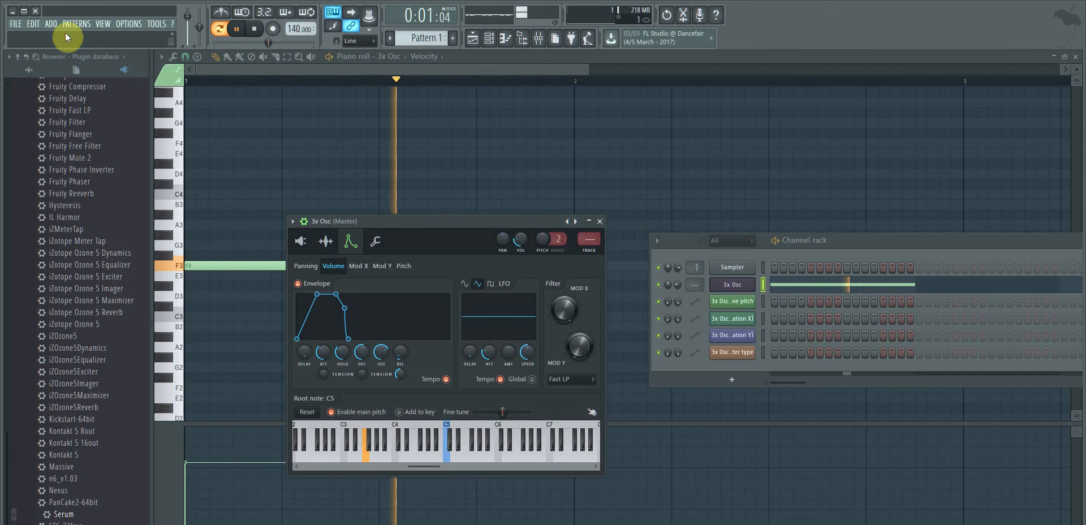
Route the 3x Osc channel to Insert 1 in the mixer and lower that track's fader to about -2.1 dB.
left_click(112, 25)
left_click(121, 75)
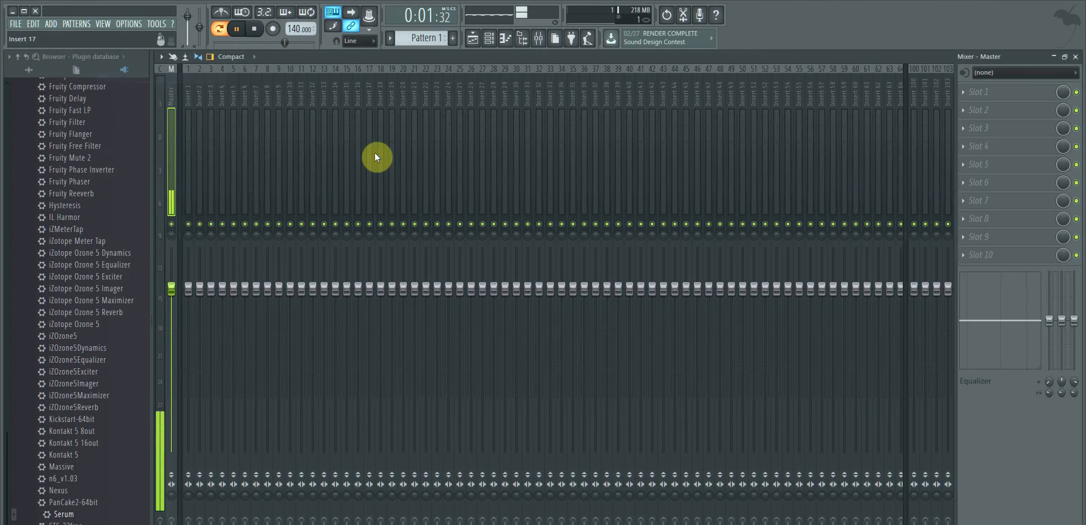
left_click(188, 87)
right_click(187, 86)
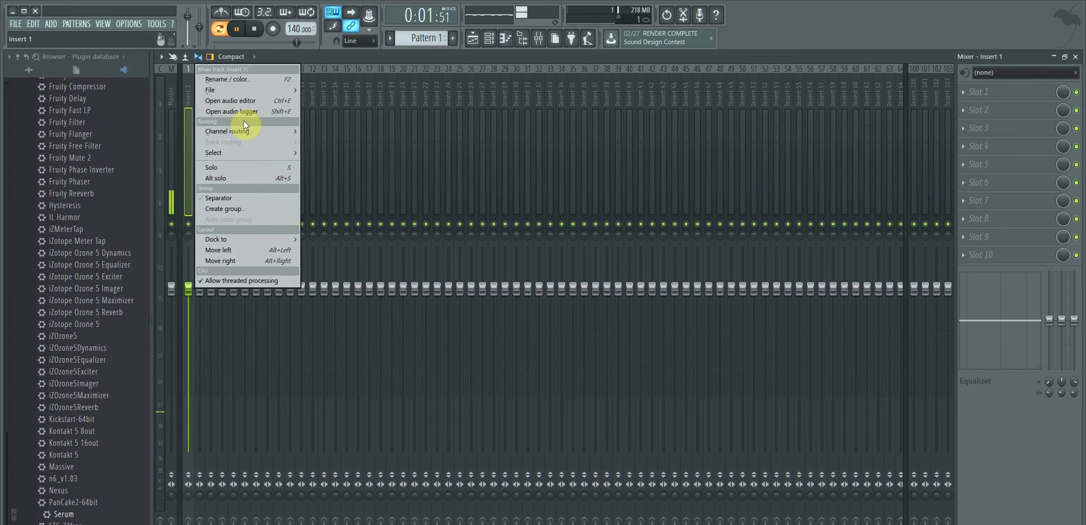
left_click(306, 132)
left_click_drag(188, 289, 189, 302)
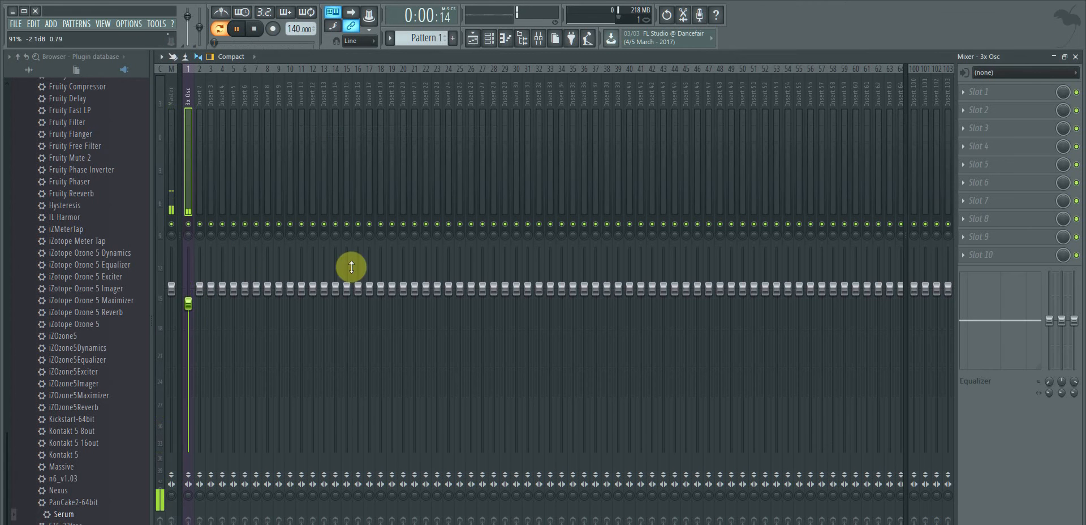
Load Fruity Parametric EQ 2 into effect slot 1 of the 3x Osc mixer track and stop playback.
left_click(968, 93)
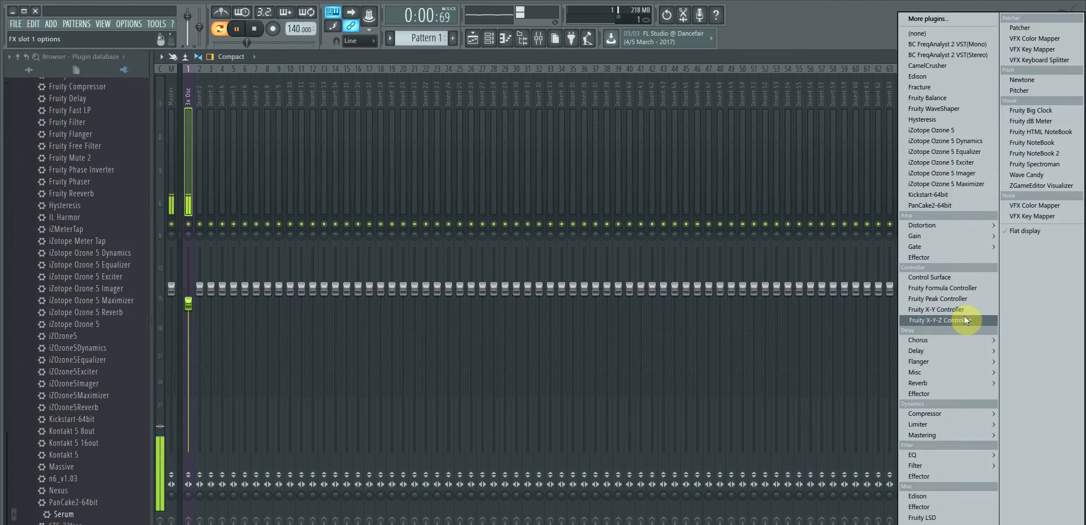
mouse_move(983, 455)
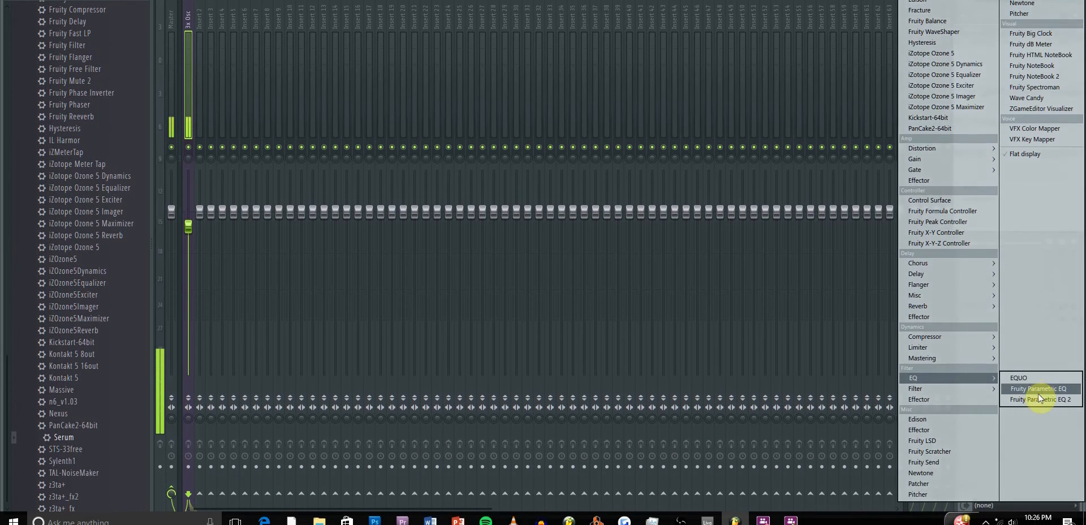
left_click(1041, 397)
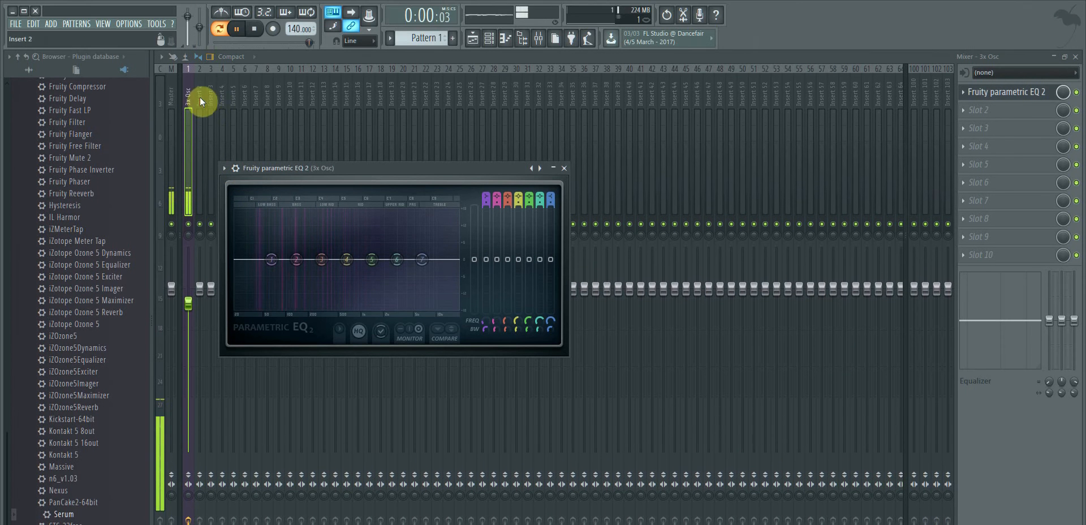
left_click(237, 28)
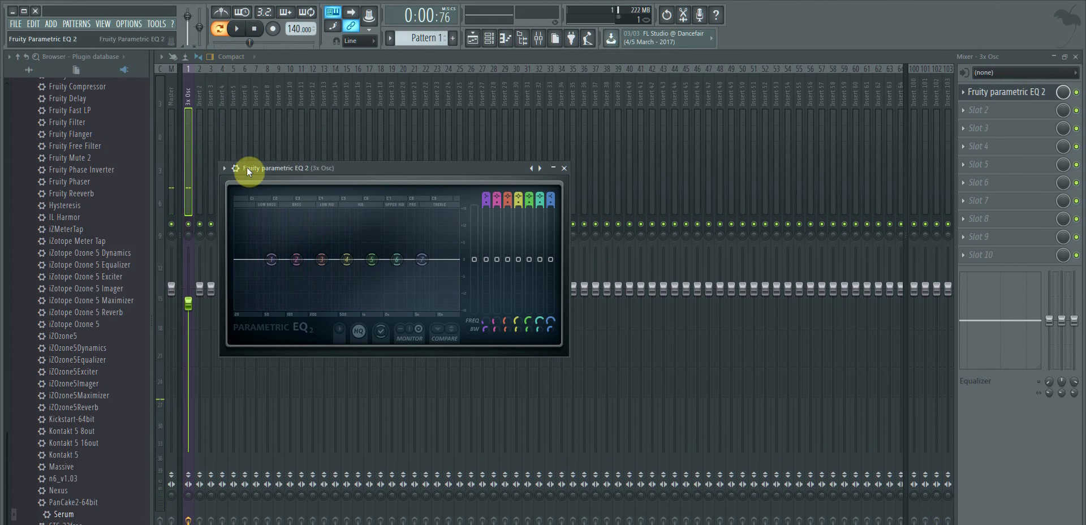
right_click(422, 259)
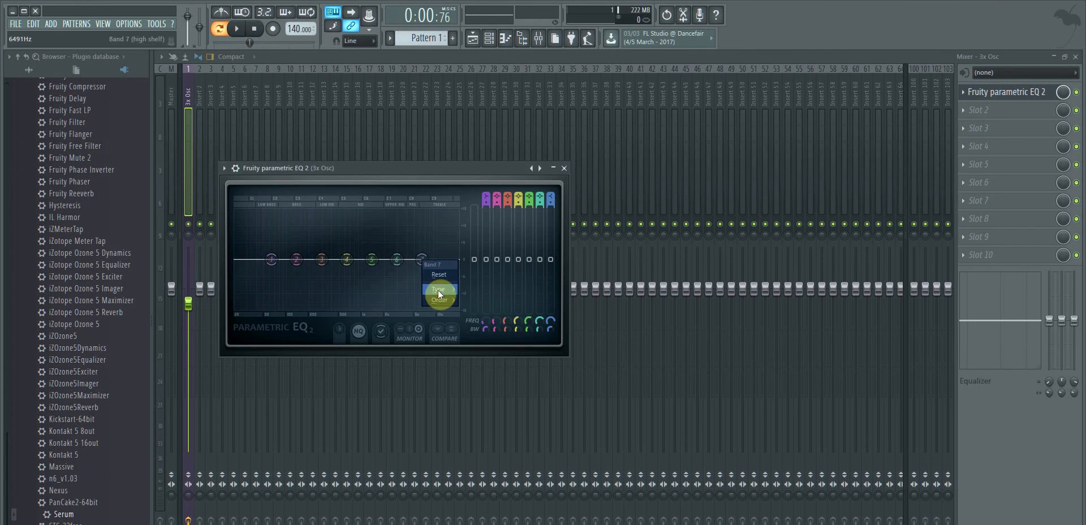
mouse_move(444, 291)
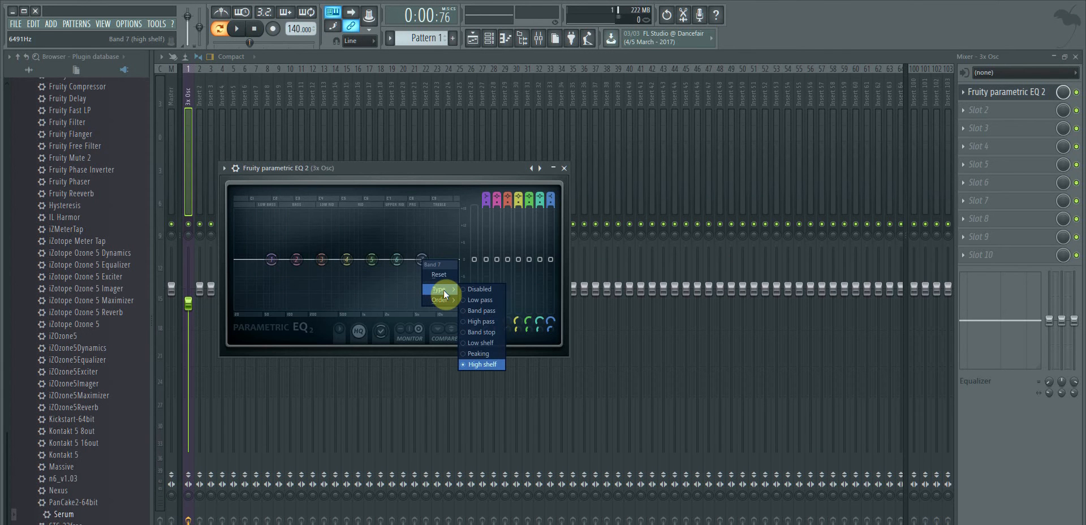
left_click(383, 171)
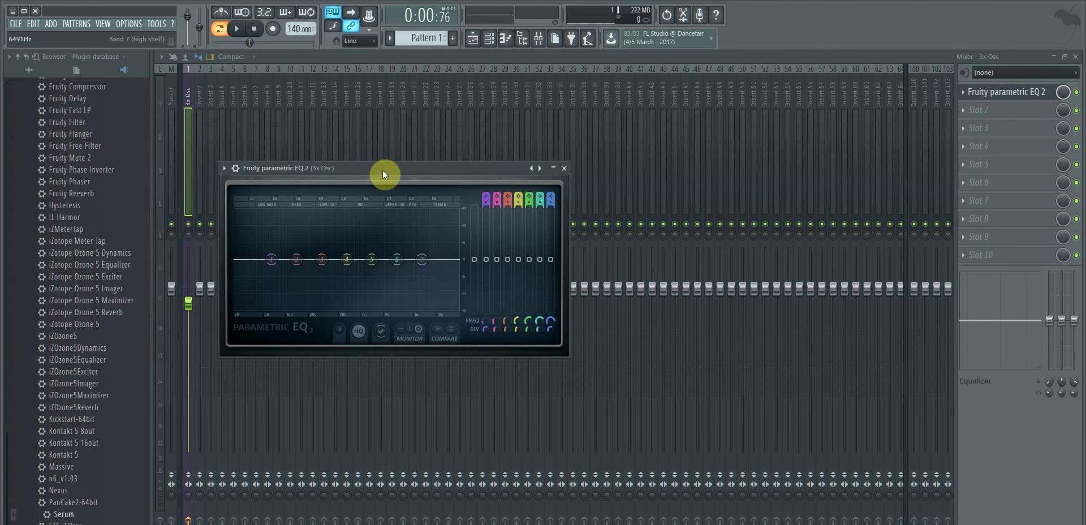
Load the 40Hz cut preset in Parametric EQ 2 and move the band 1 high pass to about 8864 Hz.
left_click(222, 170)
mouse_move(279, 202)
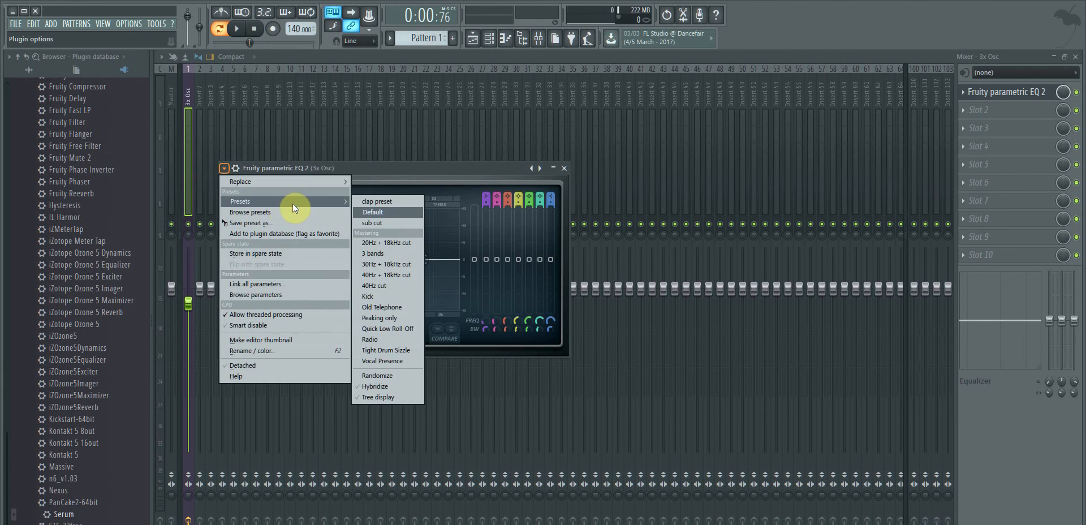
left_click(382, 286)
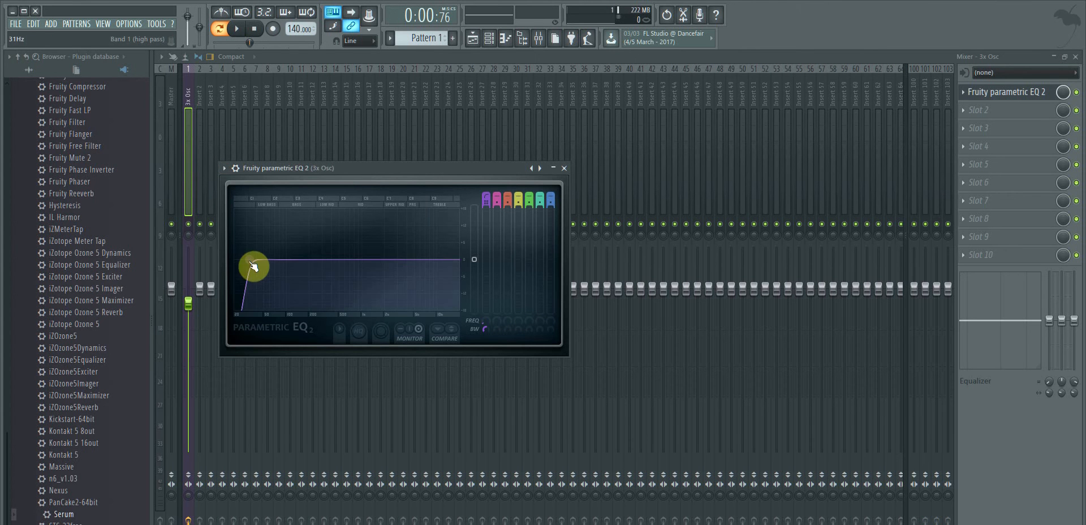
left_click_drag(252, 262, 422, 260)
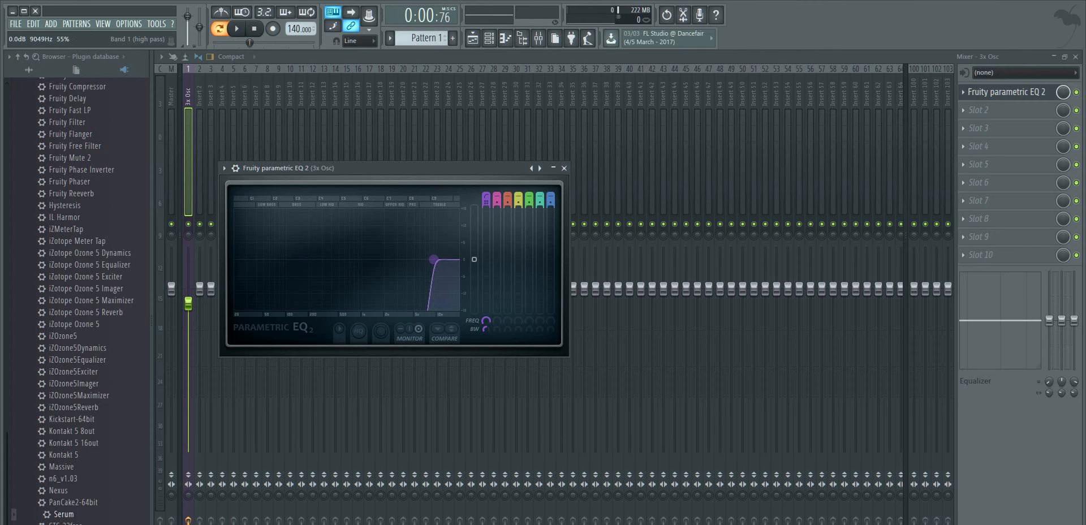
left_click_drag(434, 260, 432, 260)
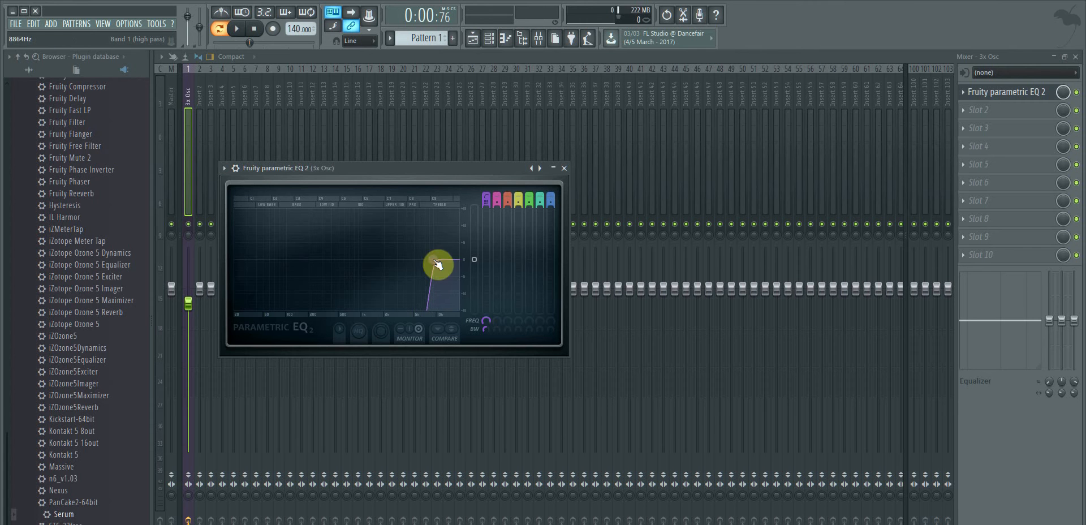
Create an automation clip for the last tweaked EQ parameter, the band 1 frequency, and show the playlist.
left_click(157, 23)
mouse_move(190, 139)
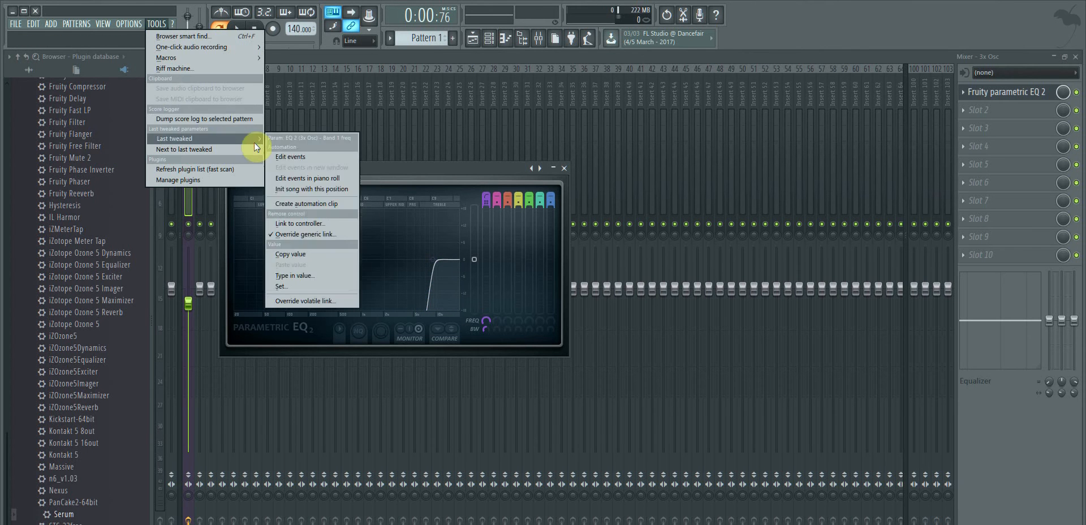
left_click(298, 202)
left_click(103, 24)
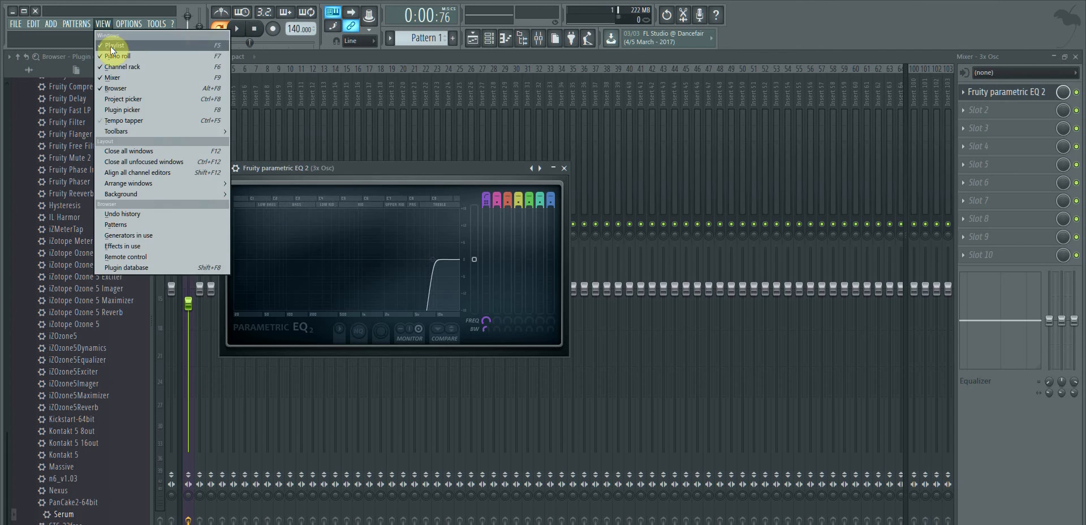
left_click(110, 45)
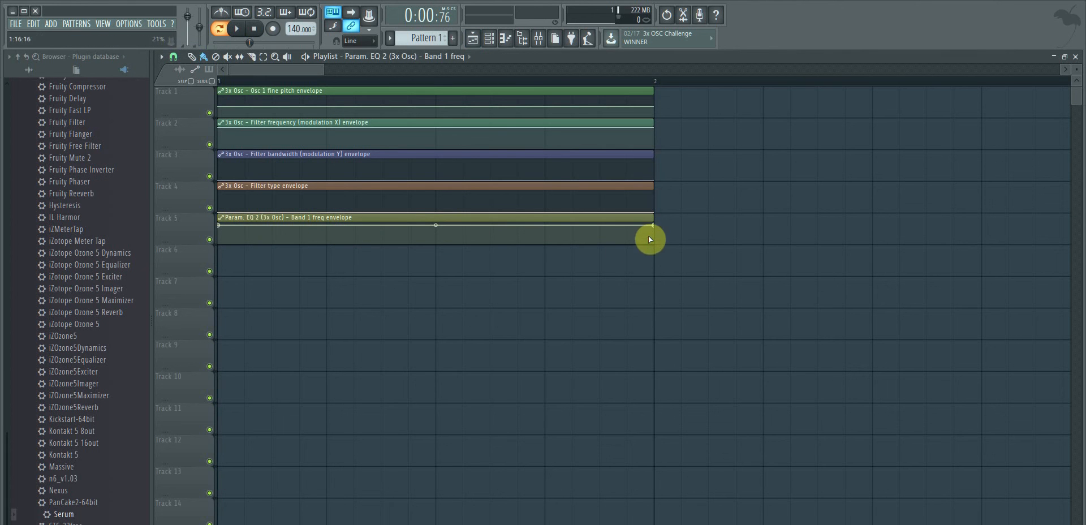
Lower the end point of the EQ Band 1 freq clip to the minimum and start playback with the playlist zoomed out.
left_click_drag(656, 226, 655, 244)
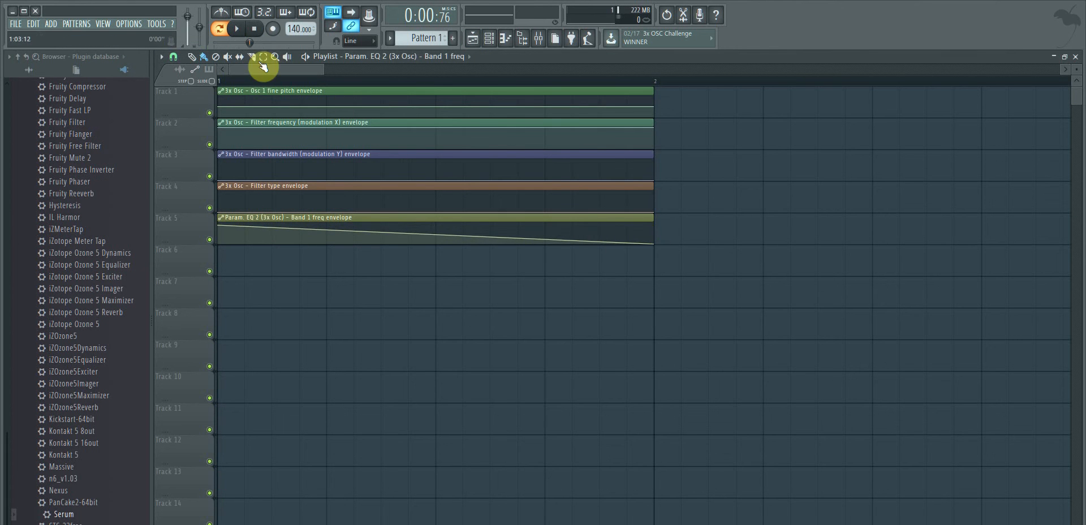
left_click(238, 29)
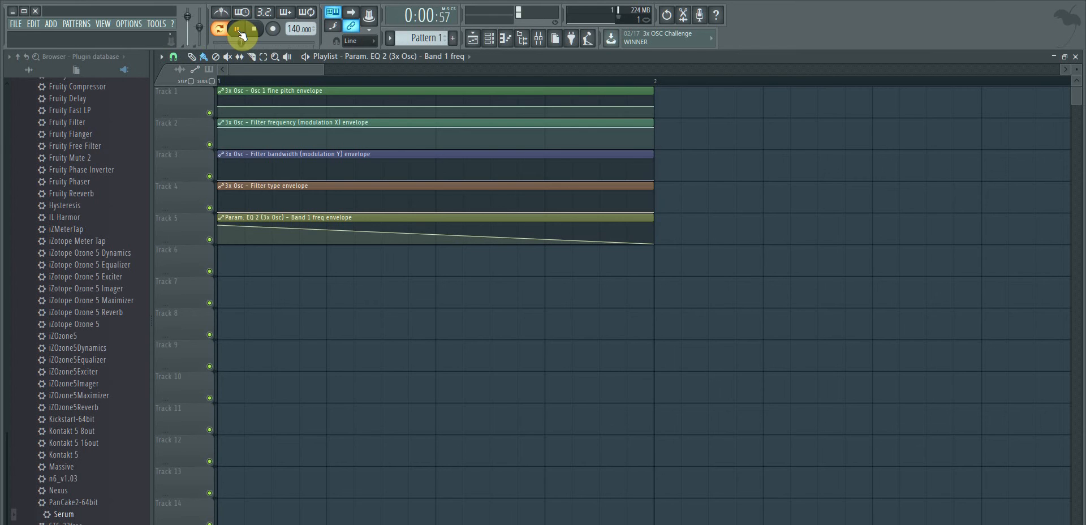
left_click_drag(324, 70, 371, 72)
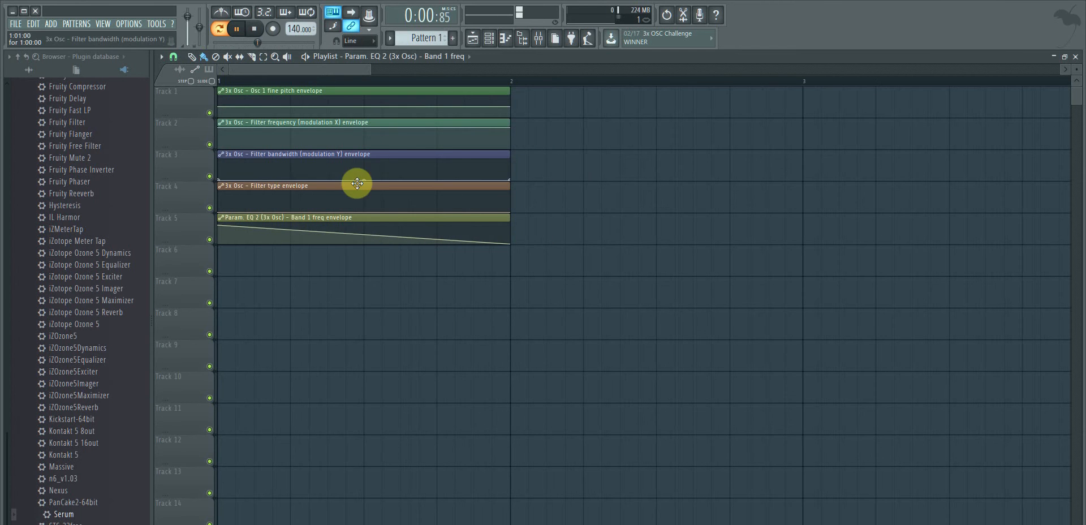
Place Pattern 1 on playlist Track 6 at bar 1, bend the Band 1 freq curve slightly downward during playback, and pause.
left_click(322, 267)
right_click(369, 249)
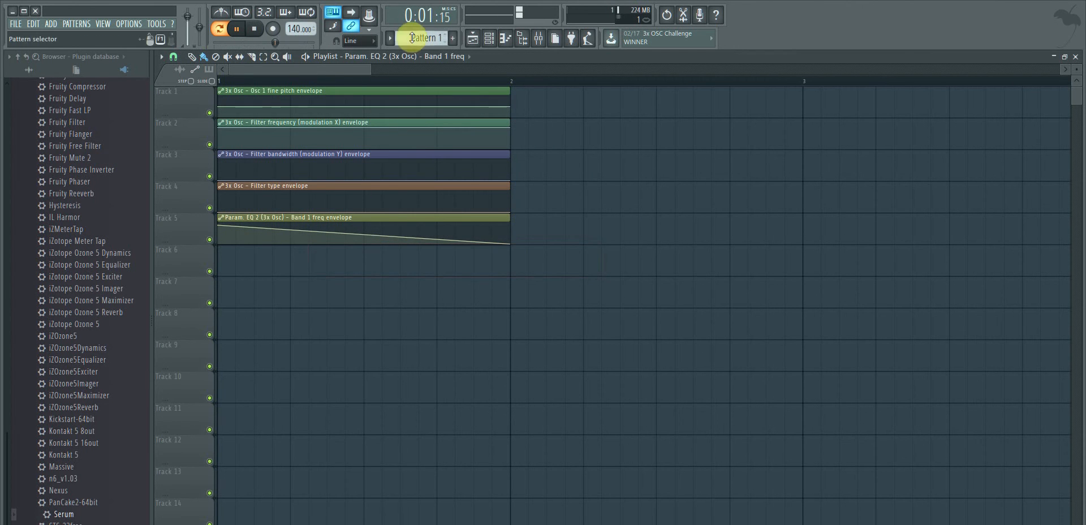
left_click(409, 56)
left_click(409, 138)
left_click_drag(396, 263, 291, 267)
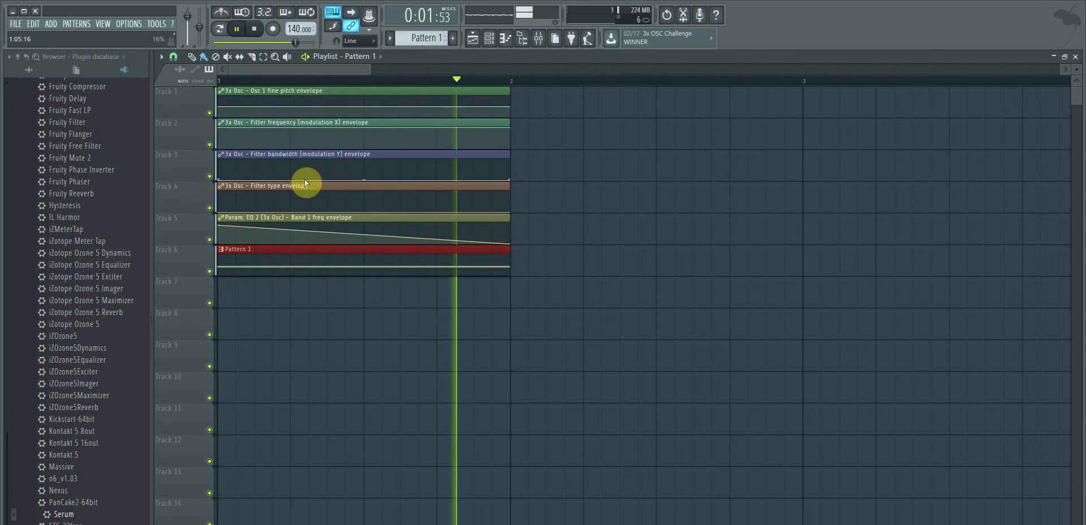
left_click(362, 238)
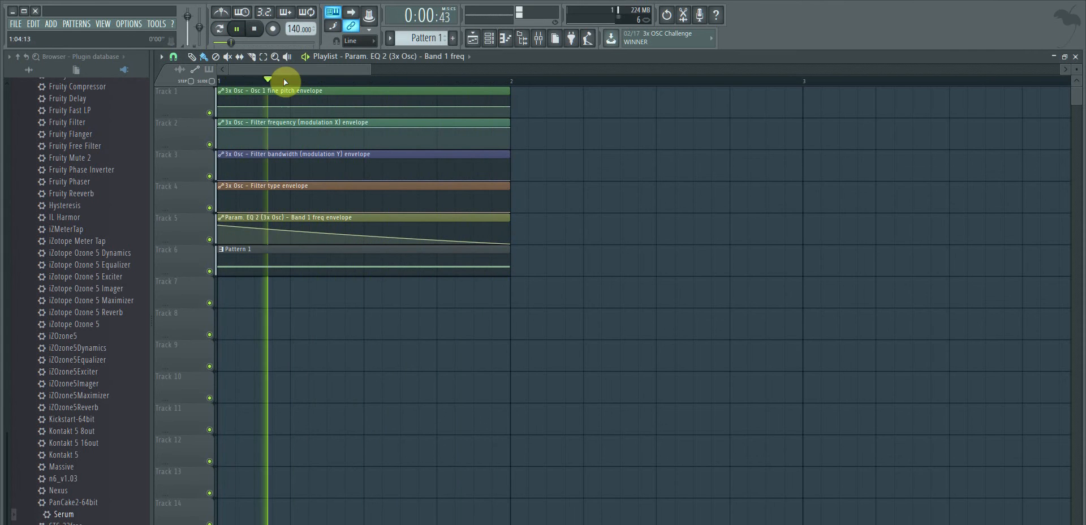
left_click(245, 35)
Show the mixer and load CamelCrusher into effect slot 2 of the 3x Osc track.
left_click(103, 24)
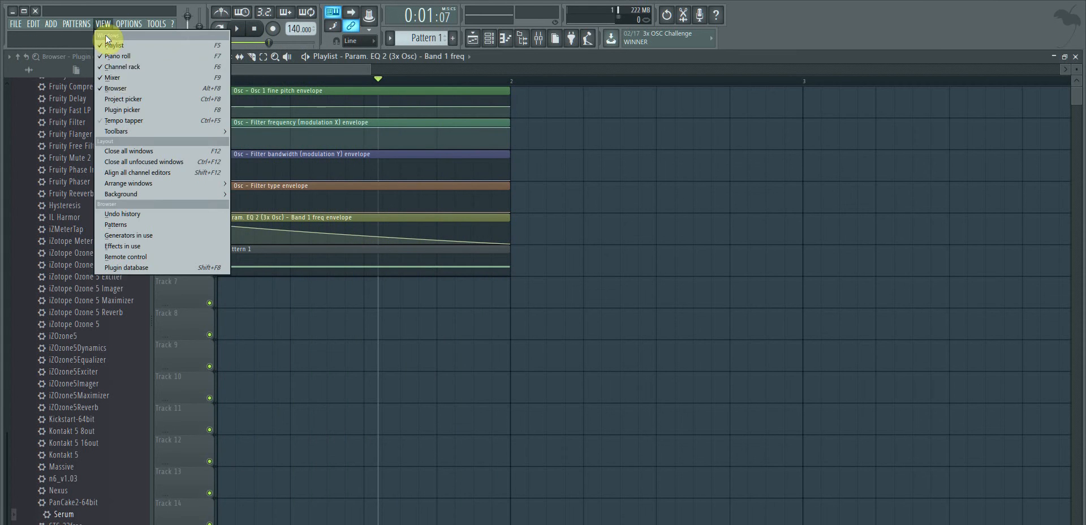
left_click(126, 77)
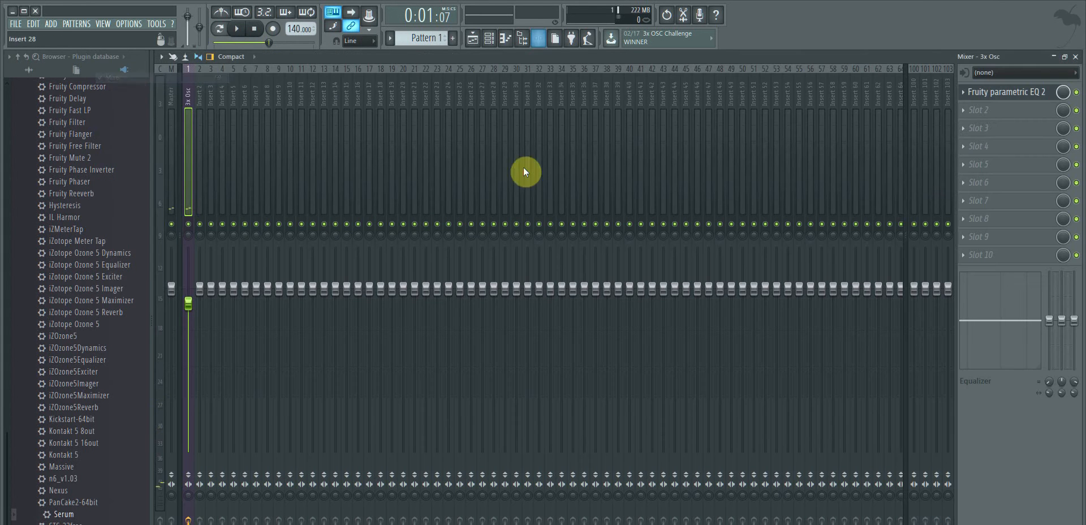
left_click(965, 110)
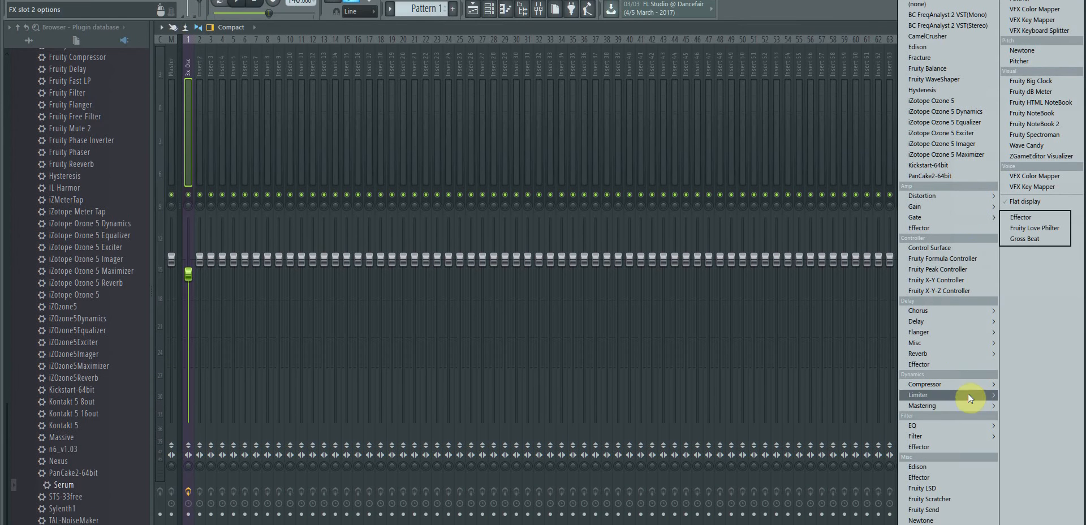
mouse_move(969, 417)
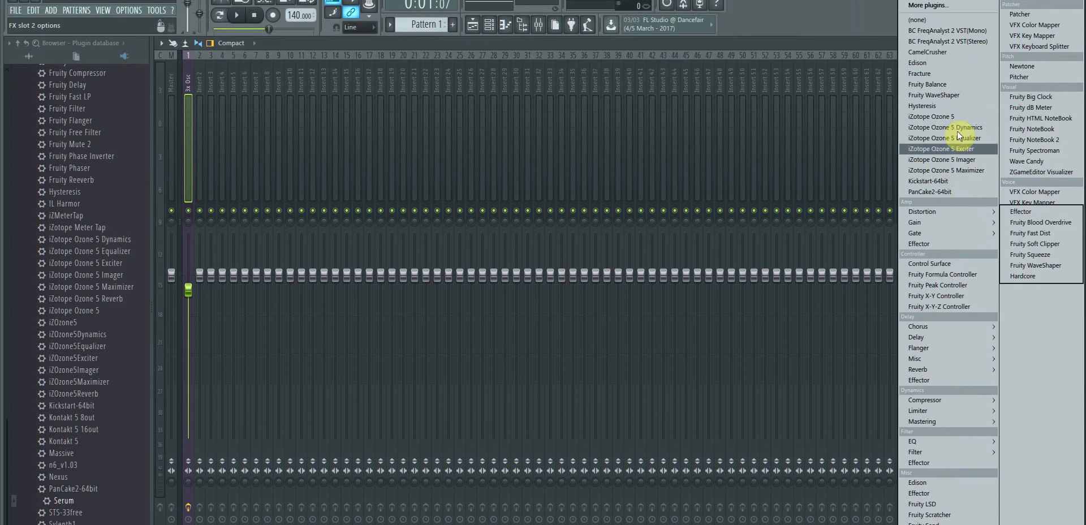
left_click(960, 66)
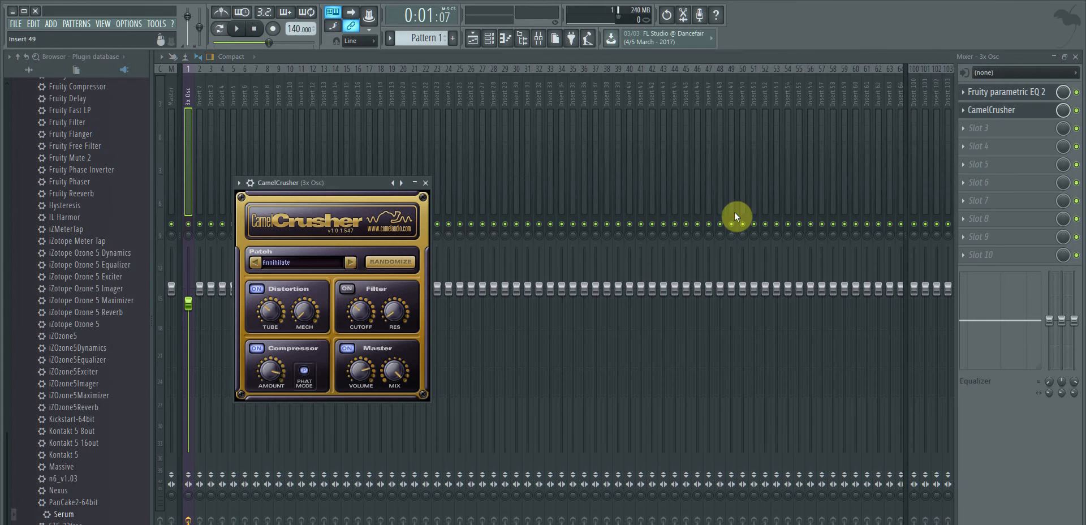
Try a second CamelCrusher in effect slot 3 and empty that slot again.
left_click(968, 129)
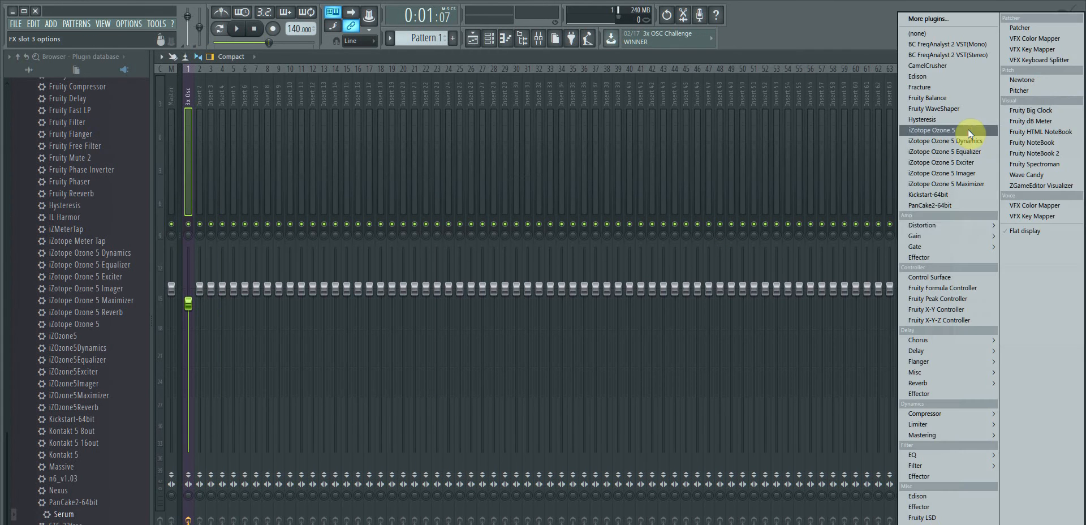
mouse_move(961, 226)
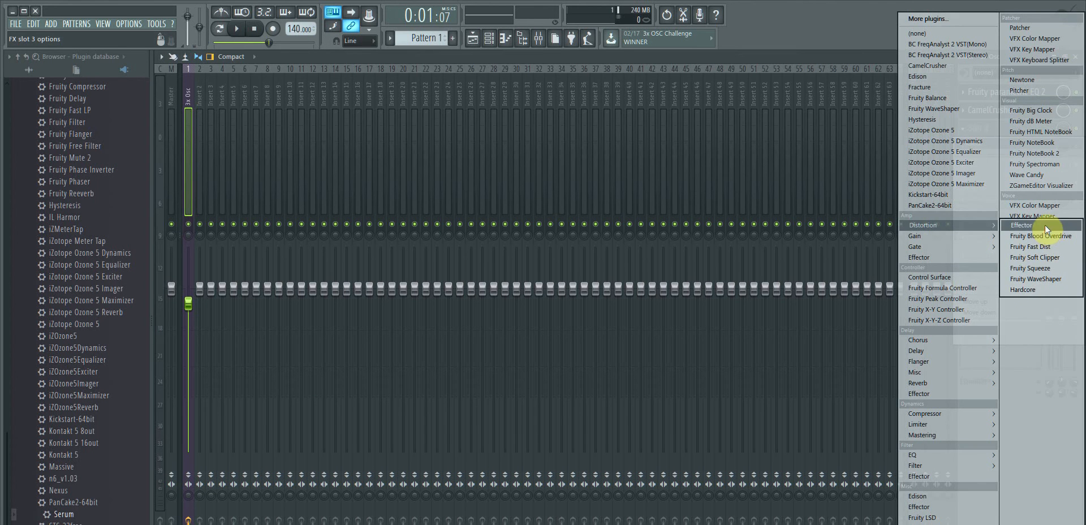
left_click(941, 67)
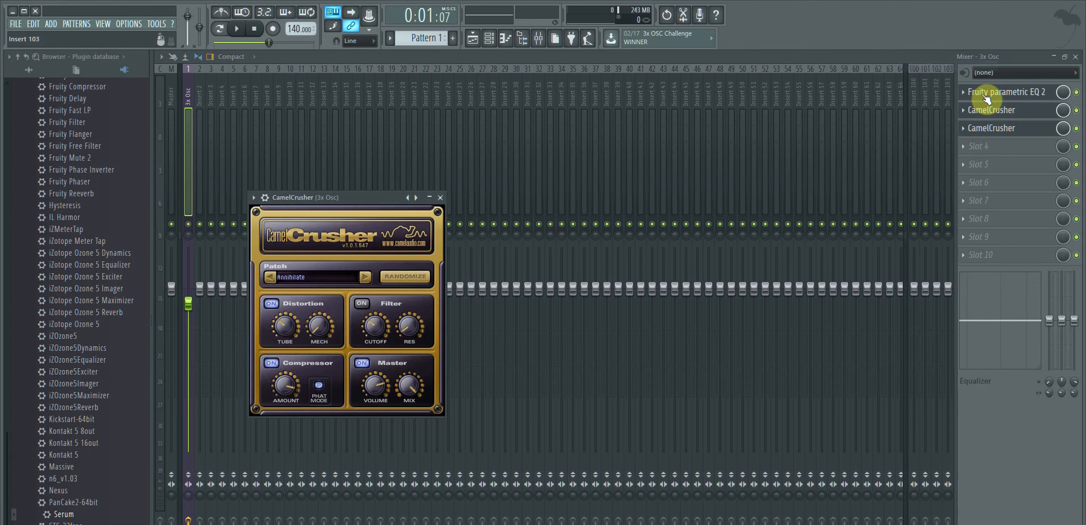
left_click(963, 129)
mouse_move(971, 142)
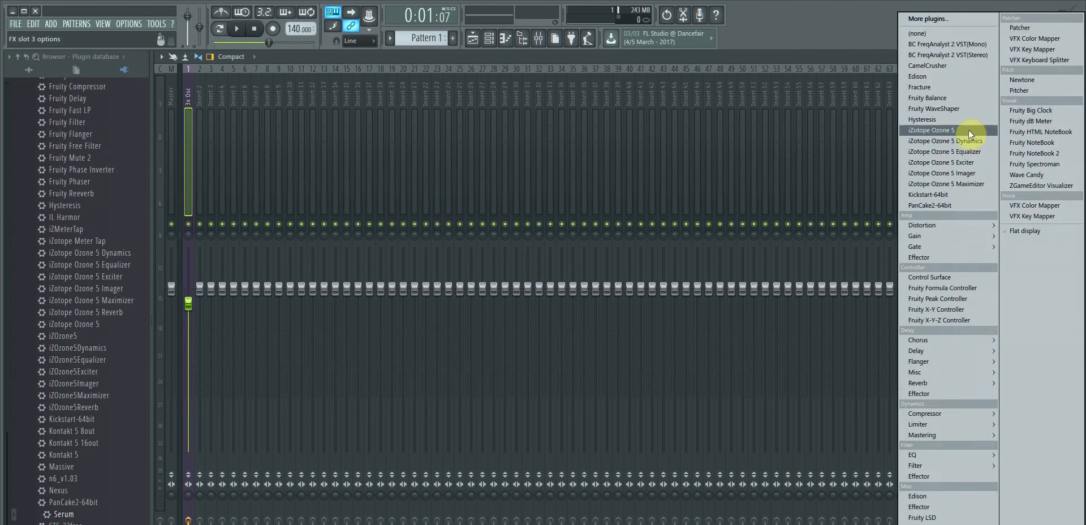
left_click(941, 34)
Audition CamelCrusher patches during playback, keep American Crunch with the master volume at -16 dB, and pause.
left_click(997, 115)
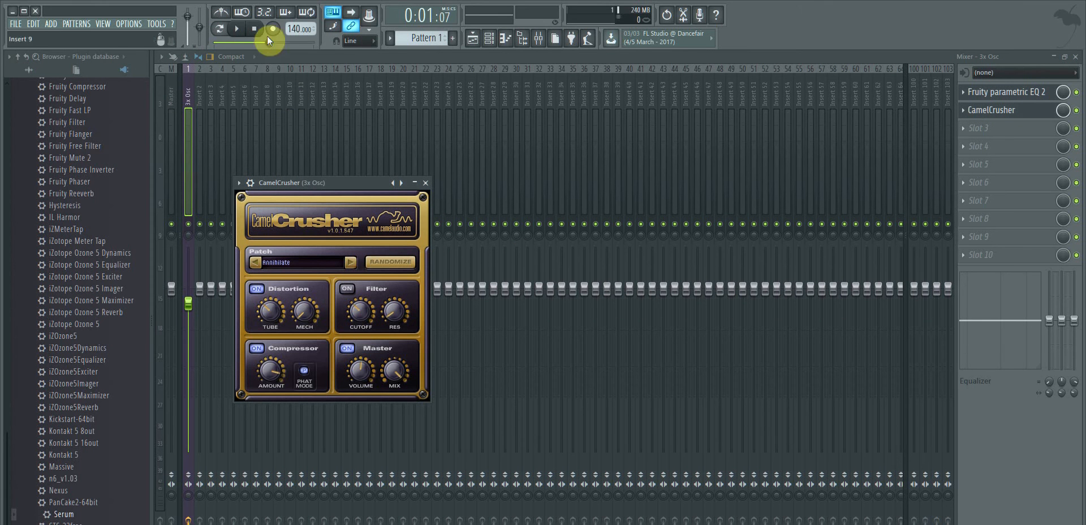
left_click(238, 31)
left_click_drag(370, 366, 368, 355)
left_click(351, 258)
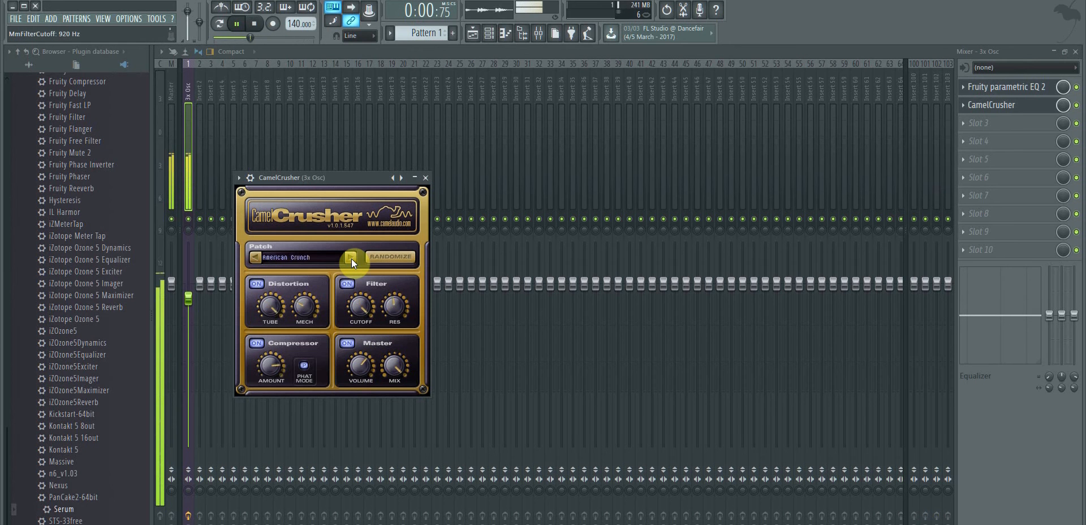
left_click(257, 258)
left_click(257, 258)
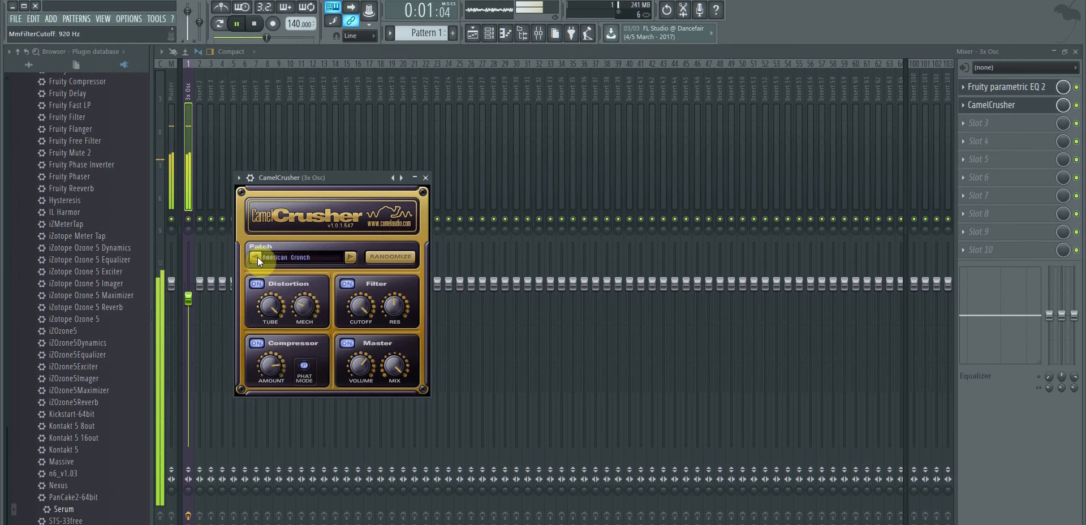
left_click_drag(361, 366, 363, 392)
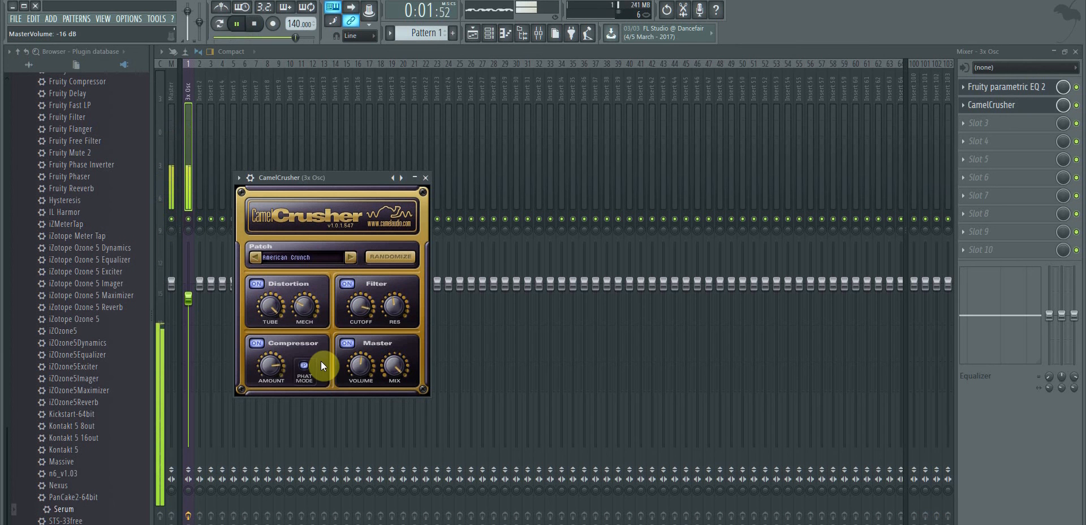
left_click(236, 24)
Load Fruity Multiband Compressor into effect slot 3 of the 3x Osc track and play the sound through it.
left_click(967, 131)
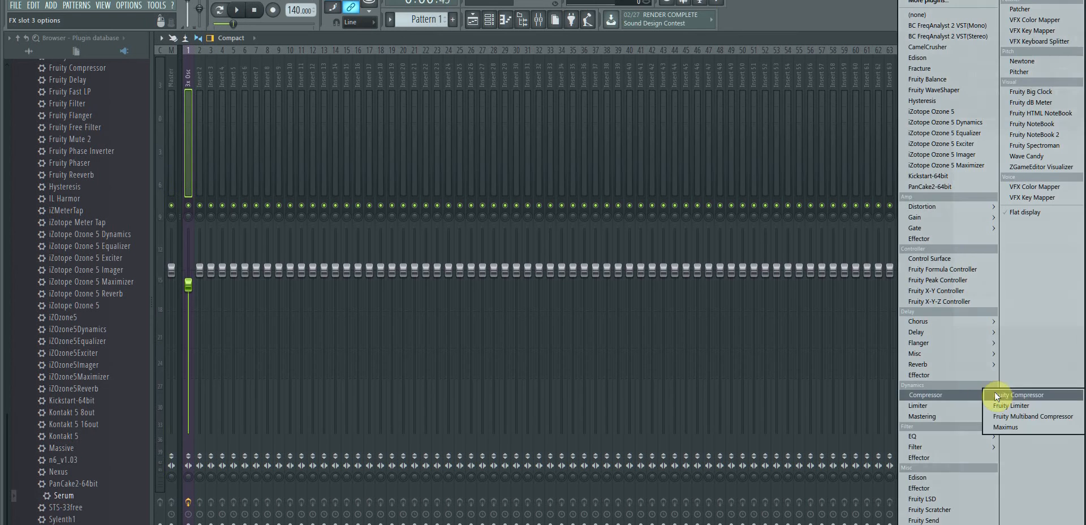
left_click(1020, 407)
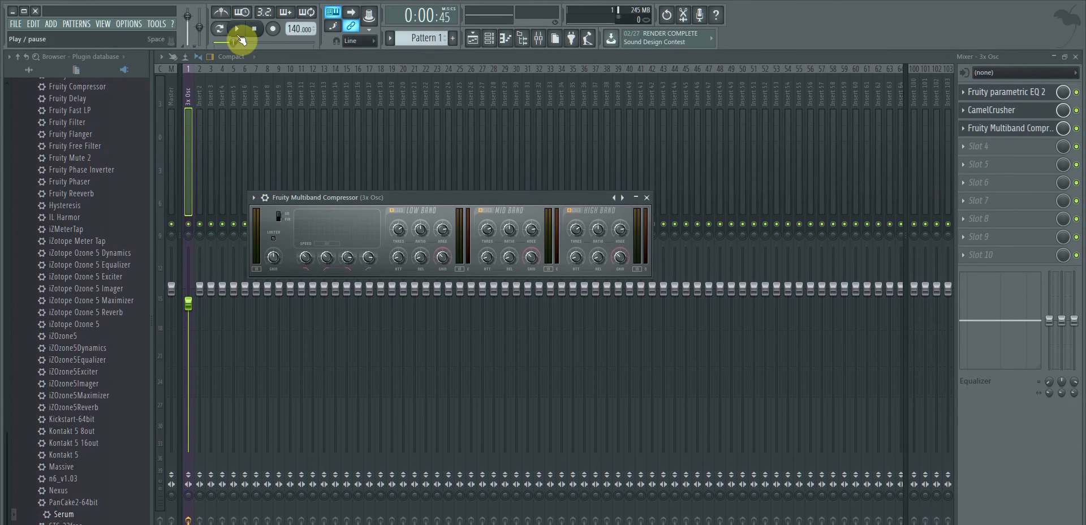
left_click(240, 36)
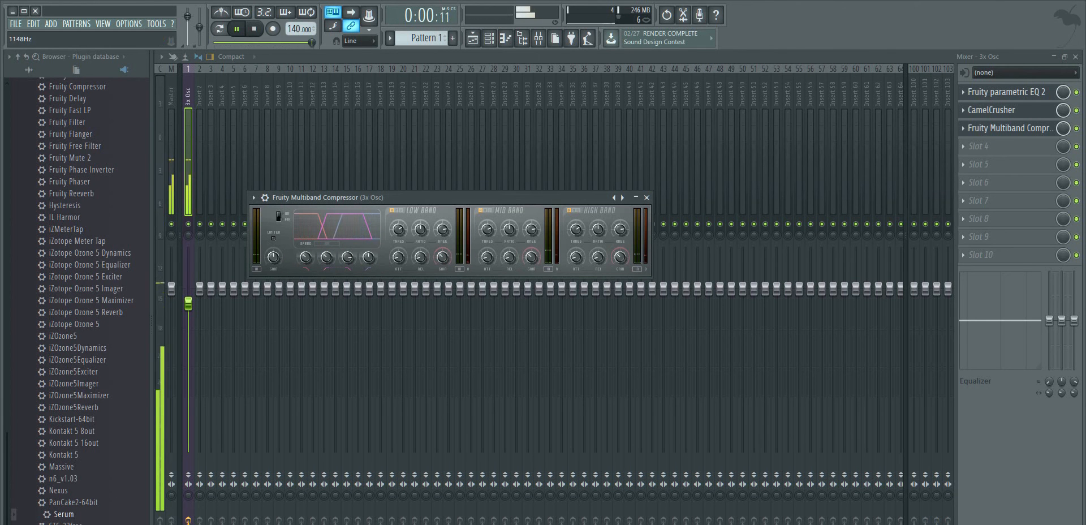
mouse_move(348, 257)
left_mouse_down()
mouse_move(348, 267)
mouse_move(369, 259)
mouse_move(307, 260)
mouse_move(306, 245)
mouse_move(306, 255)
mouse_move(365, 261)
left_mouse_up()
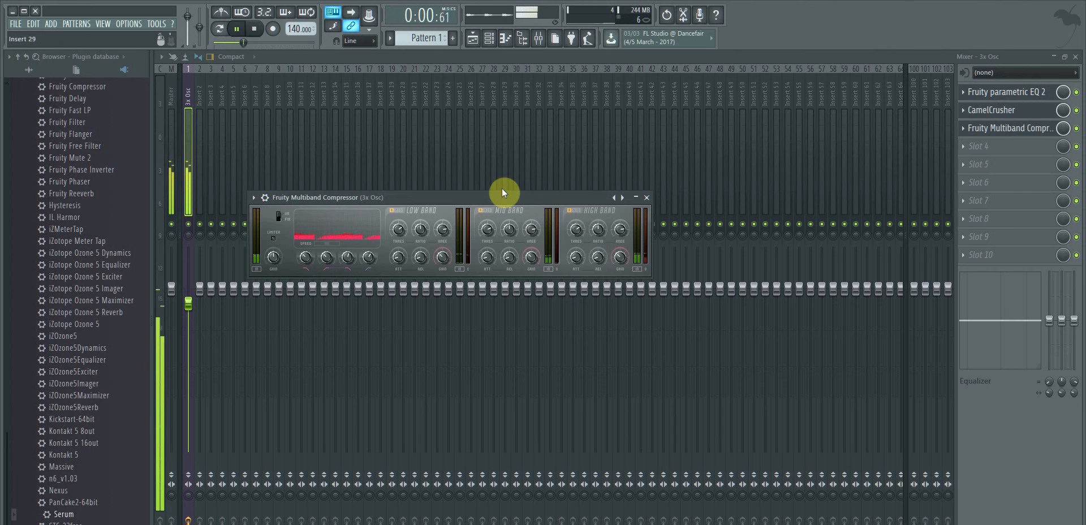
Load Fruity Parametric EQ 2 into effect slot 4 of the 3x Osc track and pause playback.
left_click(962, 146)
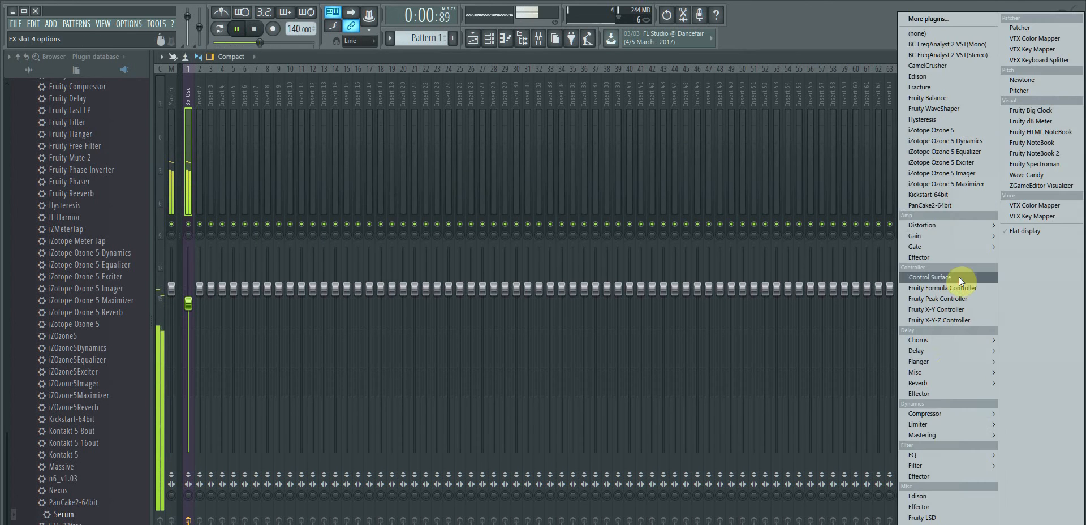
mouse_move(962, 455)
left_click(1040, 411)
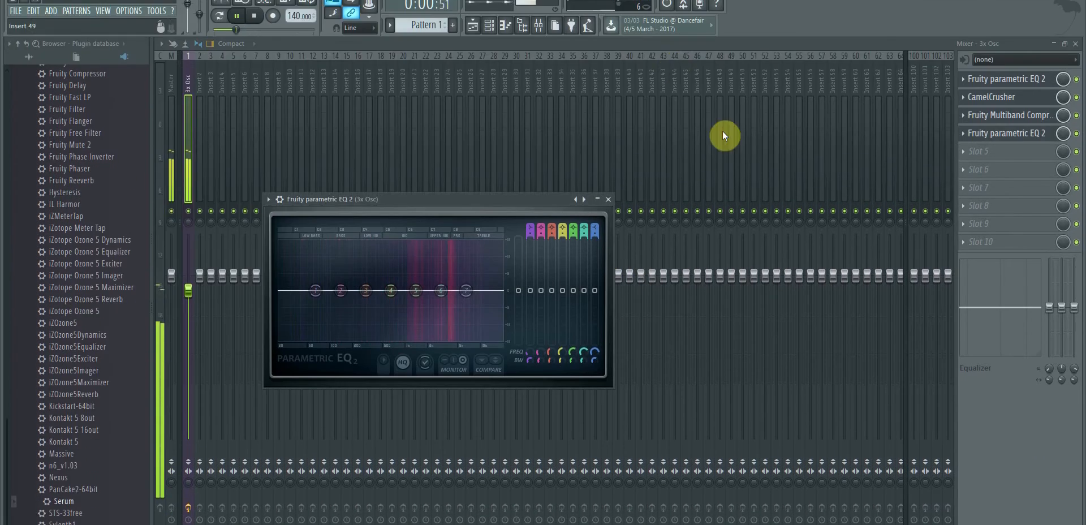
left_click(237, 16)
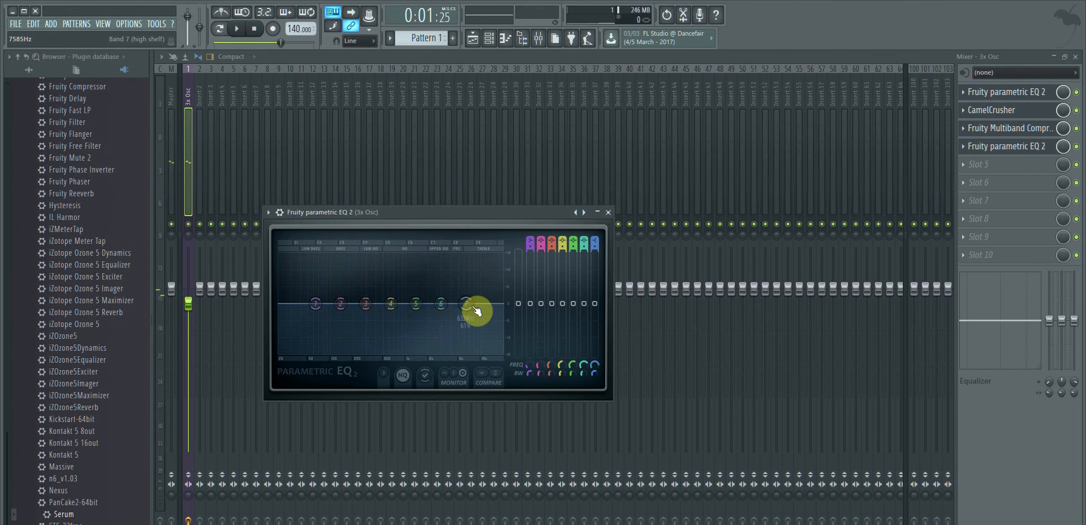
Try PanCake2-64bit in effect slot 4 in place of the EQ, and load Fruity Parametric EQ 2 back into that slot.
left_click(268, 213)
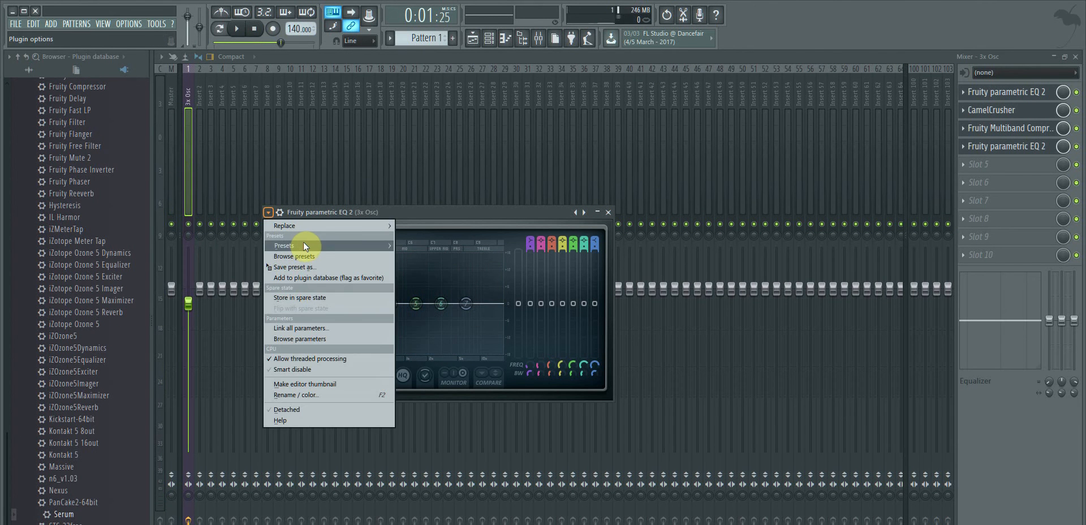
mouse_move(305, 244)
mouse_move(339, 225)
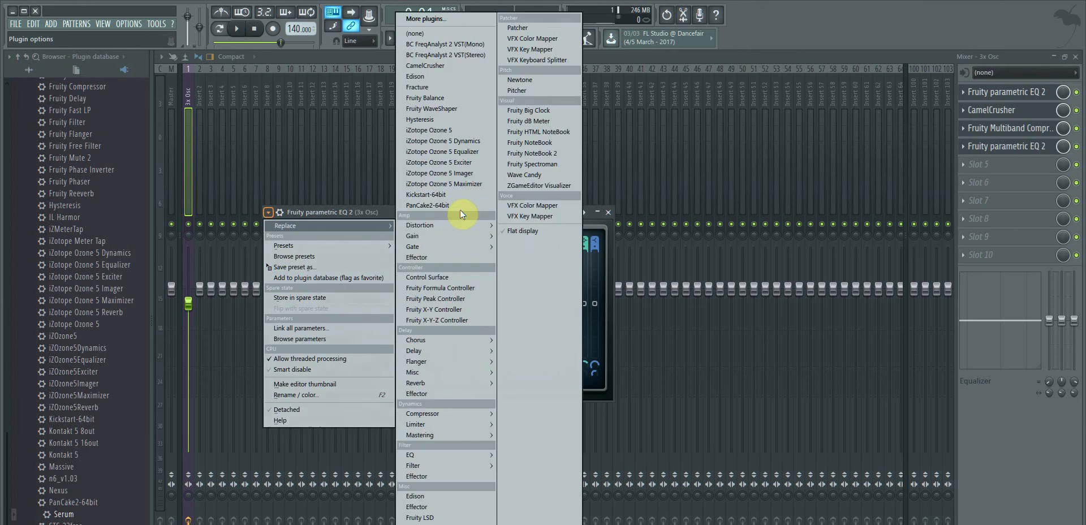
left_click(461, 209)
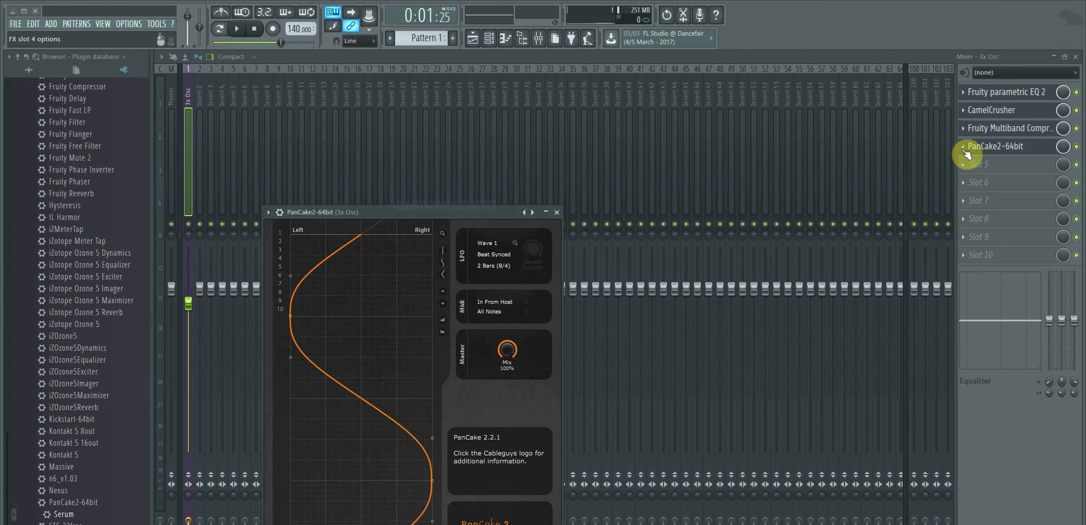
left_click(963, 147)
mouse_move(951, 161)
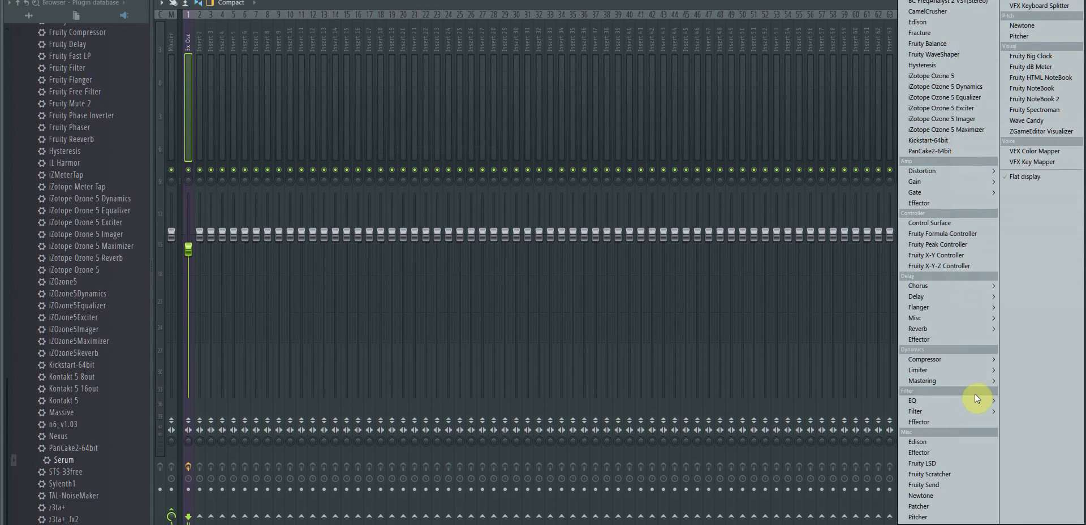
mouse_move(979, 396)
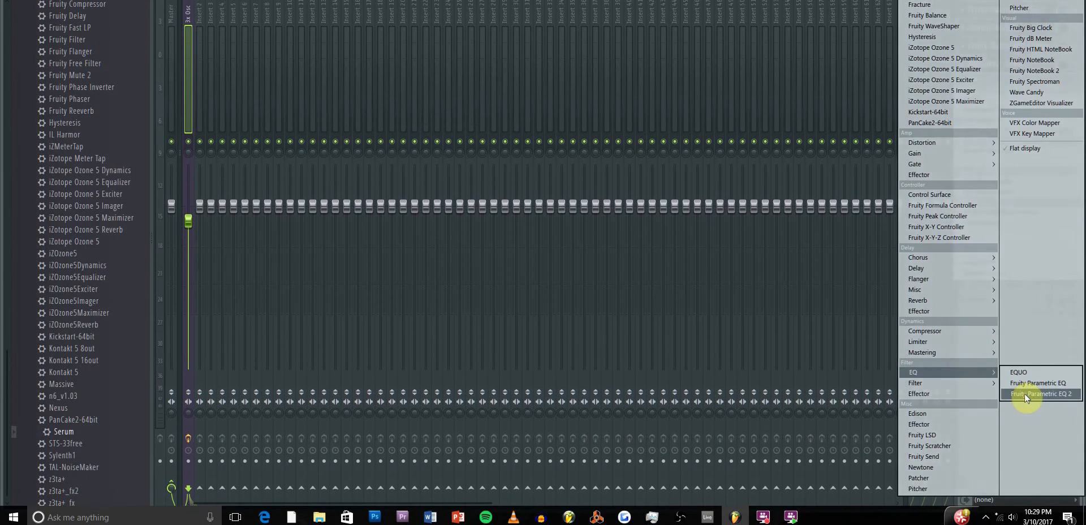
left_click(1029, 412)
Change the filter type of band 7 in the slot 4 Parametric EQ 2 to Band stop.
right_click(466, 222)
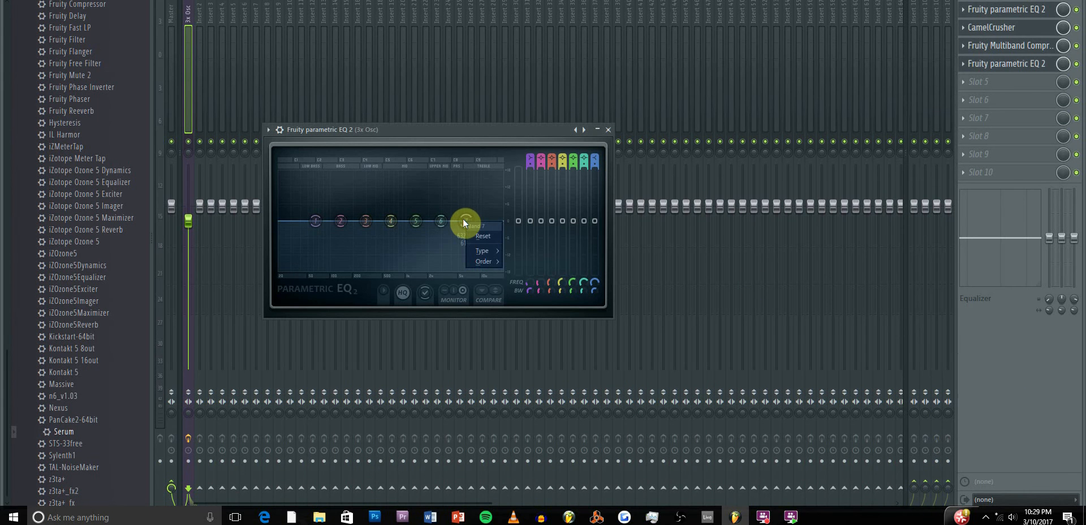
left_click(480, 250)
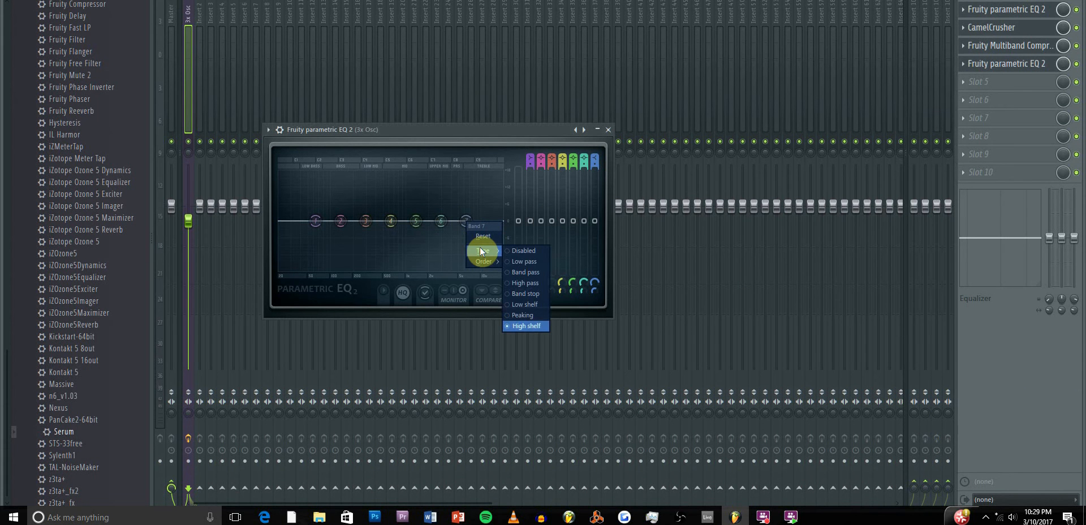
left_click(528, 293)
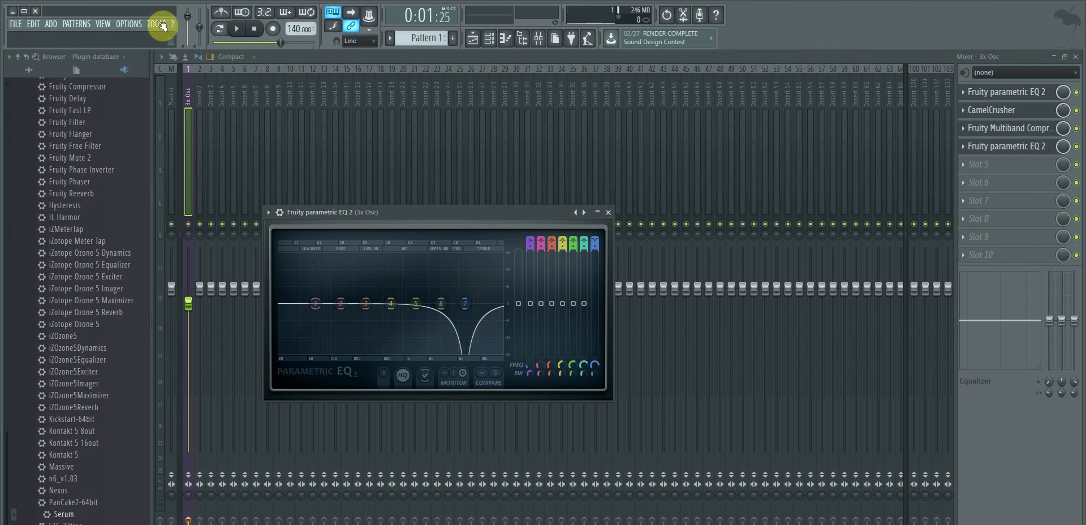
Create an automation clip for the last tweaked parameter, the band 7 frequency, and show the playlist.
left_click(157, 24)
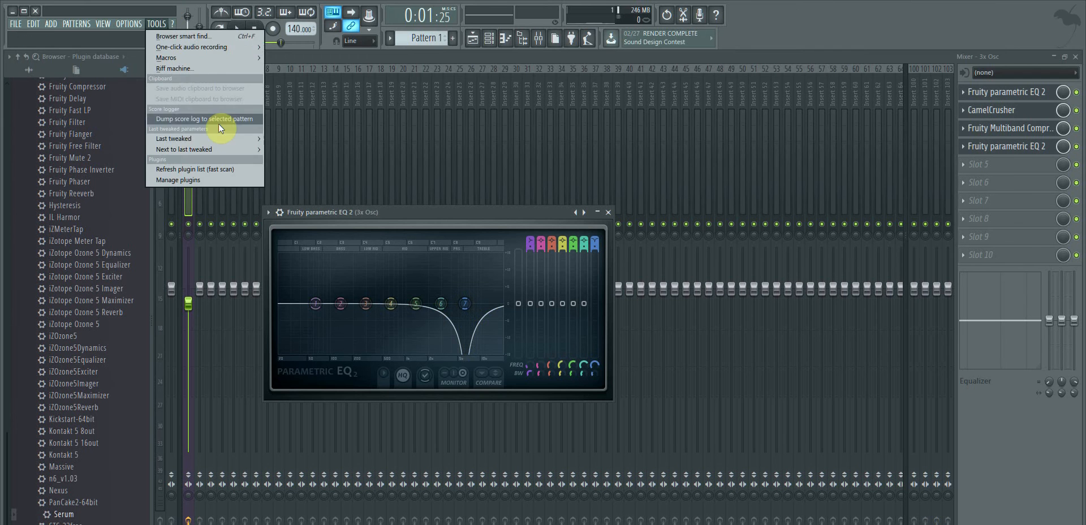
mouse_move(231, 139)
left_click(308, 209)
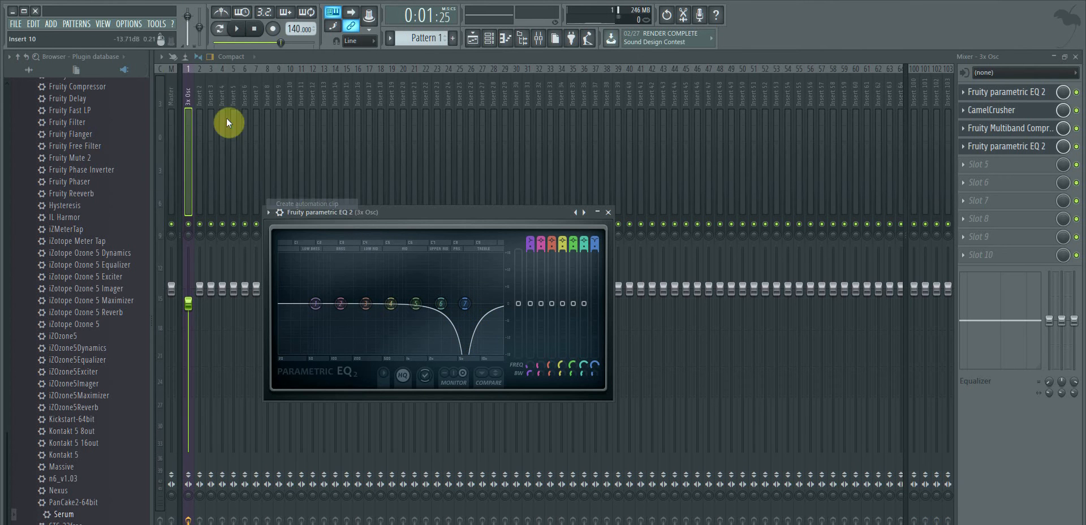
left_click(103, 24)
left_click(116, 45)
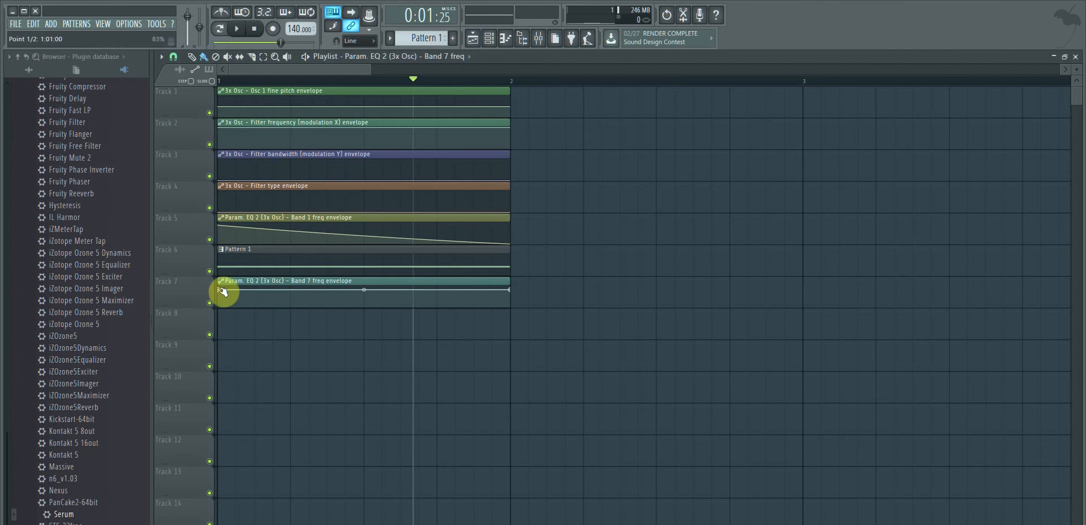
Shape the Band 7 freq clip into two short rising sweeps within the first quarter bar, each dropping to the minimum, before a long rise.
left_click_drag(221, 291, 294, 282)
right_click(276, 304)
right_click(280, 288)
right_click(297, 298)
right_click(296, 290)
left_click_drag(296, 289, 293, 312)
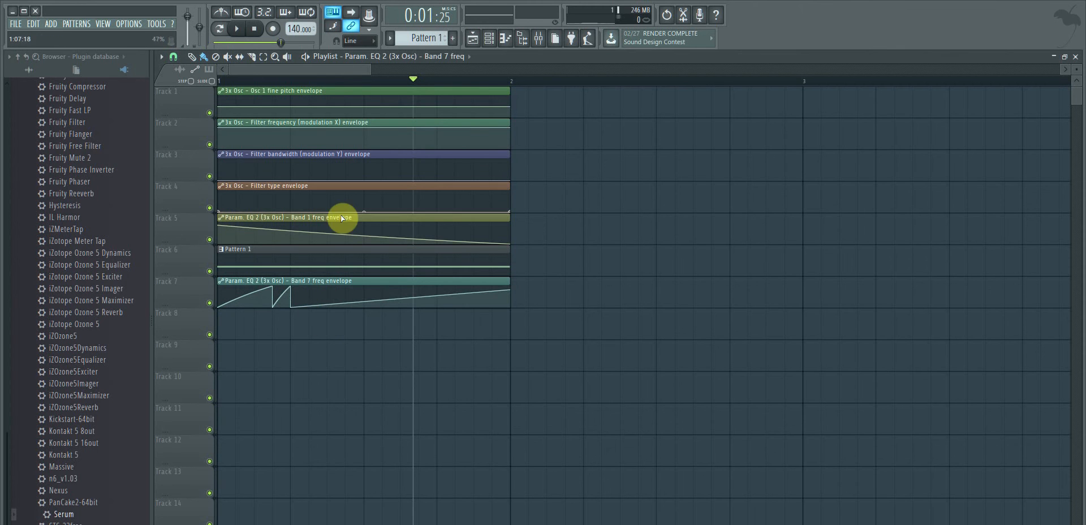
Shape the rest of the Band 7 freq clip into a curved rise to mid-bar, a dip to the minimum and a closing rise, and play it.
left_click_drag(402, 299, 366, 292)
right_click(427, 297)
right_click(448, 300)
mouse_move(449, 300)
left_mouse_down()
mouse_move(424, 313)
mouse_move(442, 317)
left_mouse_up()
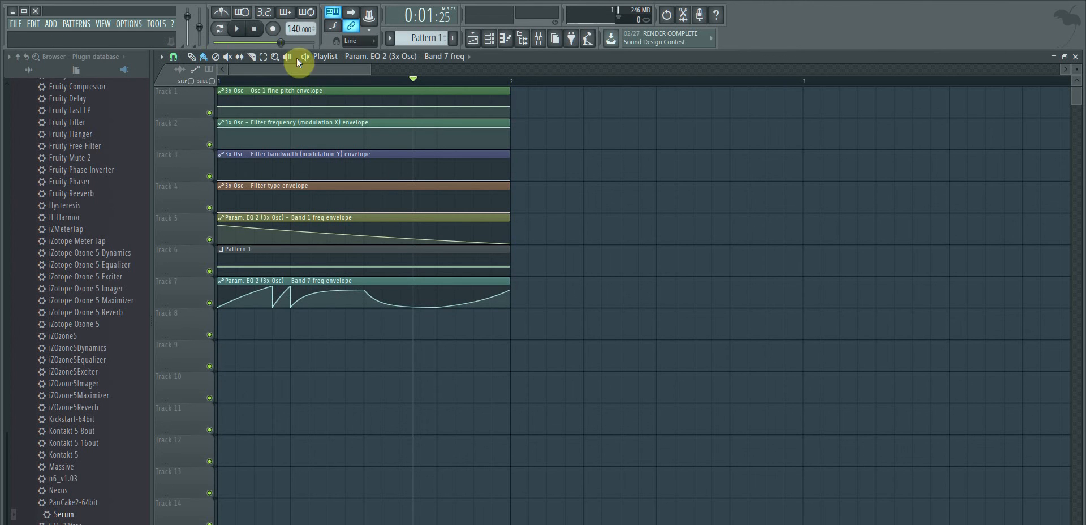
left_click(252, 31)
left_click(241, 35)
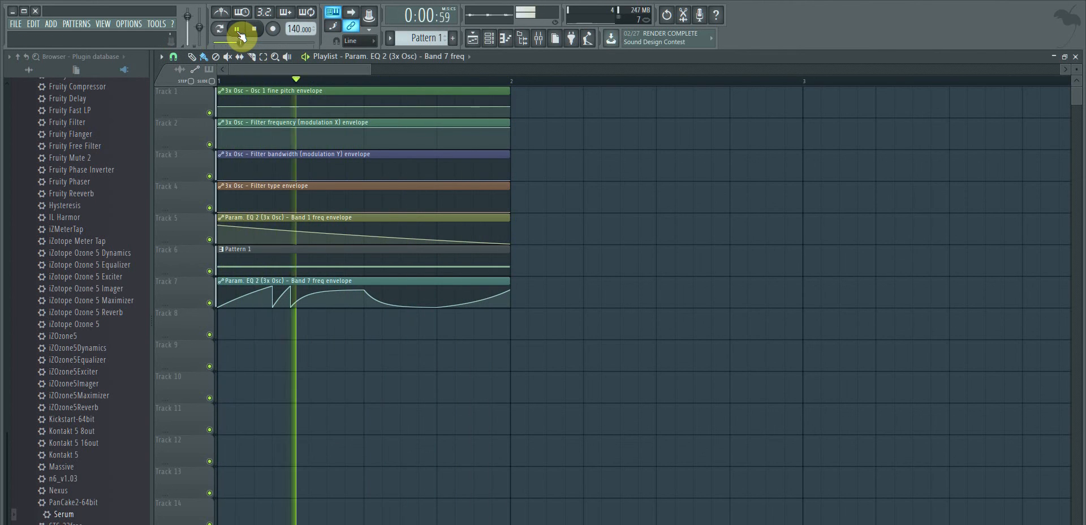
left_click(241, 35)
Lengthen the second sweep of the Band 7 freq clip, raise its low points and move the middle dip to the half bar during playback.
left_click_drag(309, 309, 424, 285)
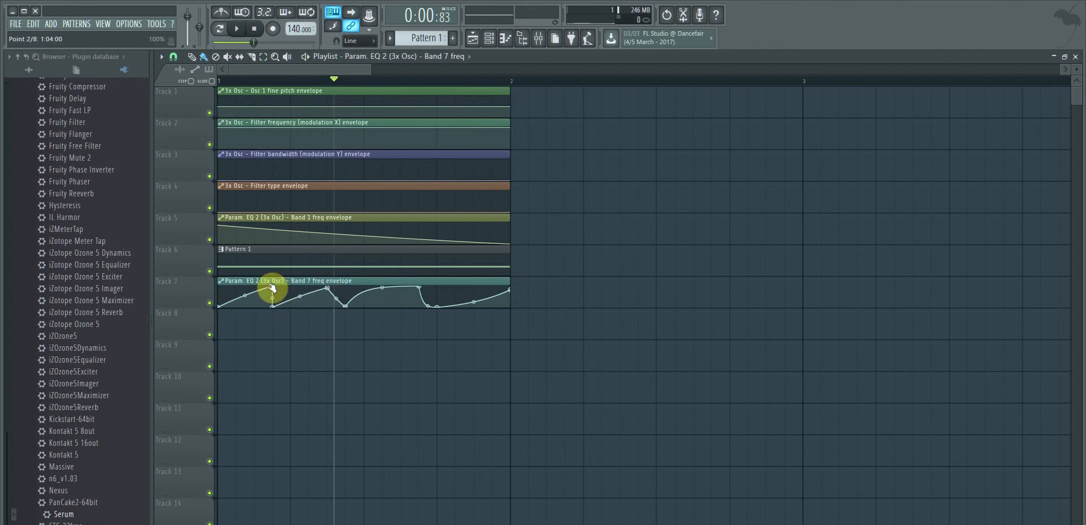
left_click(276, 310)
right_click(289, 313)
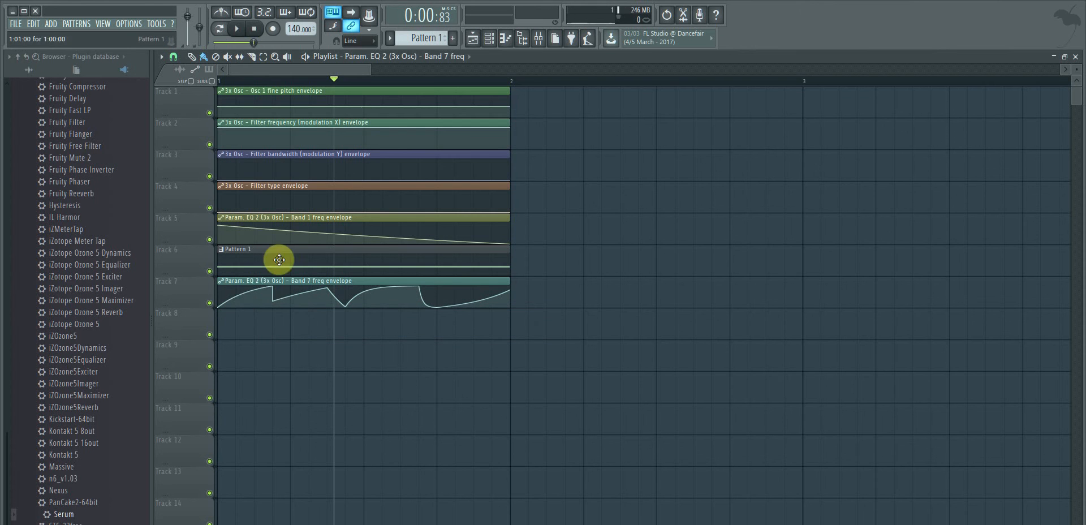
left_click(237, 31)
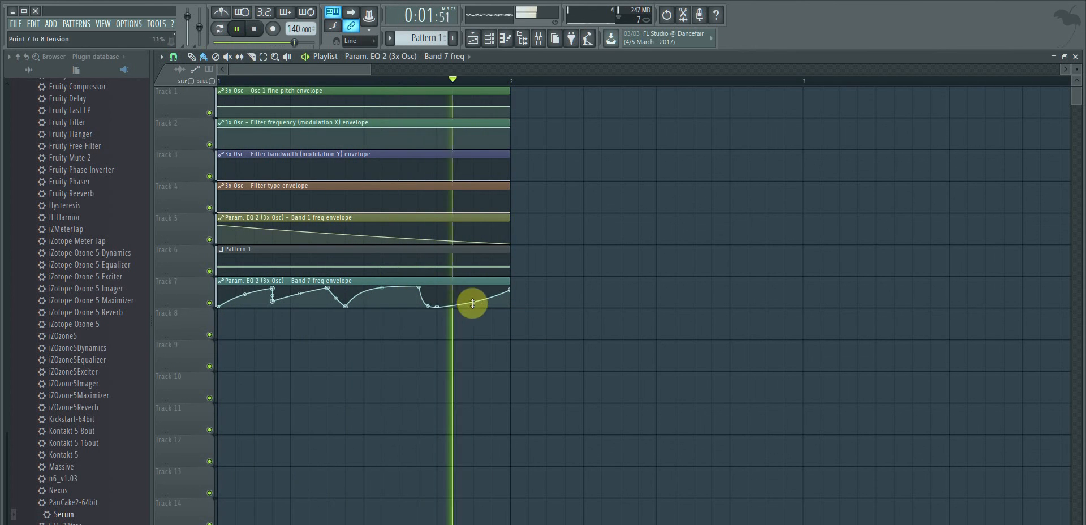
left_click_drag(474, 301, 438, 302)
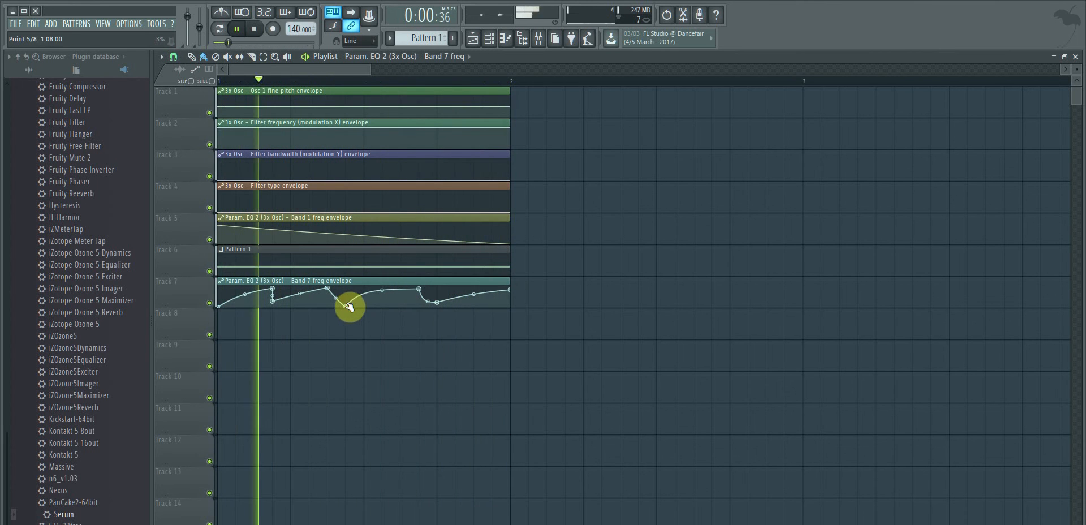
left_click_drag(345, 305, 364, 304)
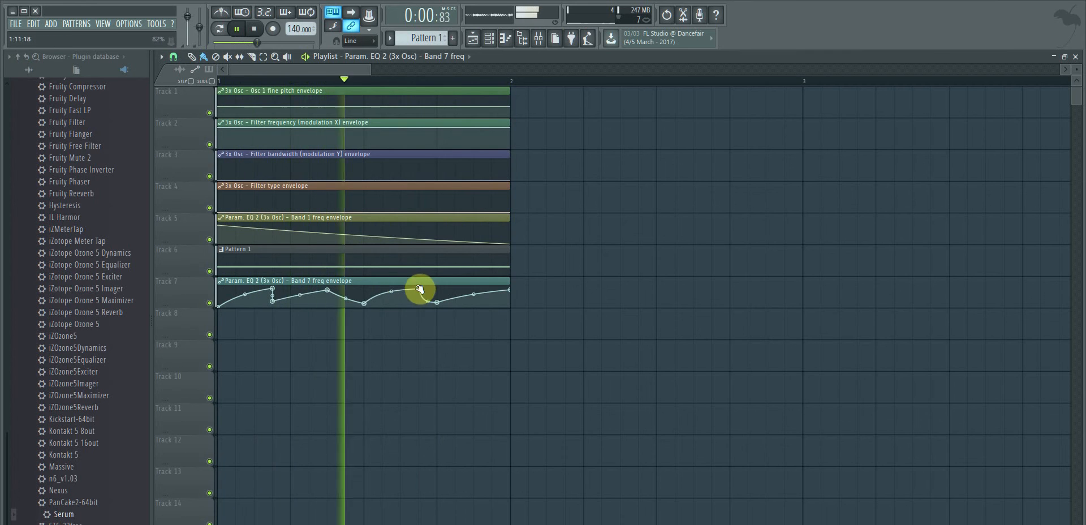
Show the mixer, stop playback and load Fruity Phaser into effect slot 5 of the 3x Osc track.
left_click(111, 26)
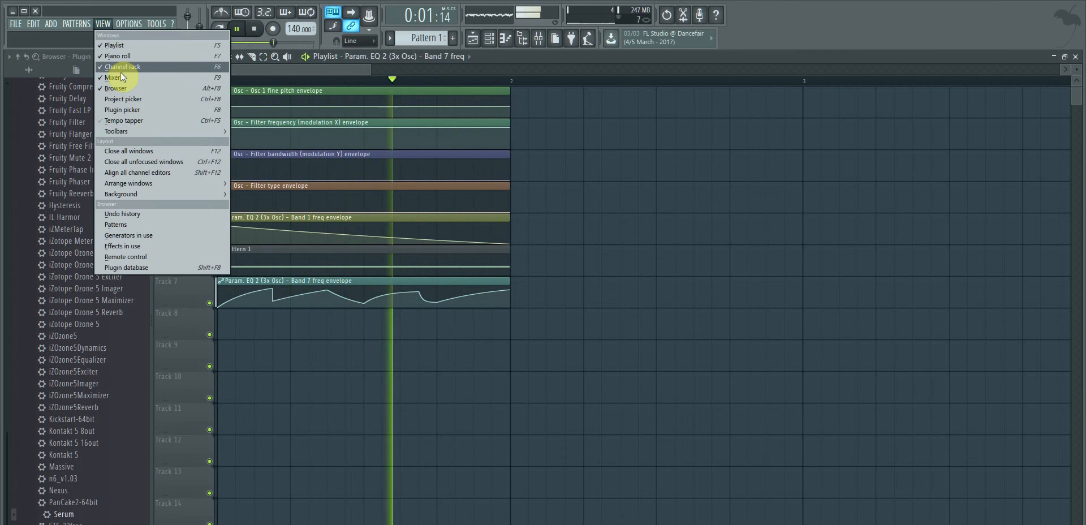
left_click(124, 77)
left_click(963, 164)
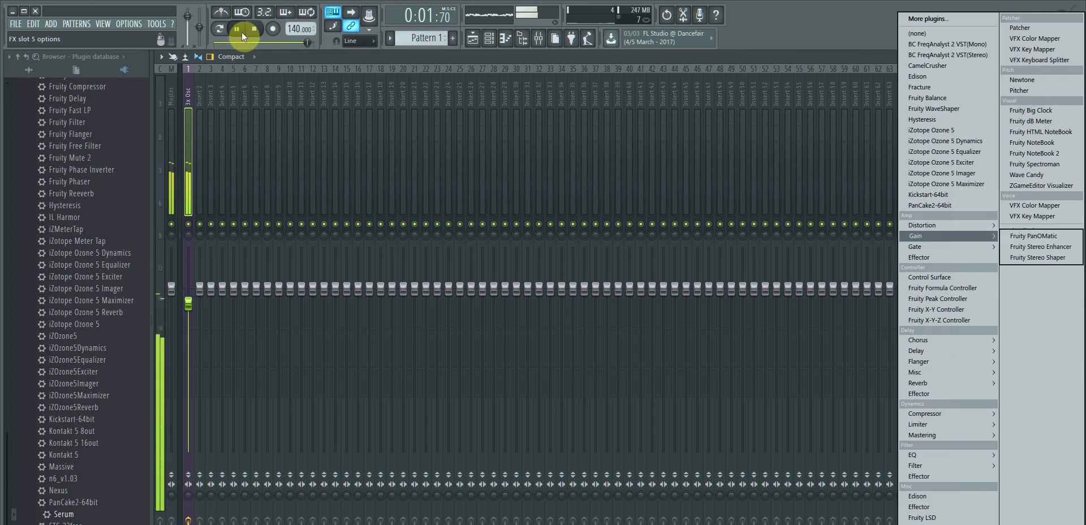
left_click(242, 31)
left_click(963, 164)
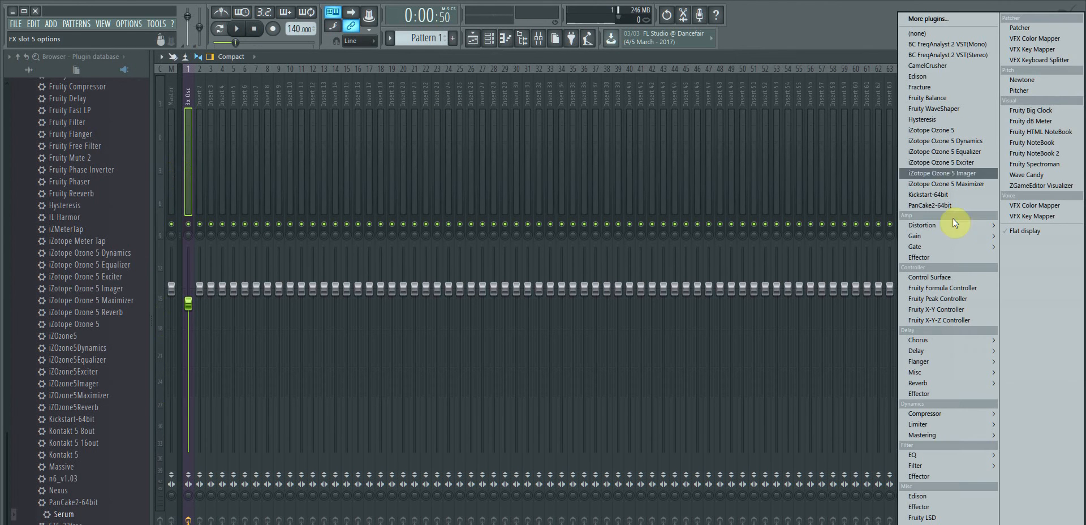
mouse_move(965, 340)
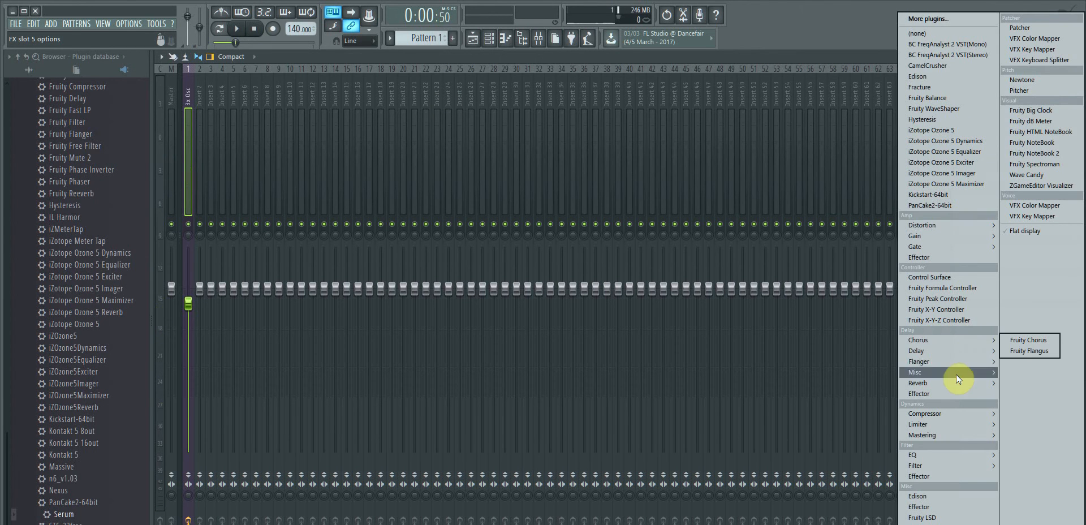
mouse_move(956, 383)
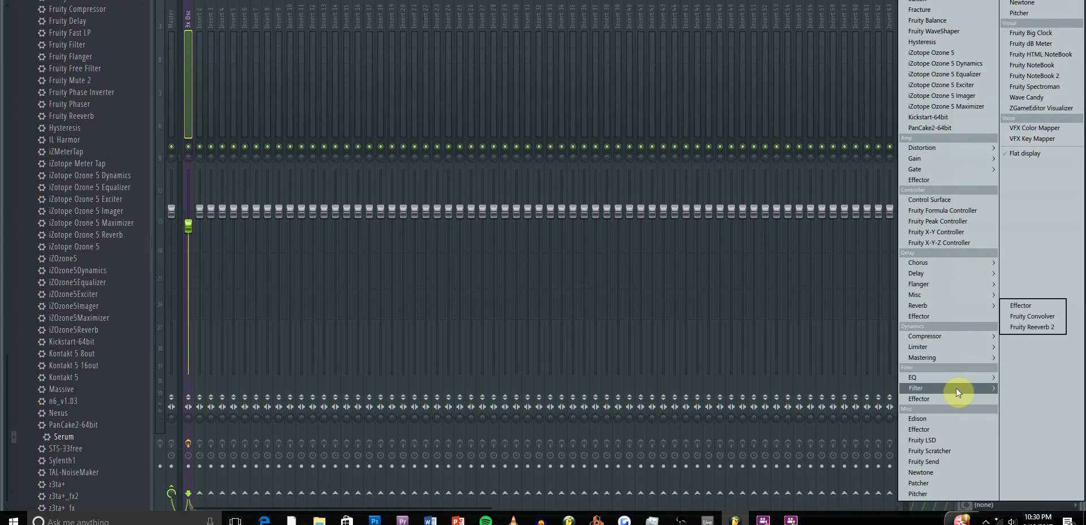
mouse_move(956, 466)
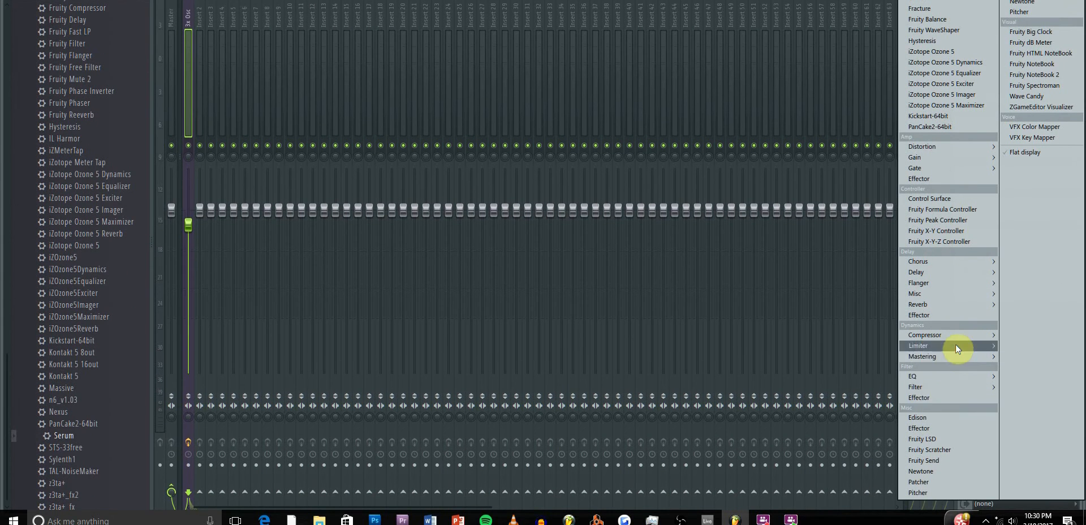
mouse_move(959, 280)
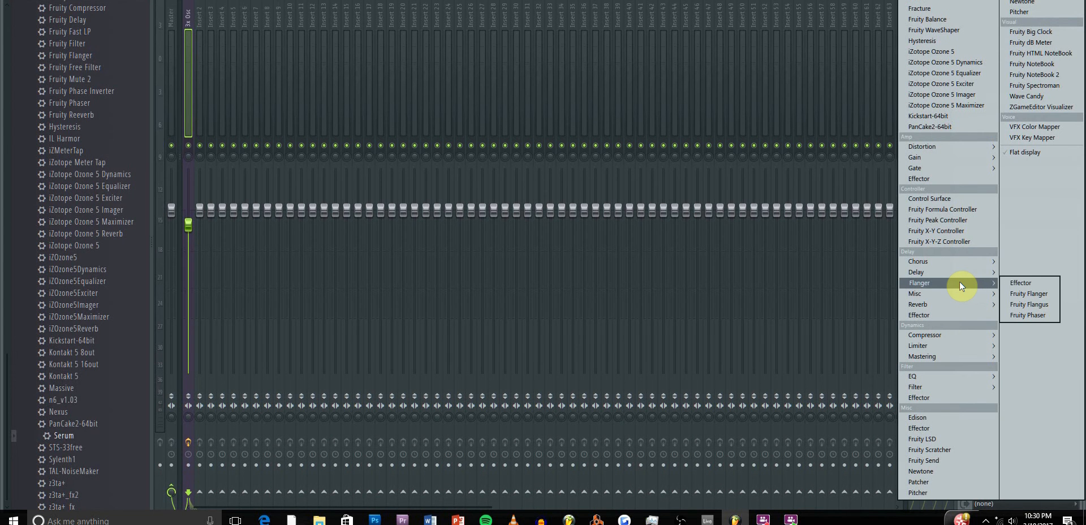
left_click(1022, 305)
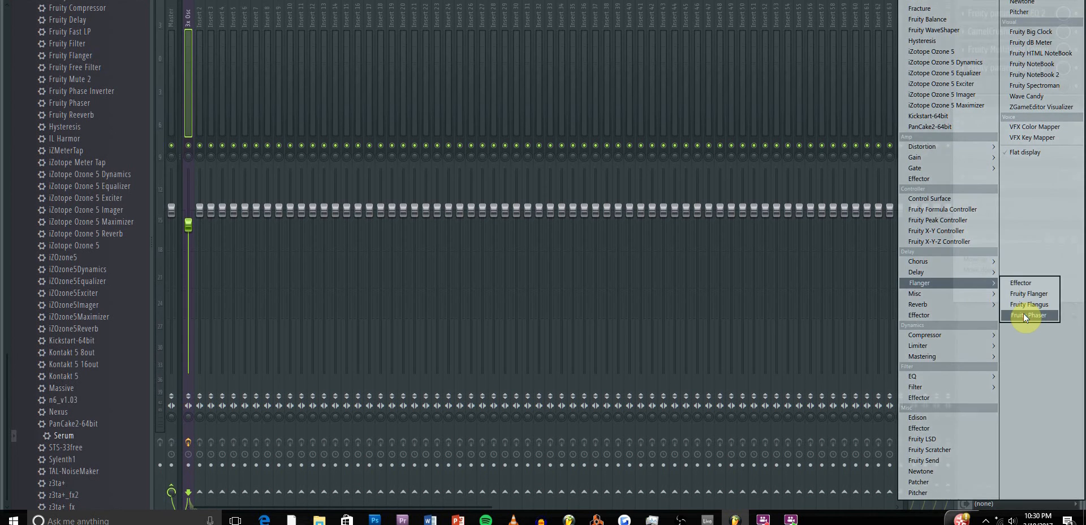
left_click(1023, 313)
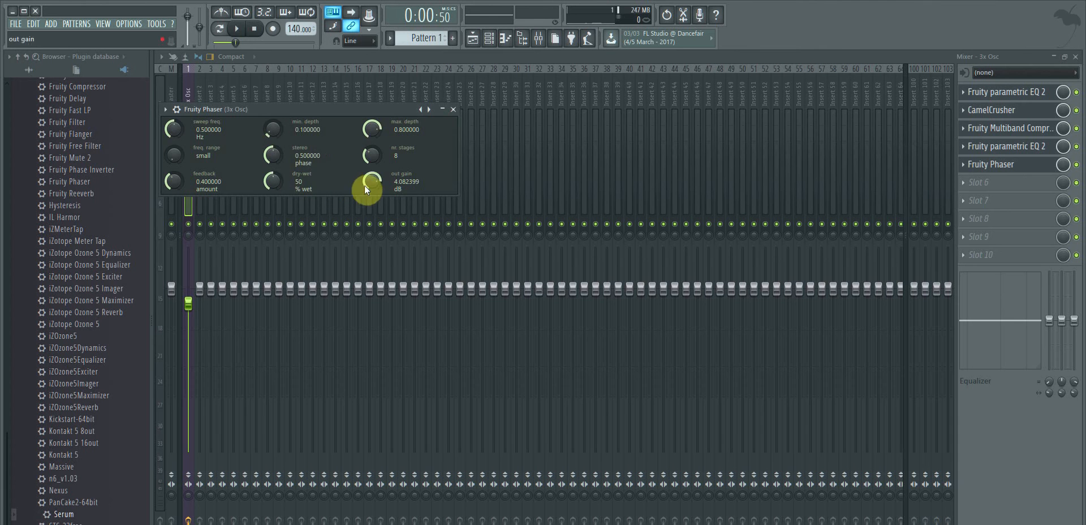
Create an automation clip for the Fruity Phaser sweep frequency and show the playlist.
right_click(174, 126)
left_click(223, 200)
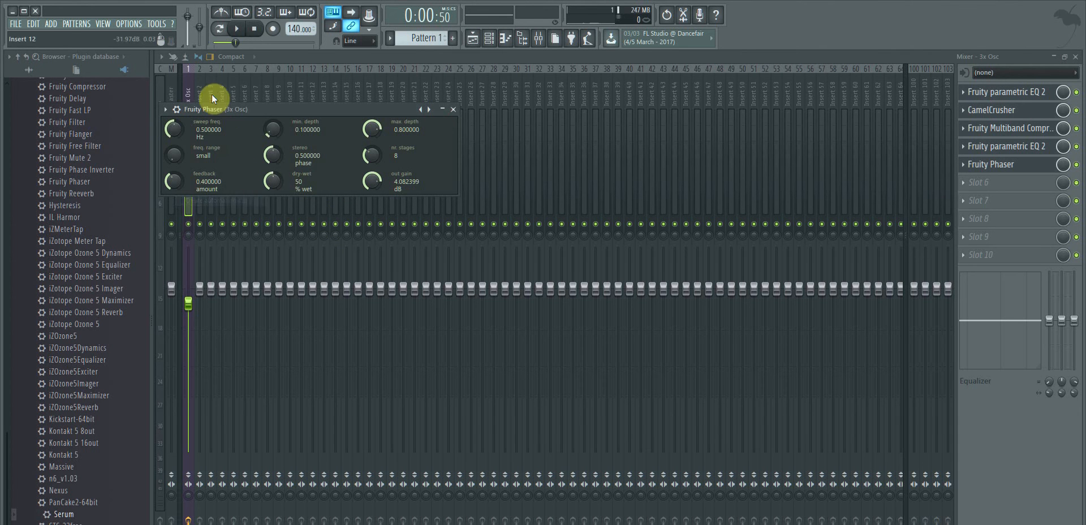
left_click(103, 24)
left_click(113, 35)
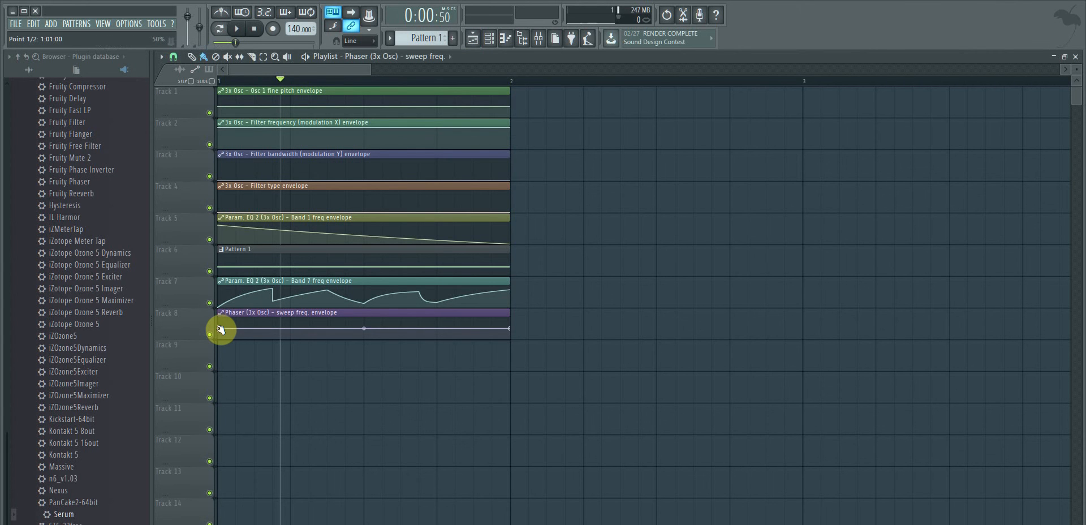
Shape the Phaser sweep freq clip from 100% down to about 18% near the first third, with a curved rise to the end, and play it.
left_click_drag(220, 329, 218, 318)
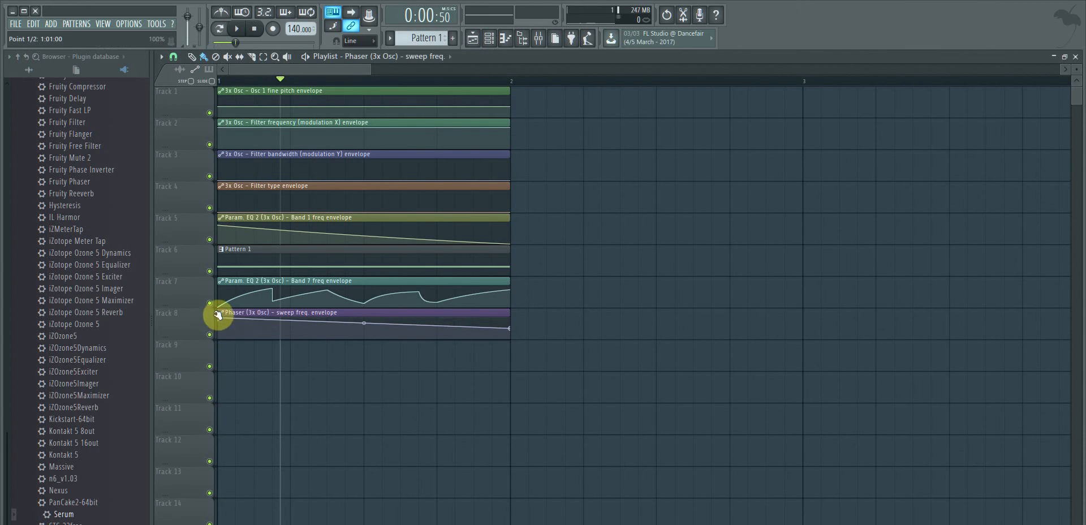
right_click(285, 327)
left_click_drag(287, 328, 308, 337)
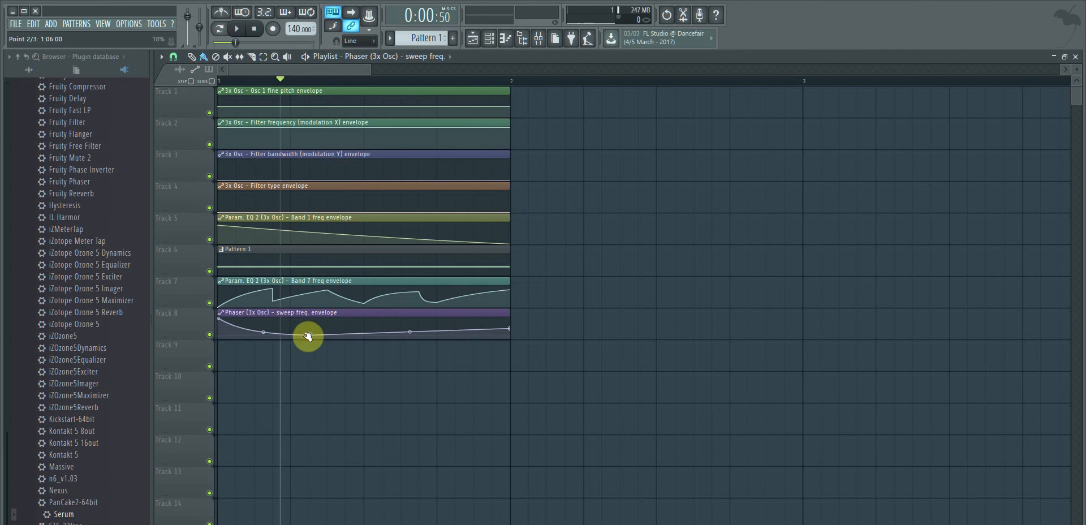
left_click_drag(411, 332, 411, 335)
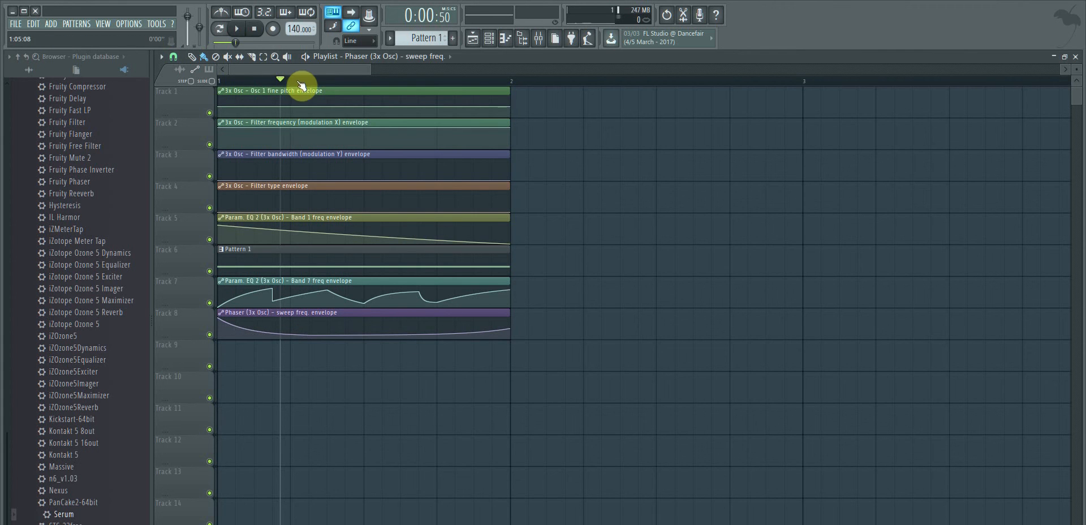
left_click(219, 81)
left_click(238, 29)
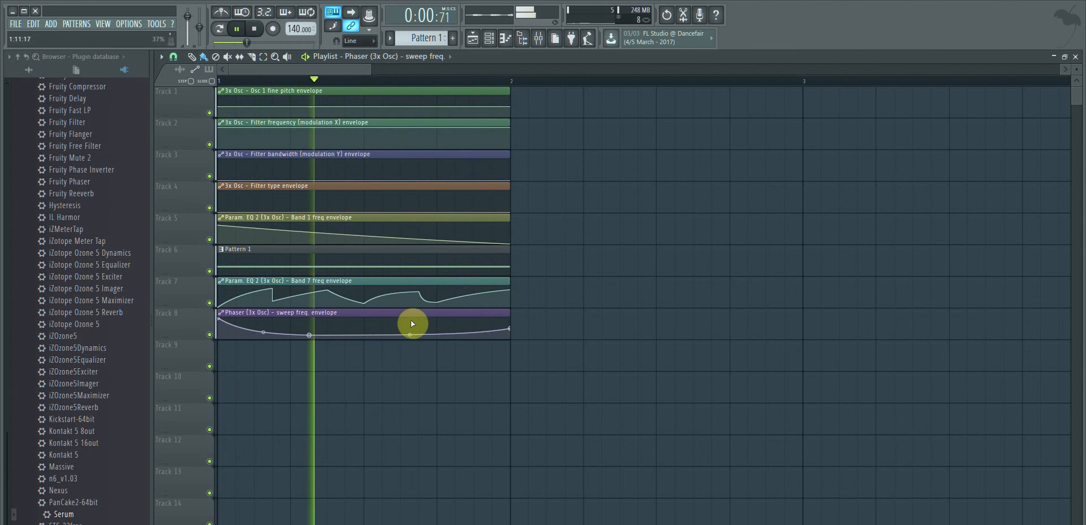
Add successive peaks and dips across the Phaser sweep freq clip, end it at the minimum, and stop playback.
mouse_move(308, 334)
left_mouse_down()
mouse_move(340, 330)
mouse_move(328, 337)
left_mouse_up()
right_click(362, 325)
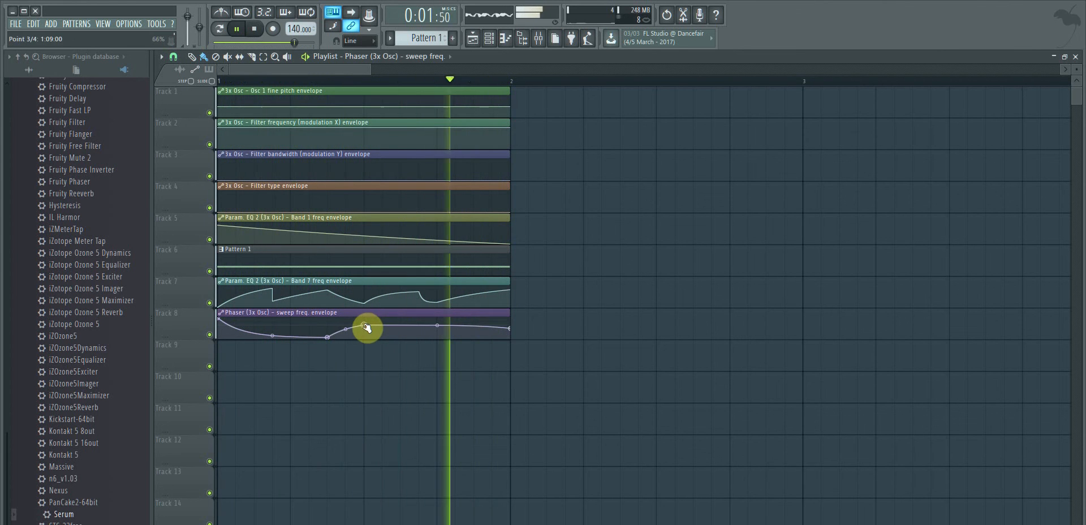
mouse_move(365, 327)
left_mouse_down()
mouse_move(436, 332)
mouse_move(345, 322)
left_mouse_up()
right_click(415, 331)
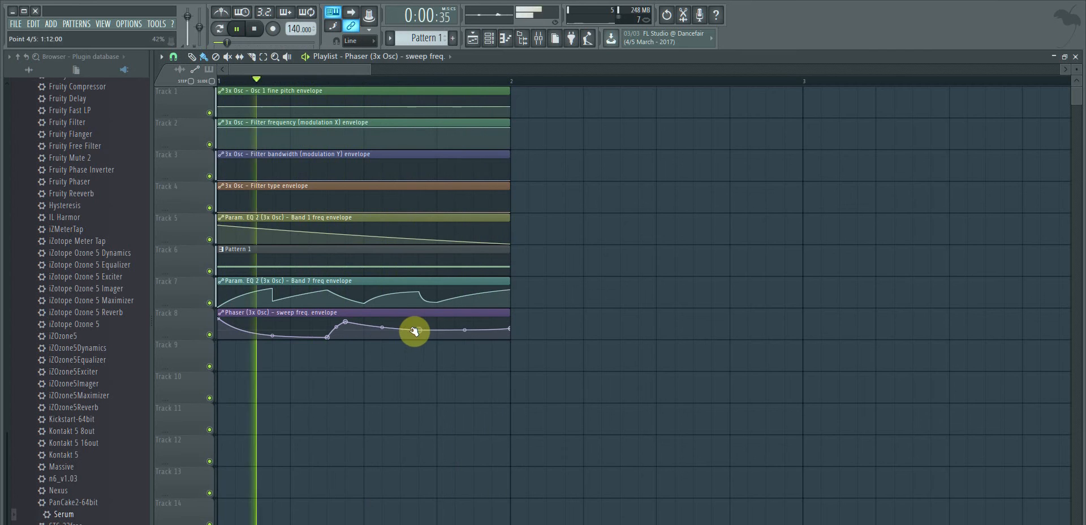
right_click(439, 324)
mouse_move(439, 324)
left_mouse_down()
mouse_move(422, 332)
mouse_move(437, 338)
left_mouse_up()
right_click(475, 322)
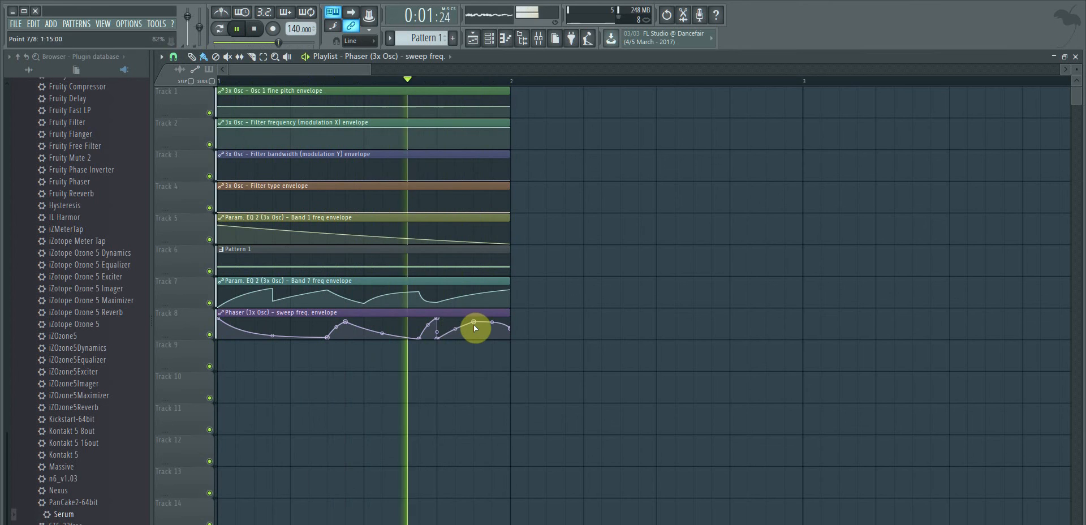
left_click_drag(509, 327, 510, 344)
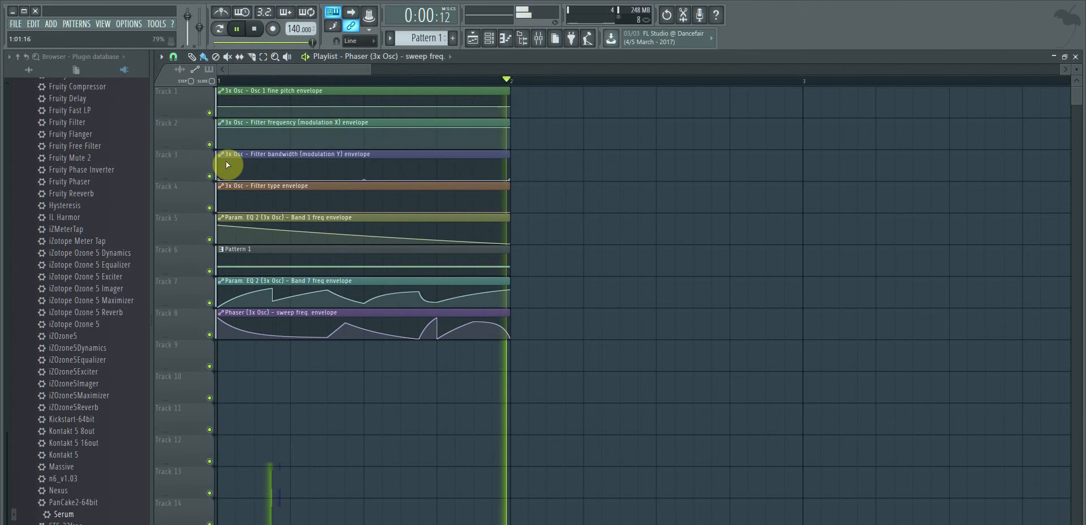
key("space")
Load Fruity Parametric EQ 2 into slot 6 of the 3x Osc mixer track and apply its 40Hz cut preset.
left_click(103, 23)
left_click(113, 78)
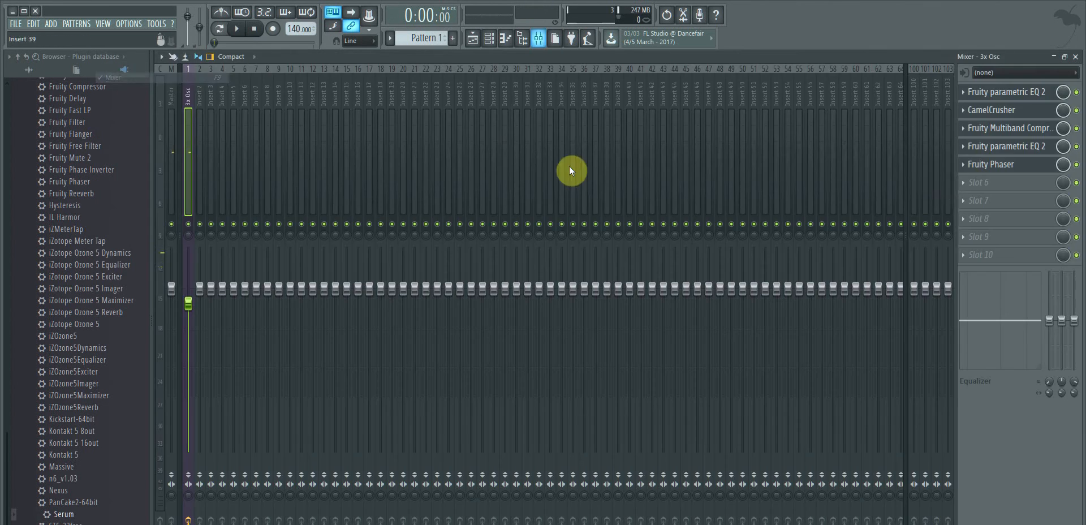
left_click(961, 181)
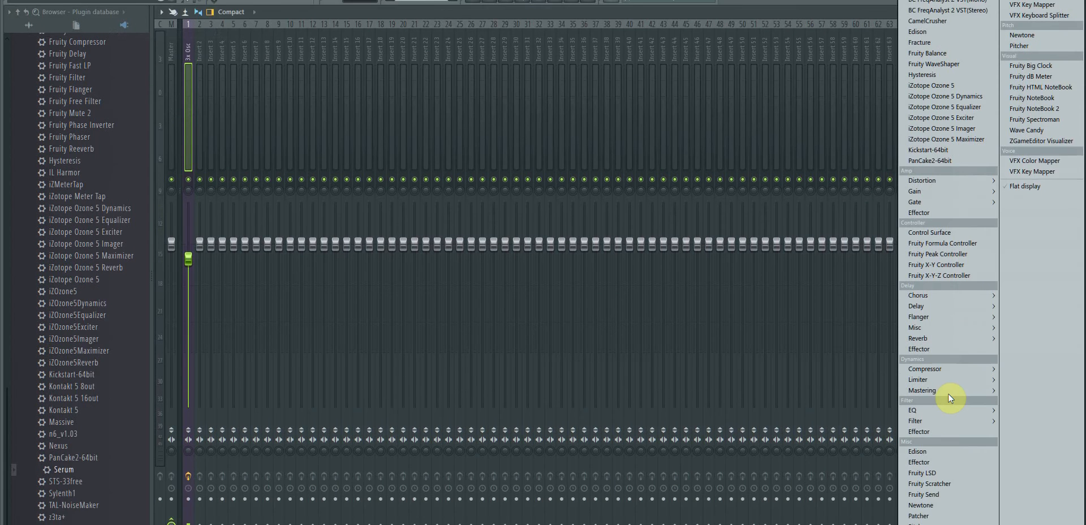
mouse_move(954, 456)
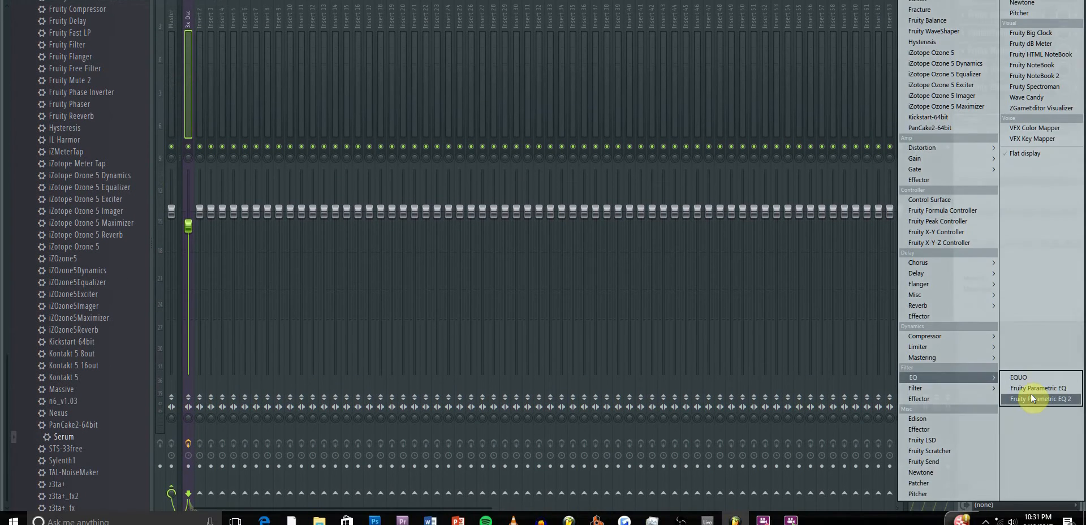
left_click(1031, 396)
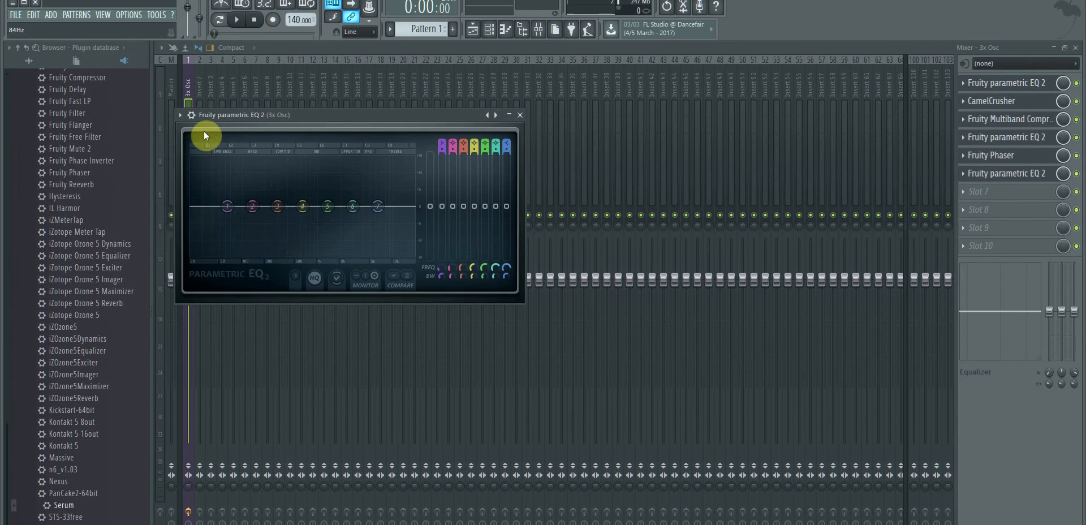
left_click(179, 46)
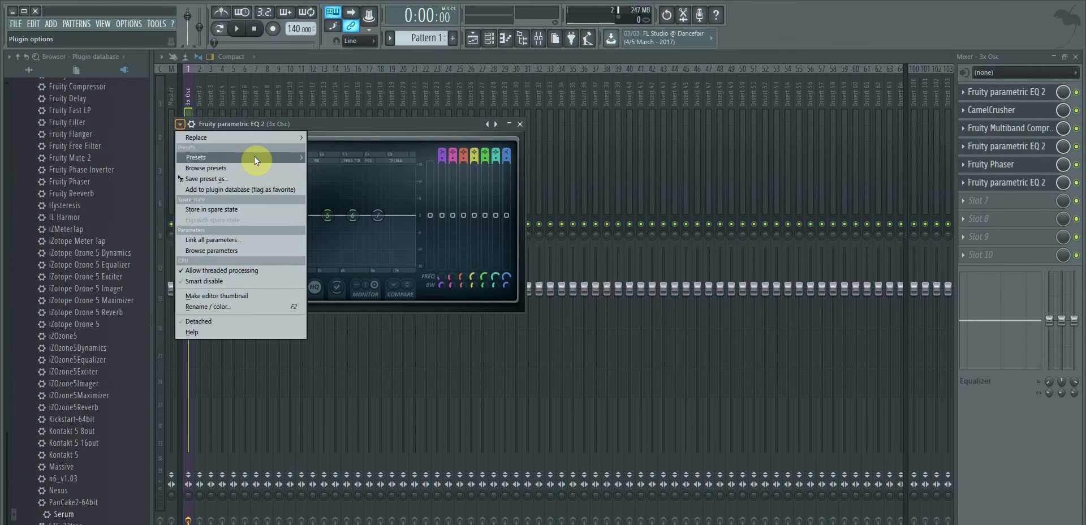
mouse_move(253, 155)
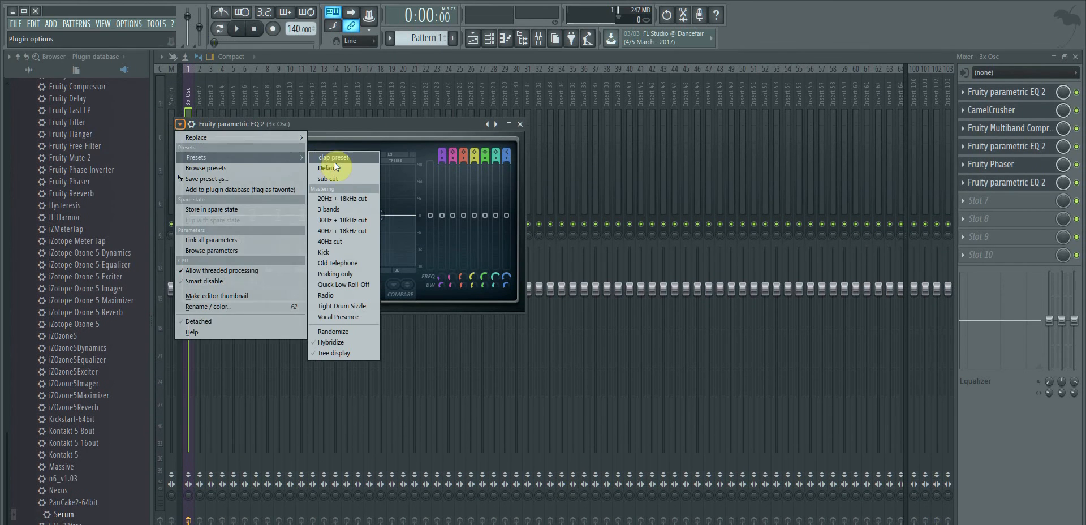
left_click(347, 241)
Raise the low-cut frequency of the slot 6 EQ during playback, bypass that slot, and stop playback.
left_click(236, 28)
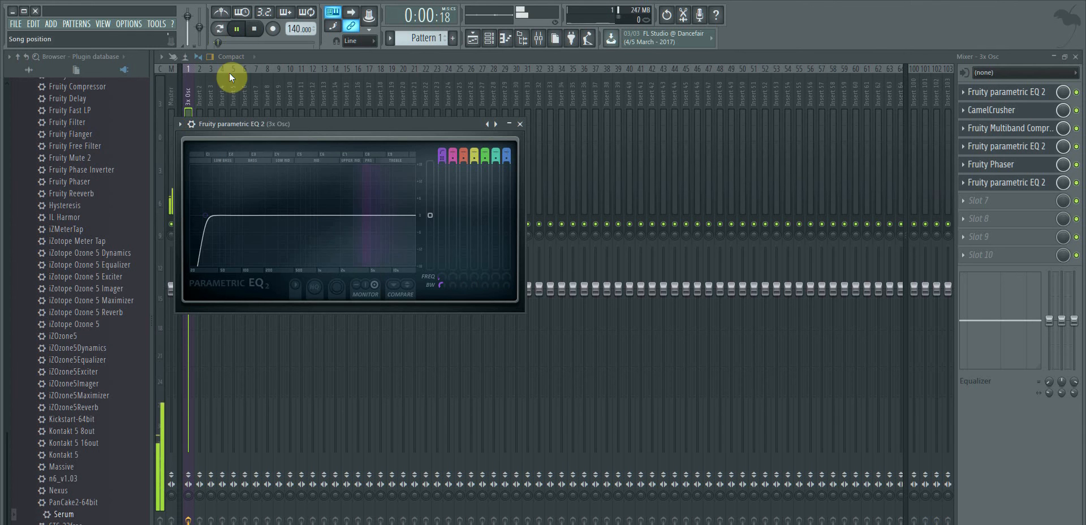
left_click_drag(219, 216, 254, 215)
left_click(1076, 183)
key("space")
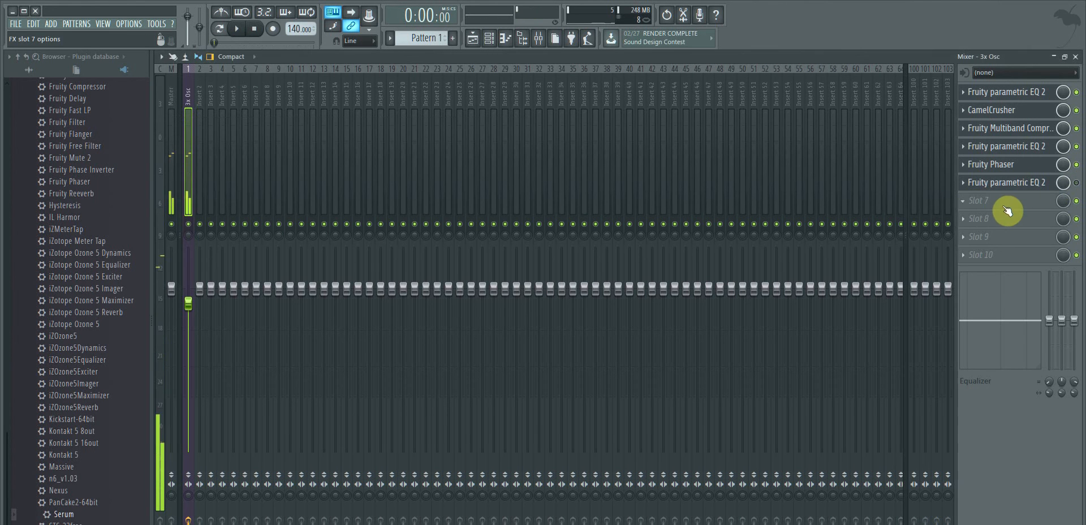
Load Vocodex into slot 7 of the 3x Osc mixer track and play the sound through it.
left_click(969, 203)
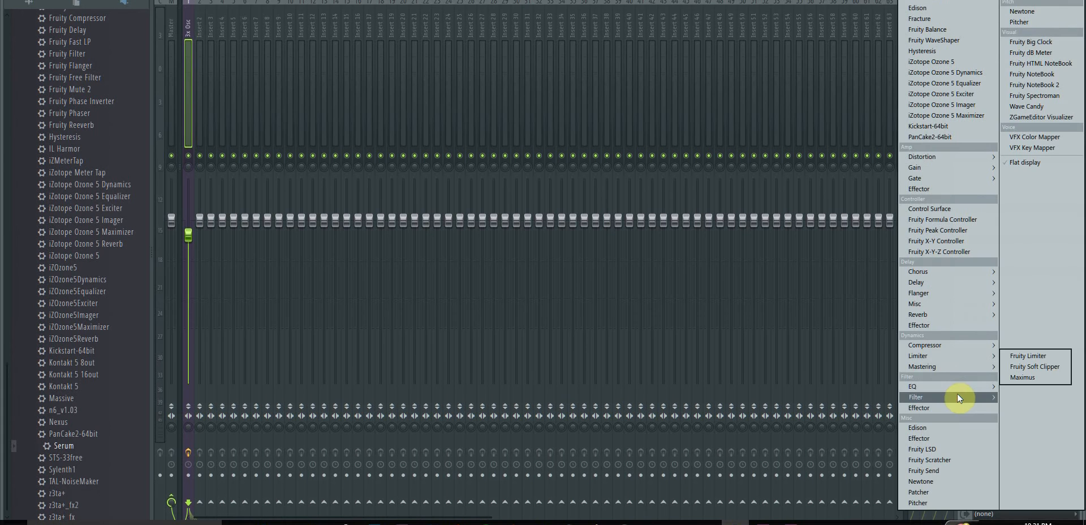
mouse_move(956, 406)
left_click(1034, 420)
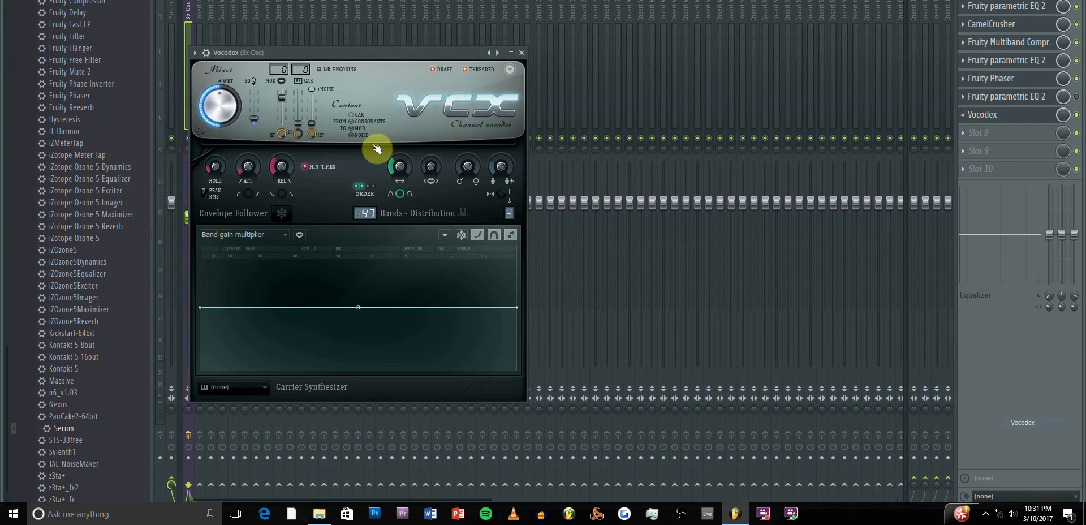
left_click_drag(226, 134, 225, 113)
left_click(236, 0)
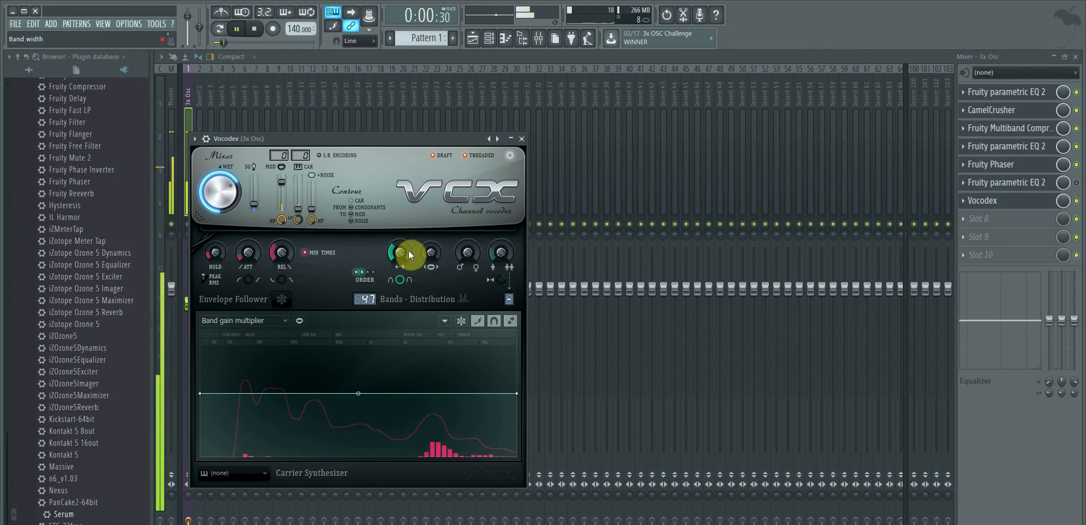
left_click(237, 29)
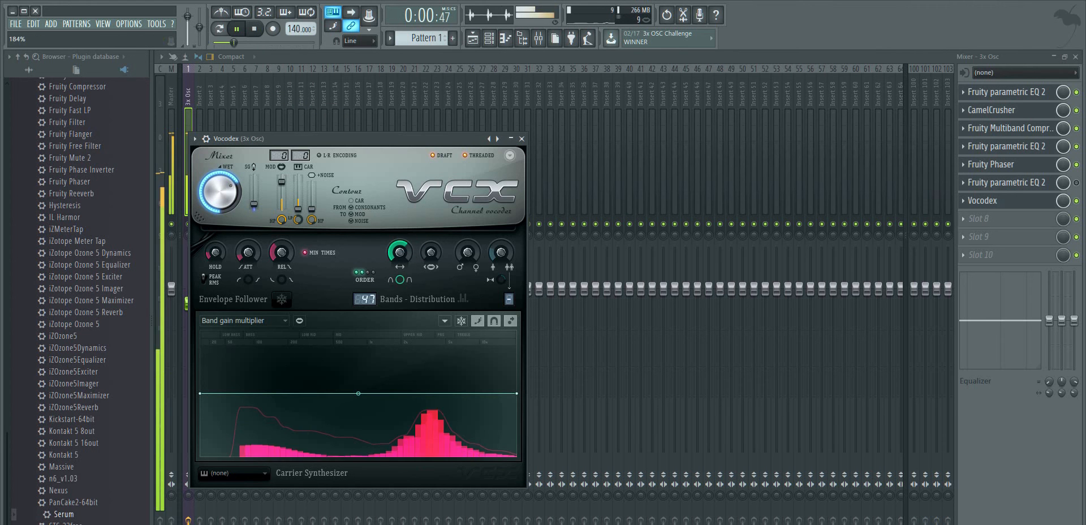
Try different Vocodex band width settings during playback, and stop playback.
left_click_drag(399, 253, 412, 285)
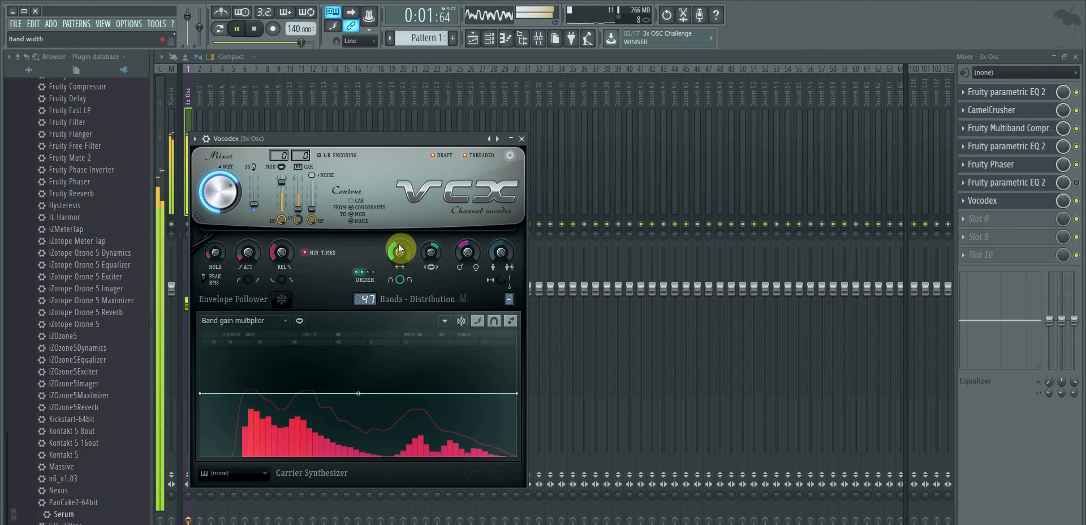
left_click_drag(403, 258, 402, 266)
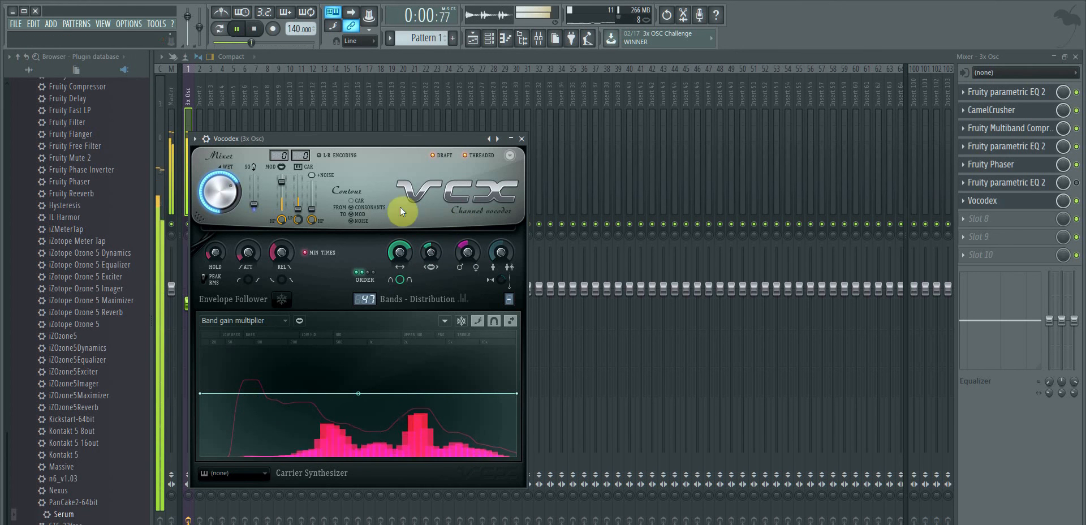
left_click(236, 29)
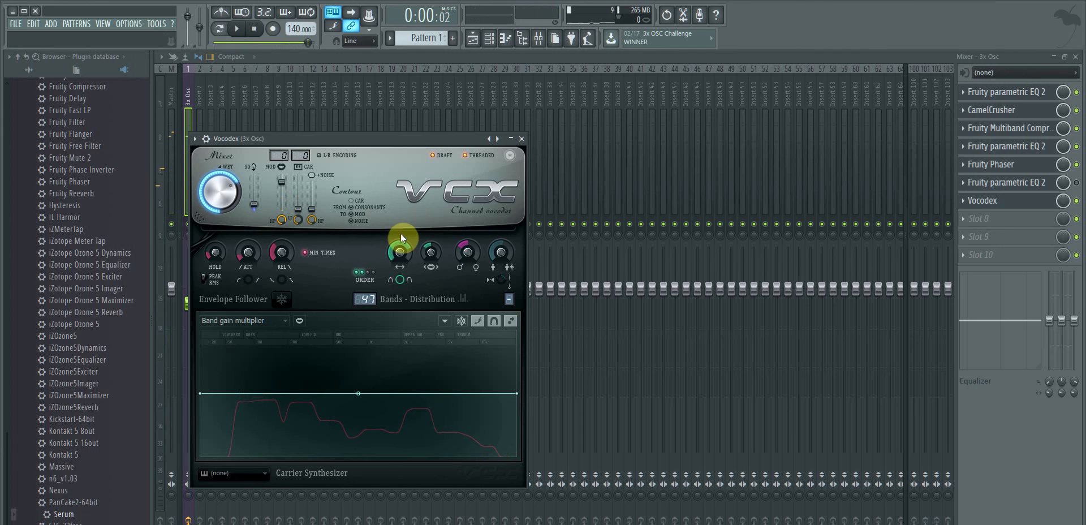
Adjust the Vocodex band width to about 209%, playing the sound between adjustments.
left_click_drag(396, 252, 396, 247)
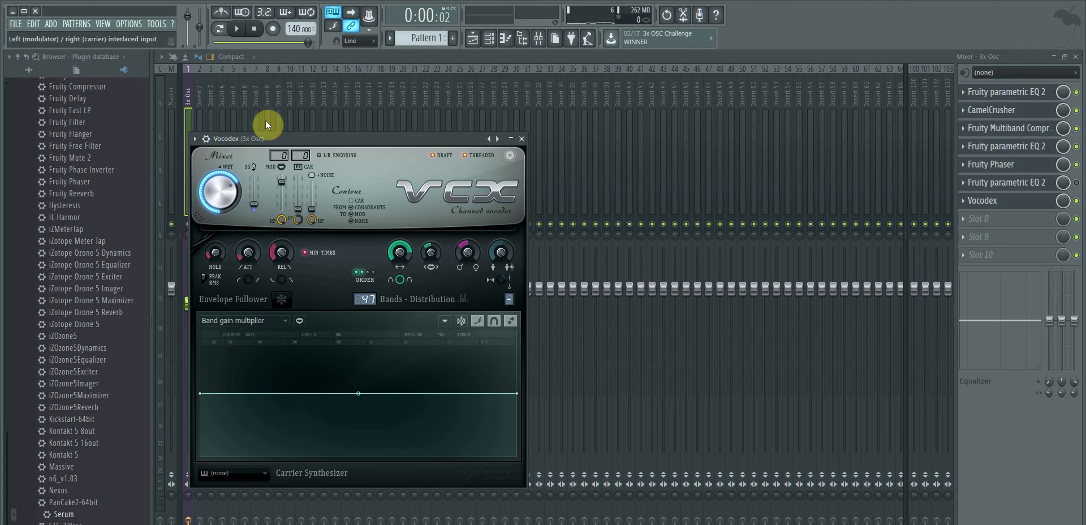
left_click(238, 29)
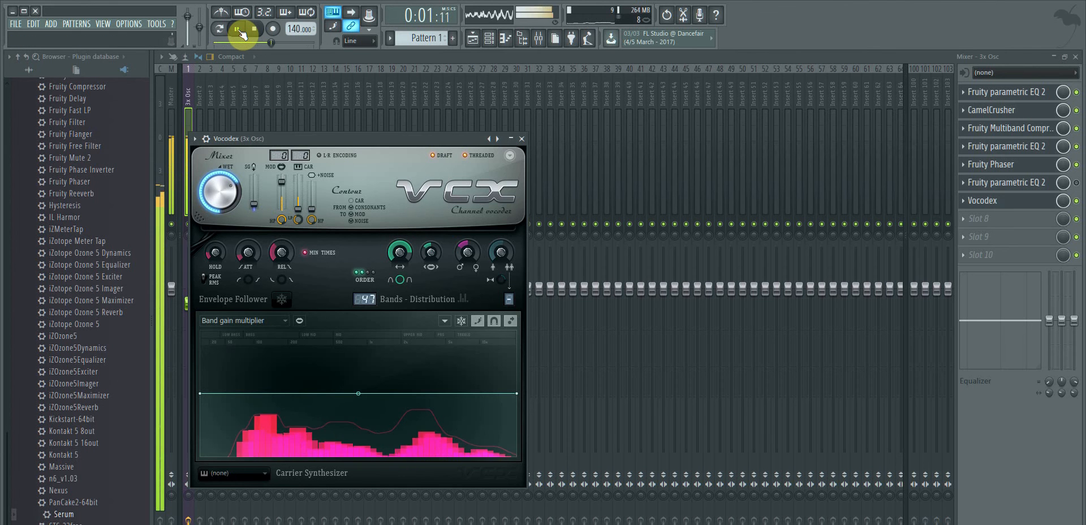
left_click(255, 29)
left_click_drag(400, 251, 399, 261)
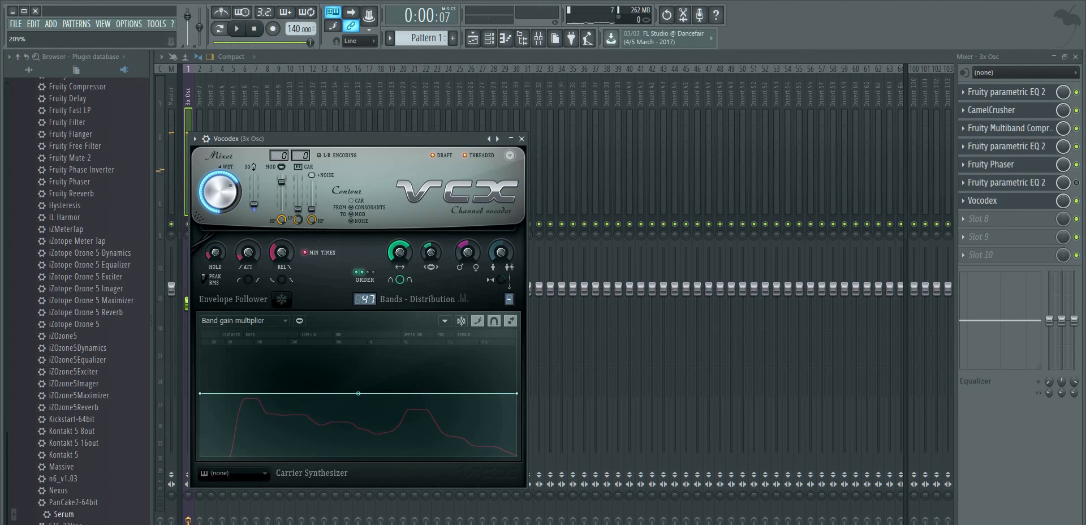
left_click(239, 28)
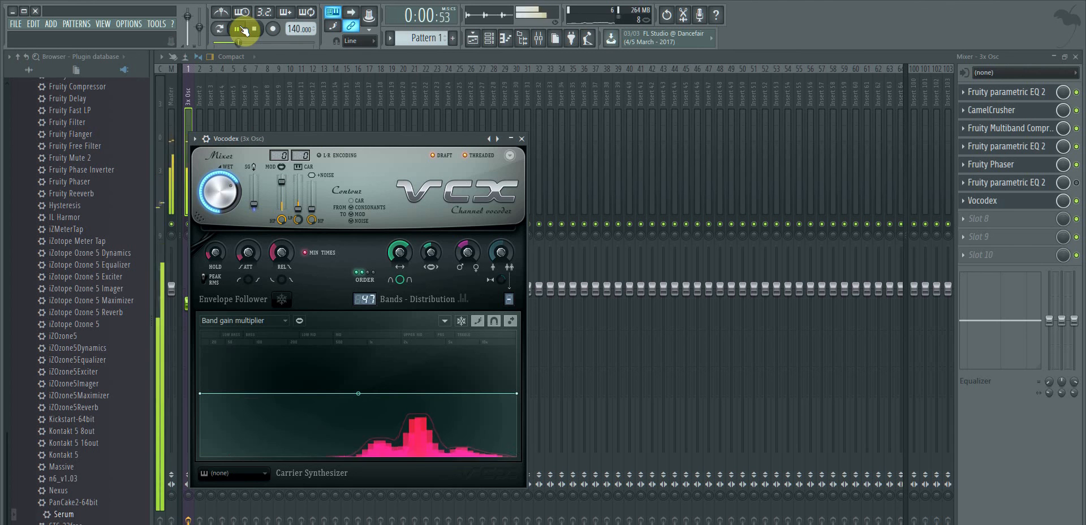
left_click(241, 29)
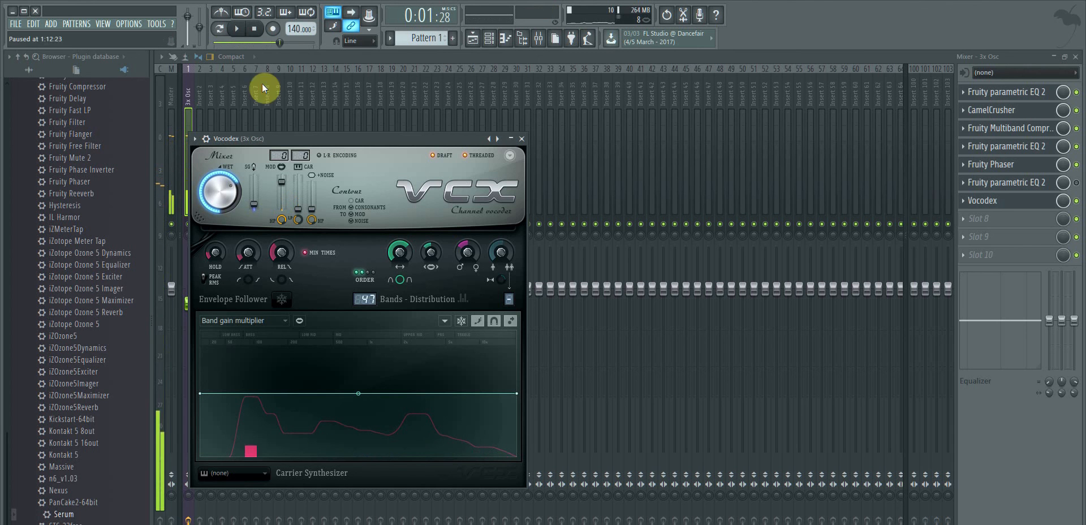
Try the Vocodex modulator band width multiplier and the last knob in its row, and play the sound briefly.
left_click(430, 249)
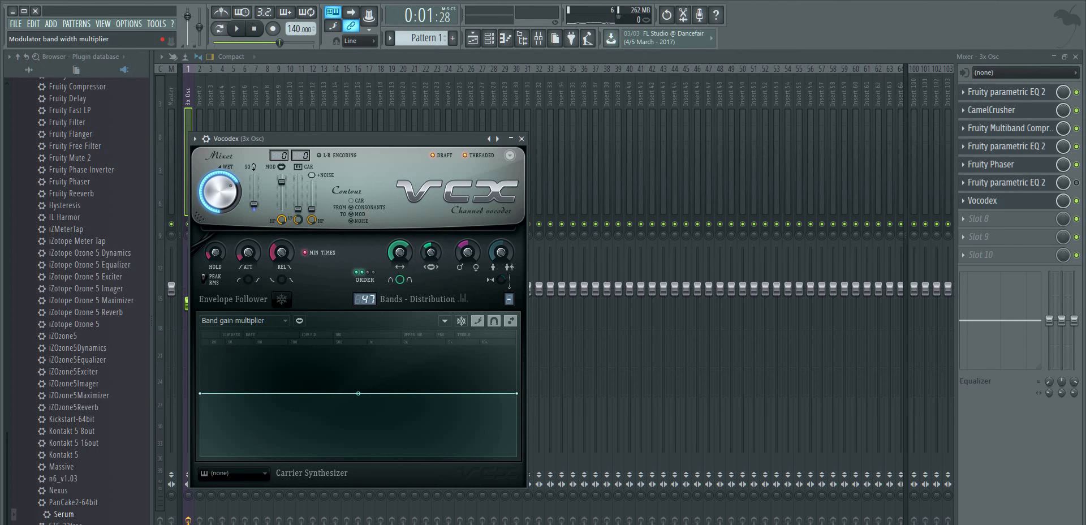
left_click_drag(432, 250, 429, 254)
left_click_drag(494, 251, 500, 245)
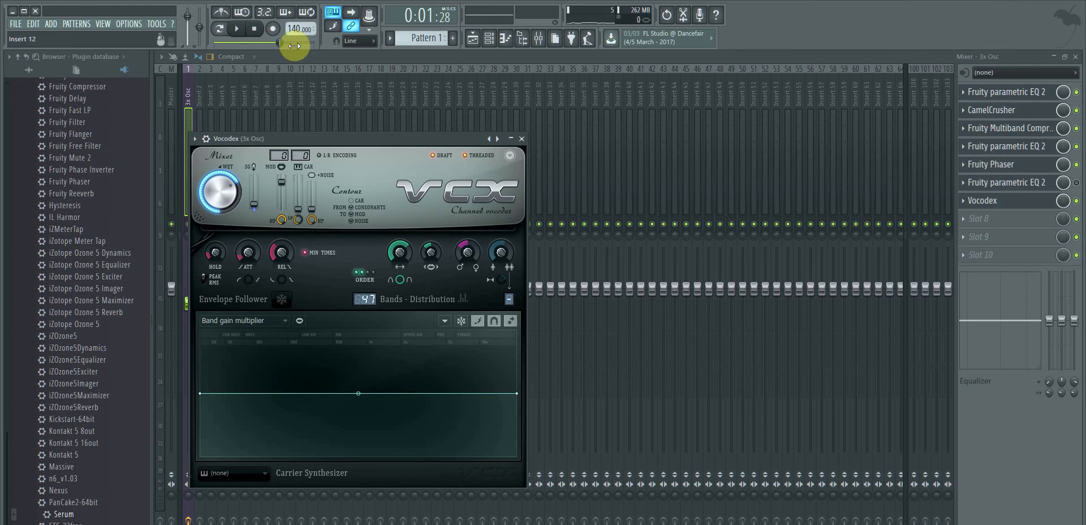
left_click(240, 29)
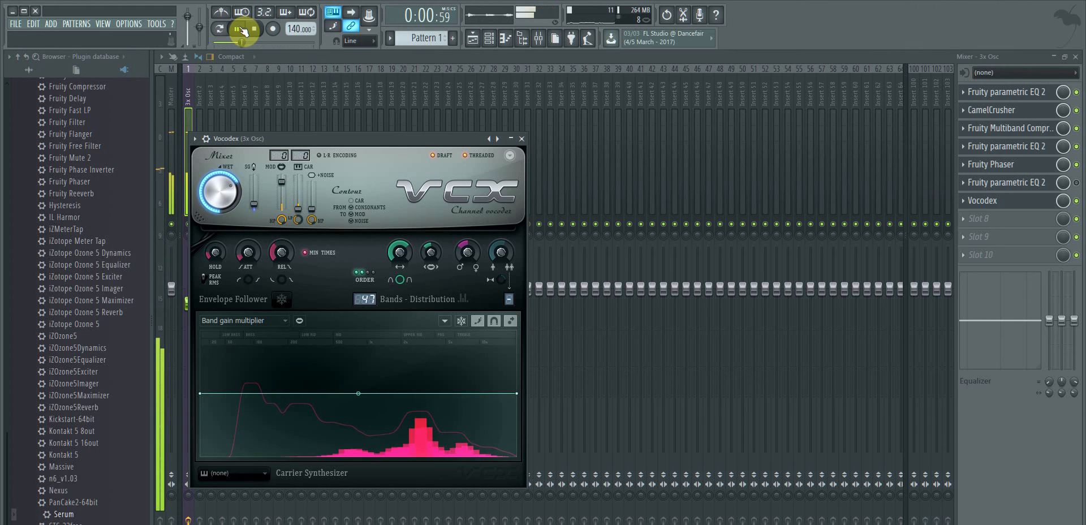
left_click(242, 29)
Look over the Vocodex modulator controls and its preset list without loading a preset.
left_click(501, 249)
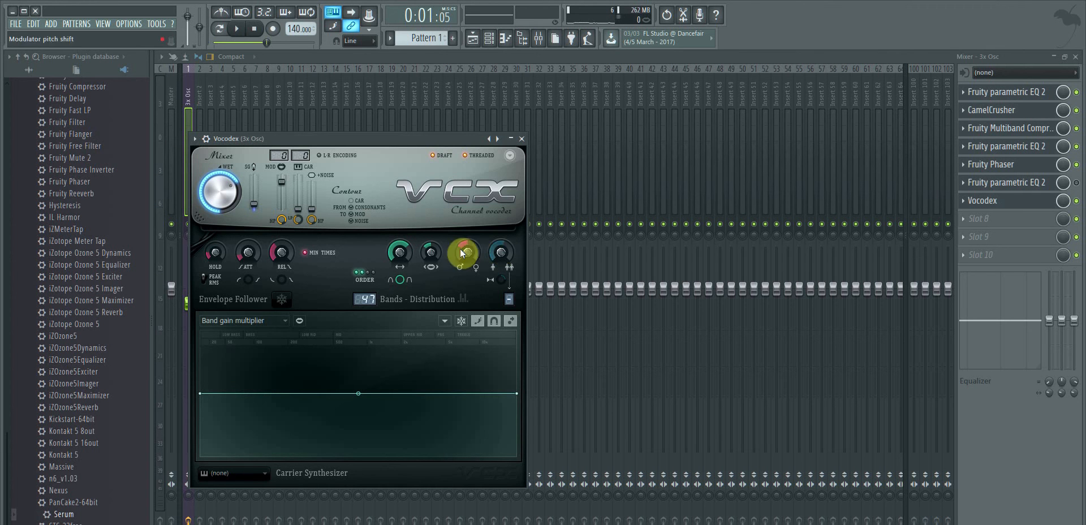
left_click(360, 261)
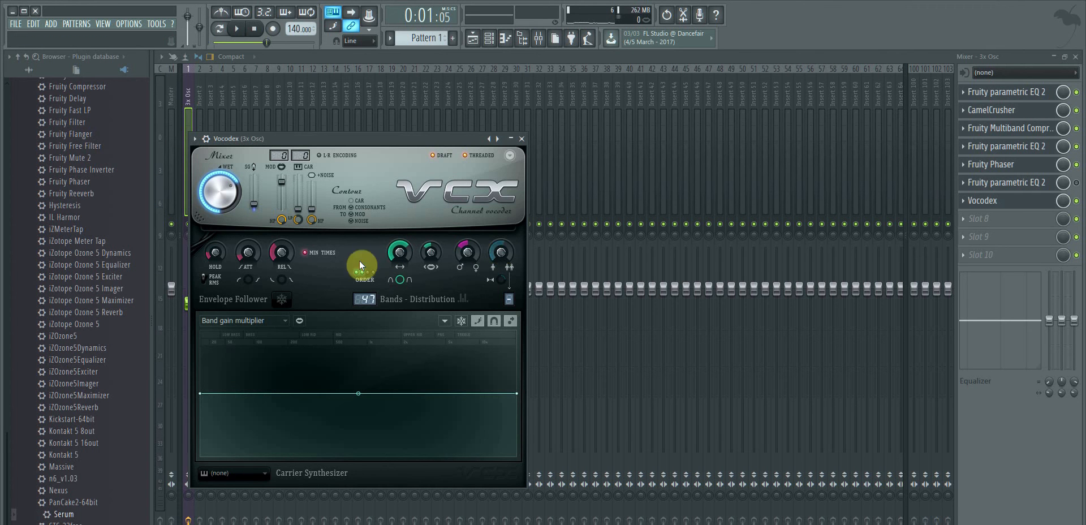
left_click(194, 139)
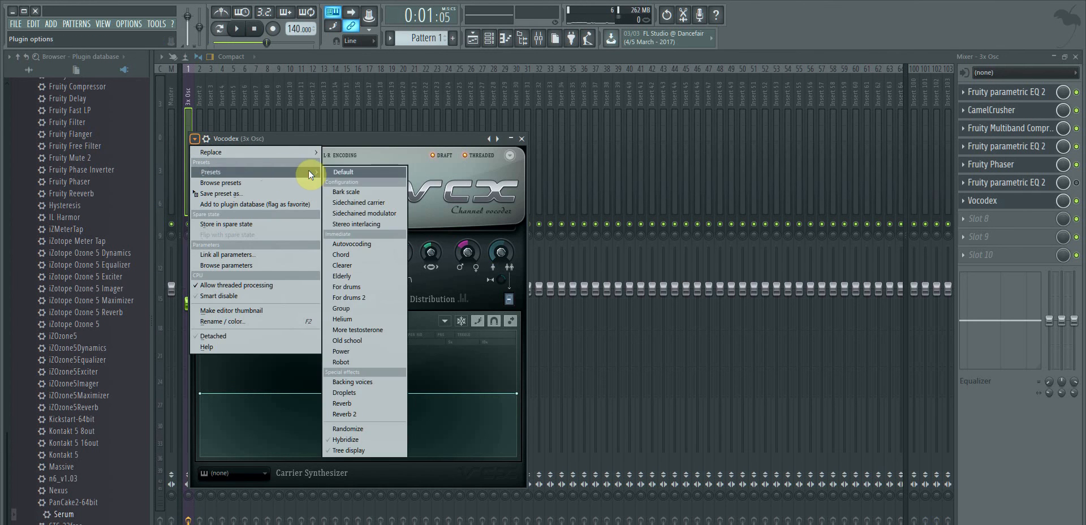
left_click(380, 145)
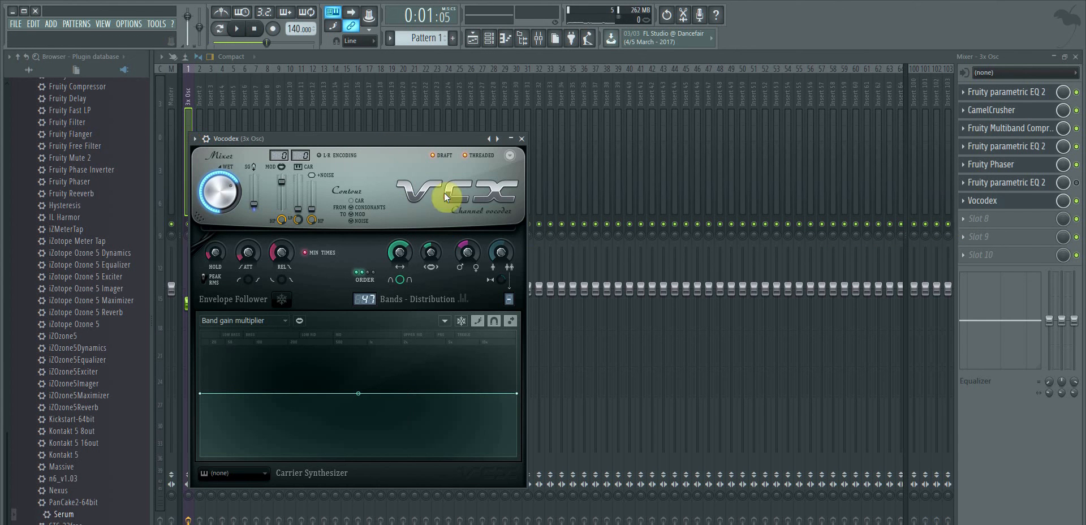
left_click(963, 221)
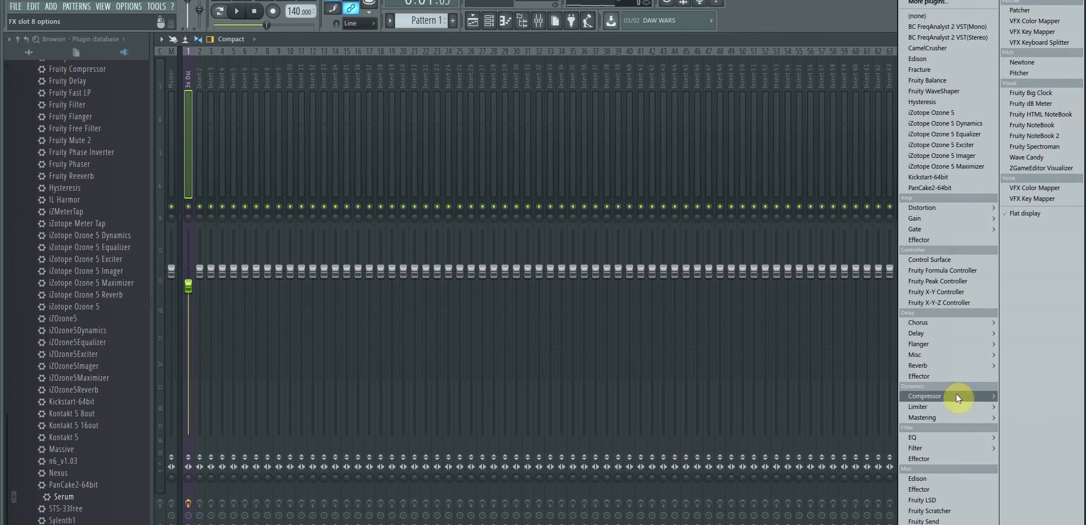
mouse_move(958, 419)
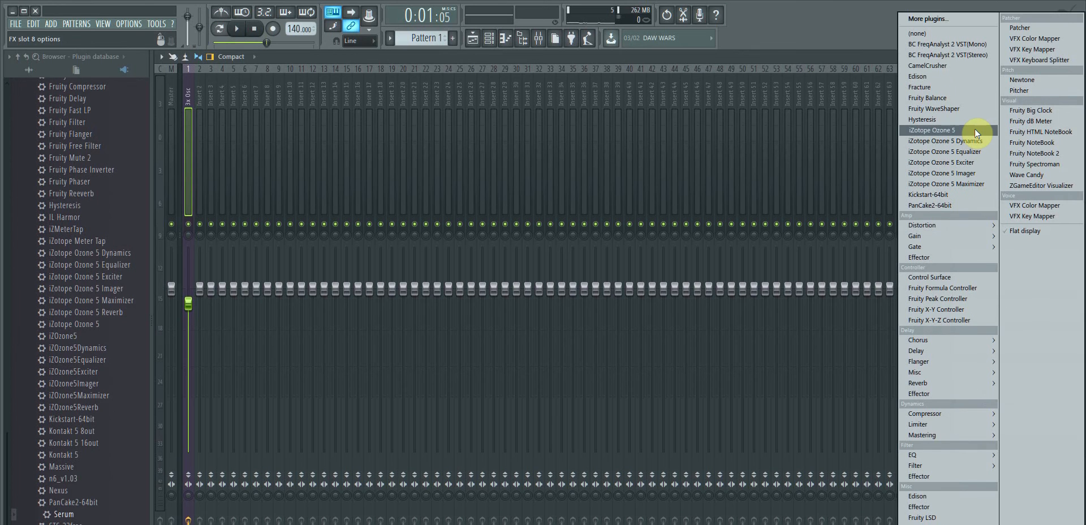
left_click(130, 29)
left_click(104, 25)
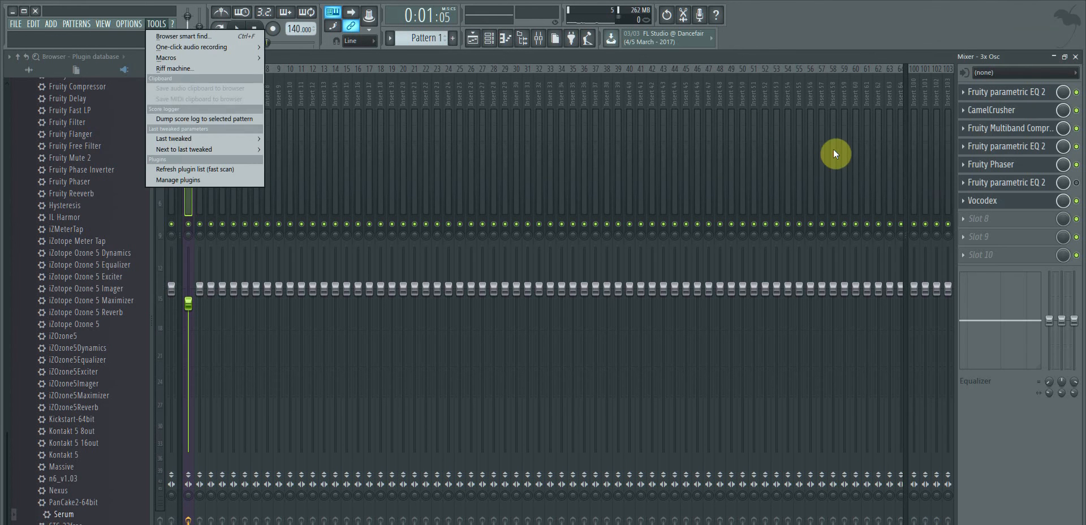
left_click(1041, 199)
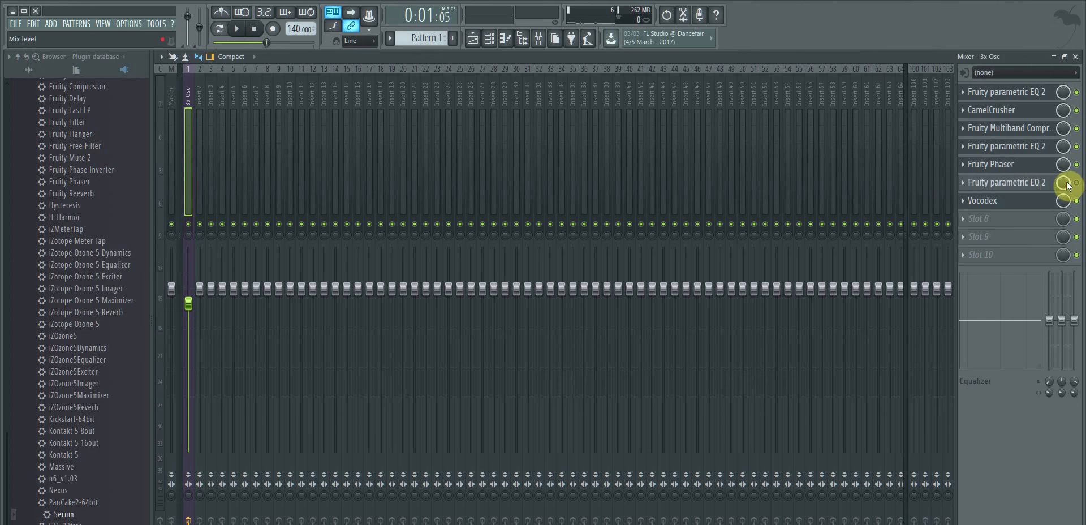
Show the playlist and play the automation clips from the start, stopping within the first bar.
left_click(103, 24)
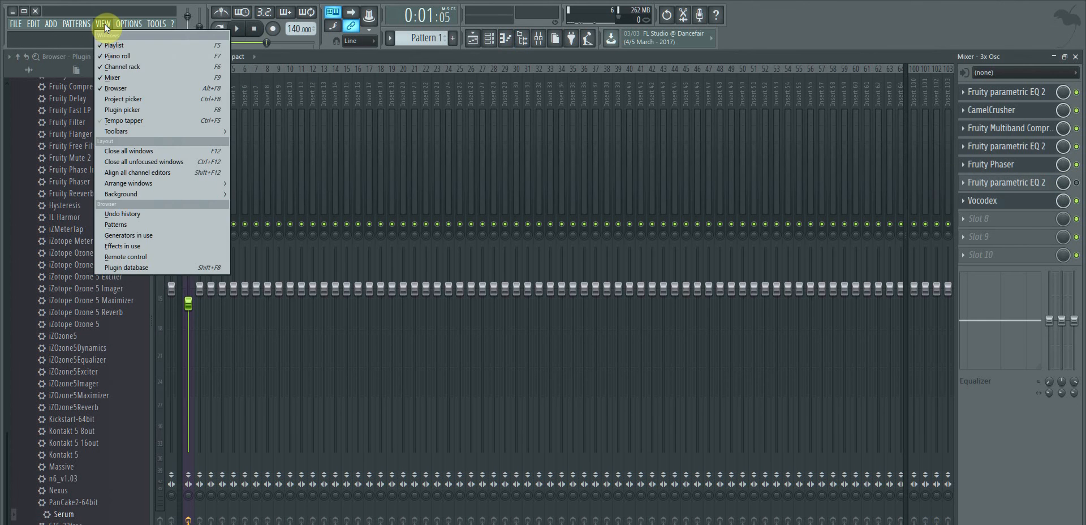
left_click(121, 45)
left_click(254, 29)
left_click(237, 29)
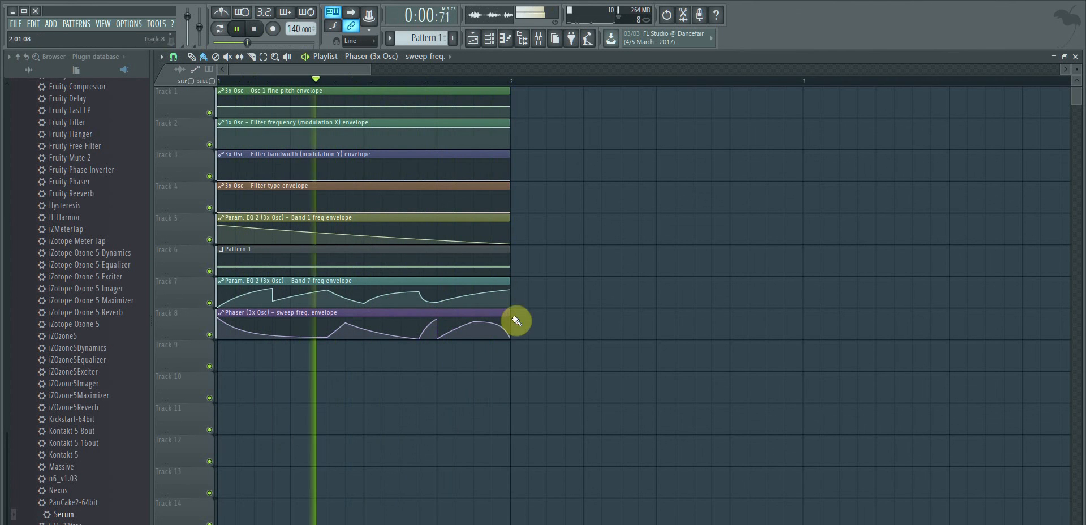
key("space")
Open CamelCrusher from the 3x Osc mixer track and switch its patch to British Clean during playback.
left_click(103, 24)
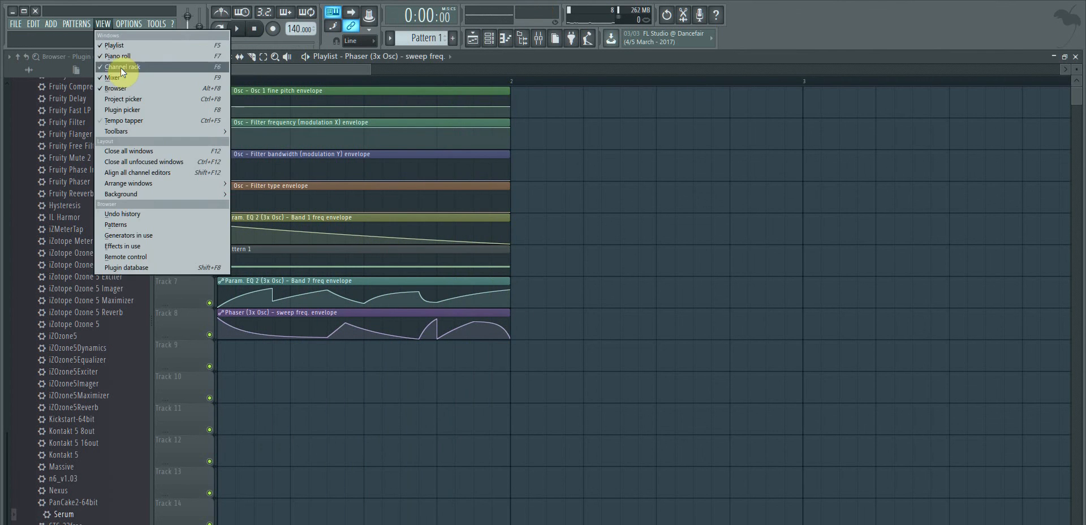
left_click(131, 81)
left_click(1035, 111)
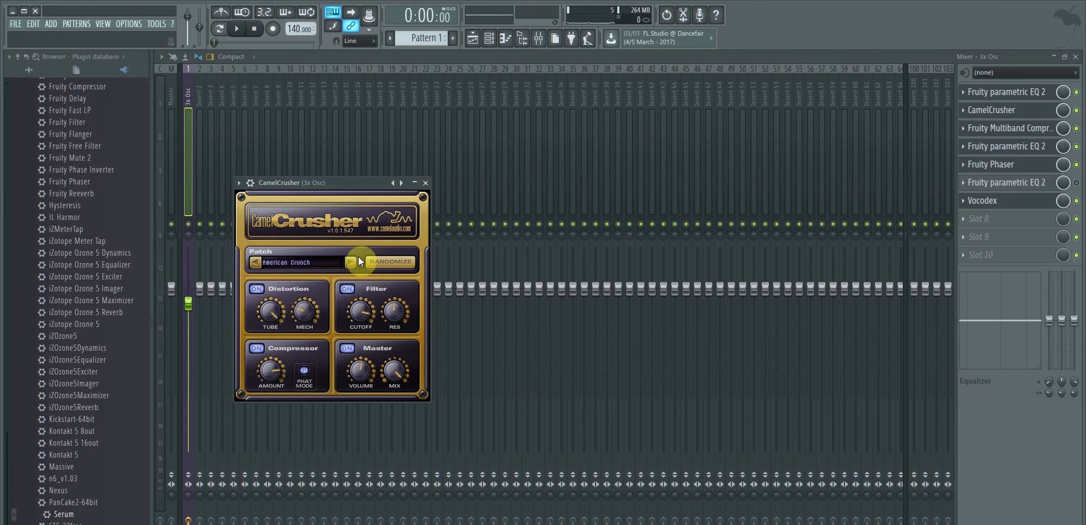
left_click(236, 29)
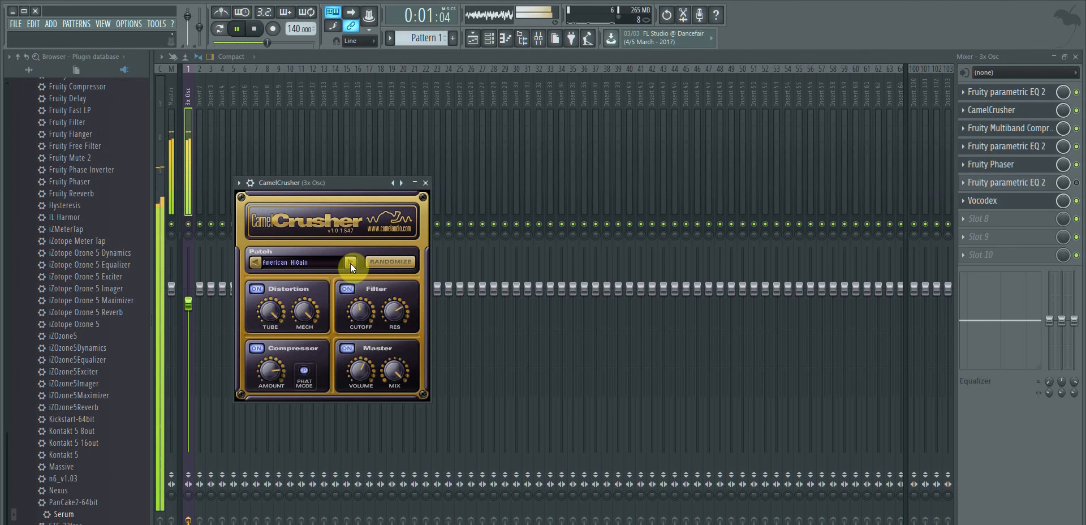
left_click(350, 262)
left_click(351, 263)
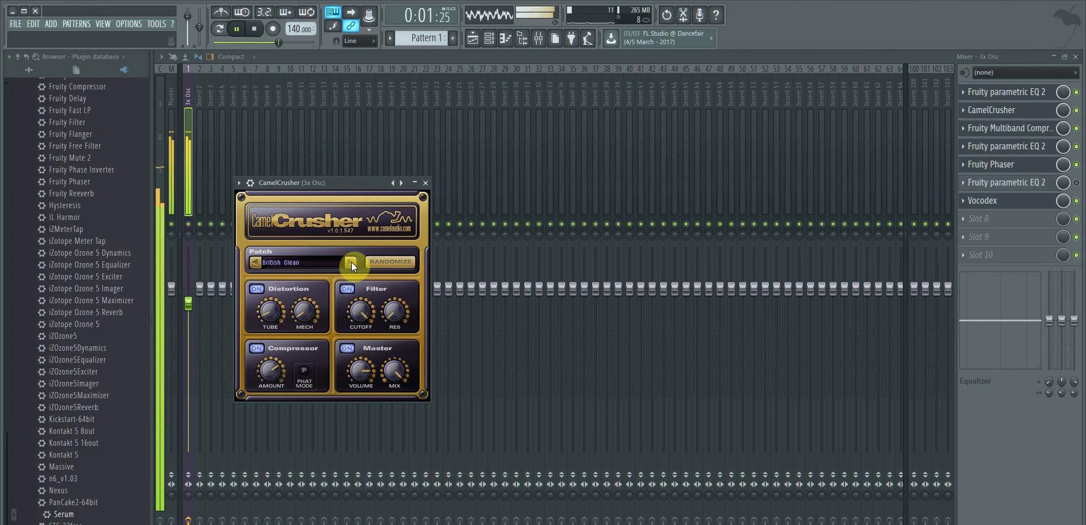
left_click(255, 263)
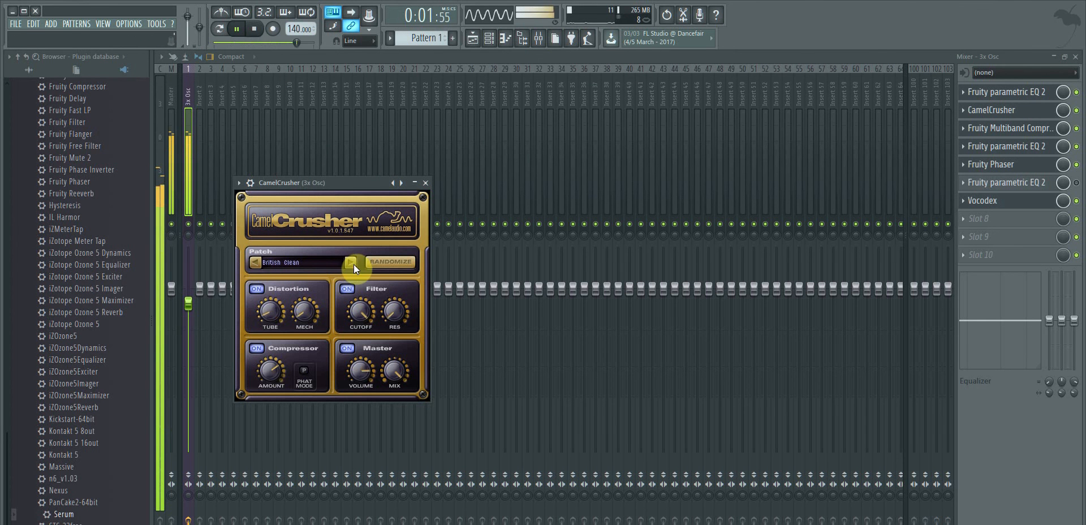
left_click(236, 28)
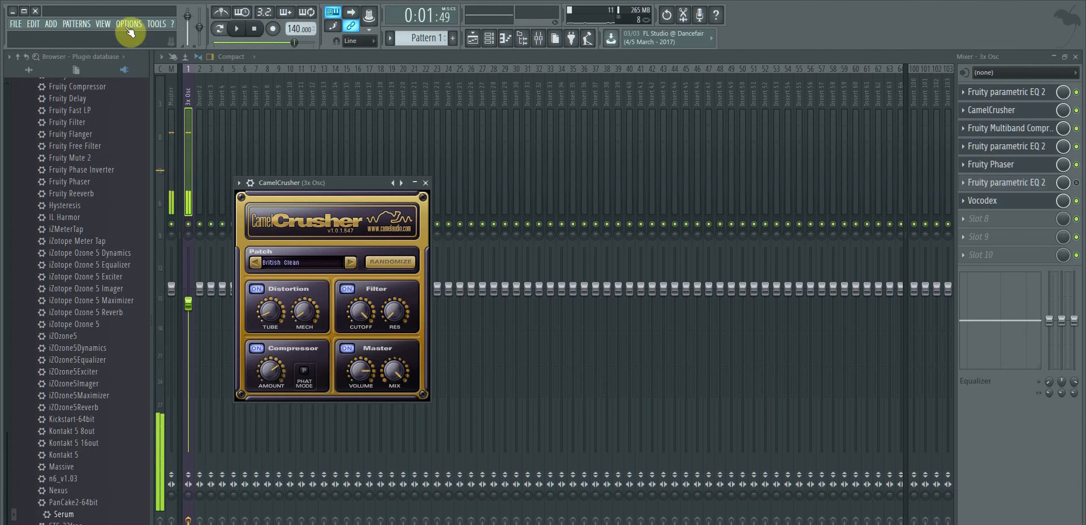
Return to the playlist and enlarge the automation clips horizontally for a closer view.
left_click(103, 23)
left_click(115, 45)
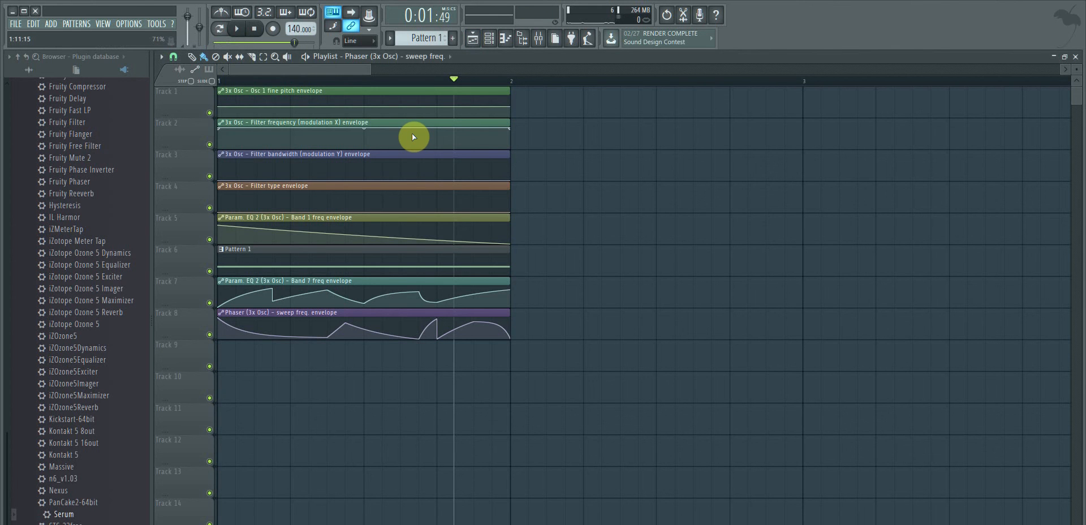
left_click(103, 24)
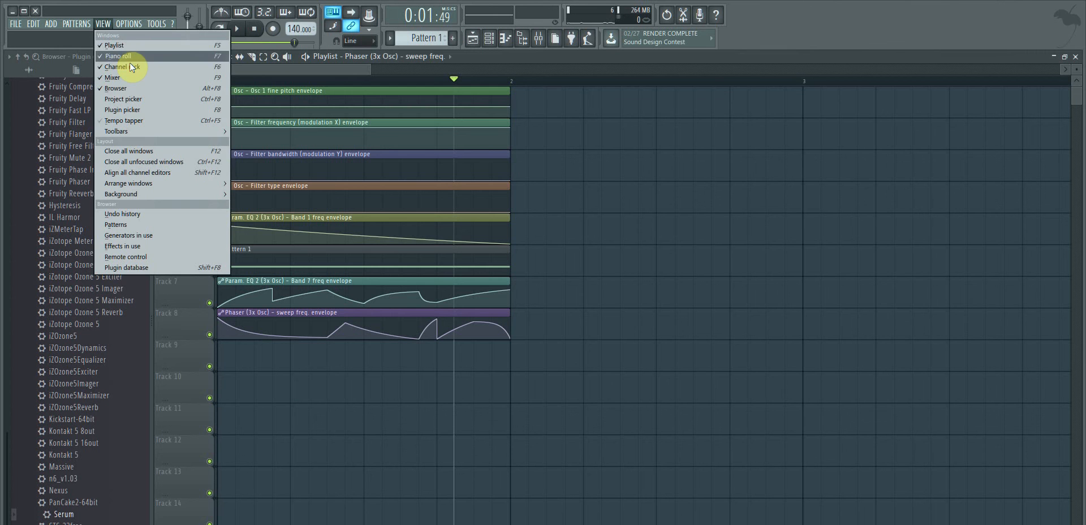
left_click(267, 74)
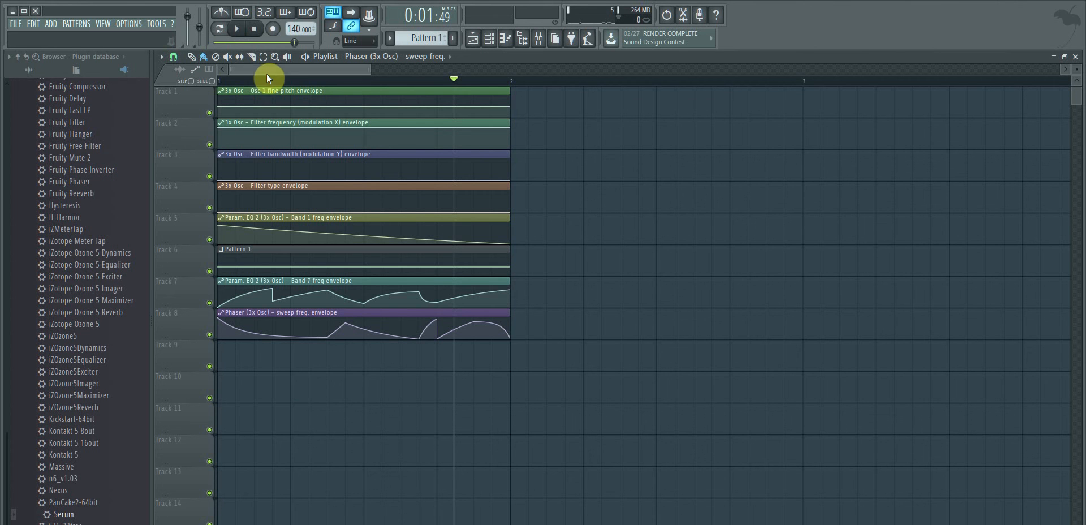
left_click_drag(370, 68, 305, 70)
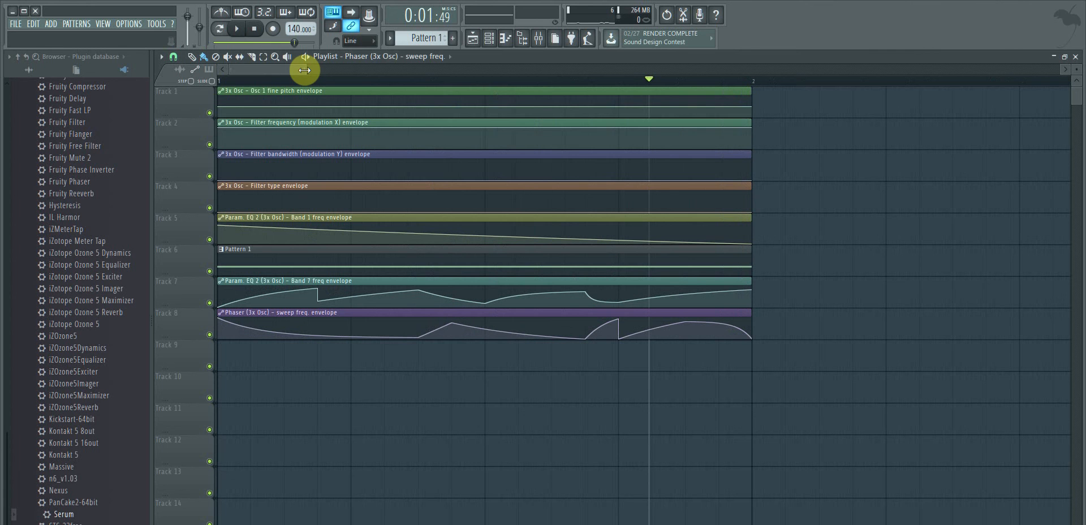
Open 3x Osc from the channel rack and review its oscillator settings, then its envelope and filter settings.
left_click(220, 81)
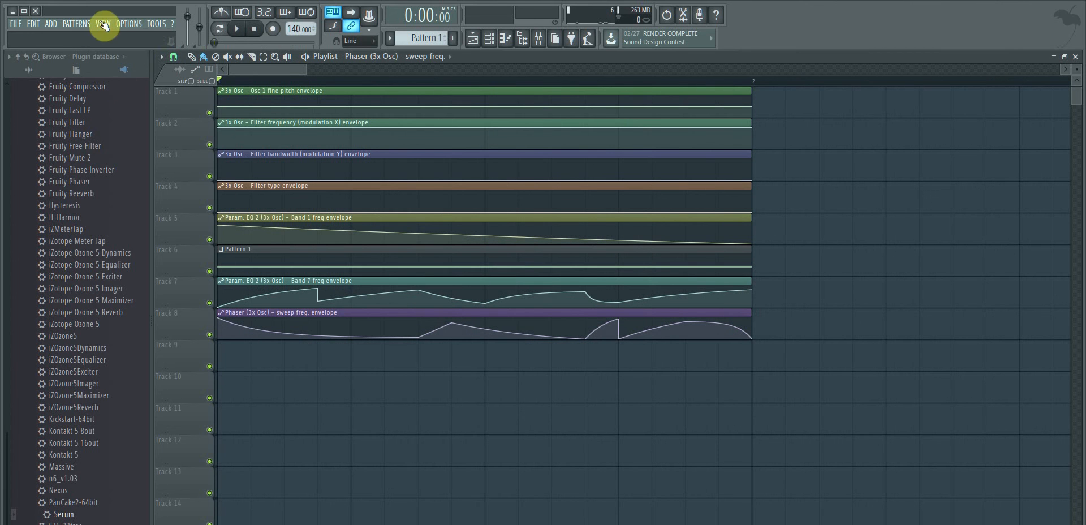
left_click(104, 23)
left_click(131, 66)
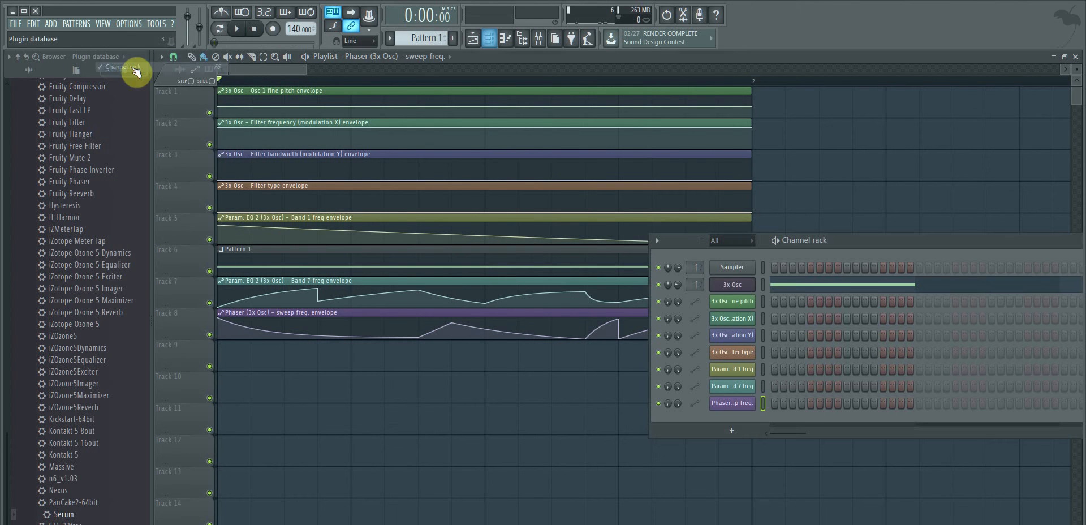
left_click(733, 285)
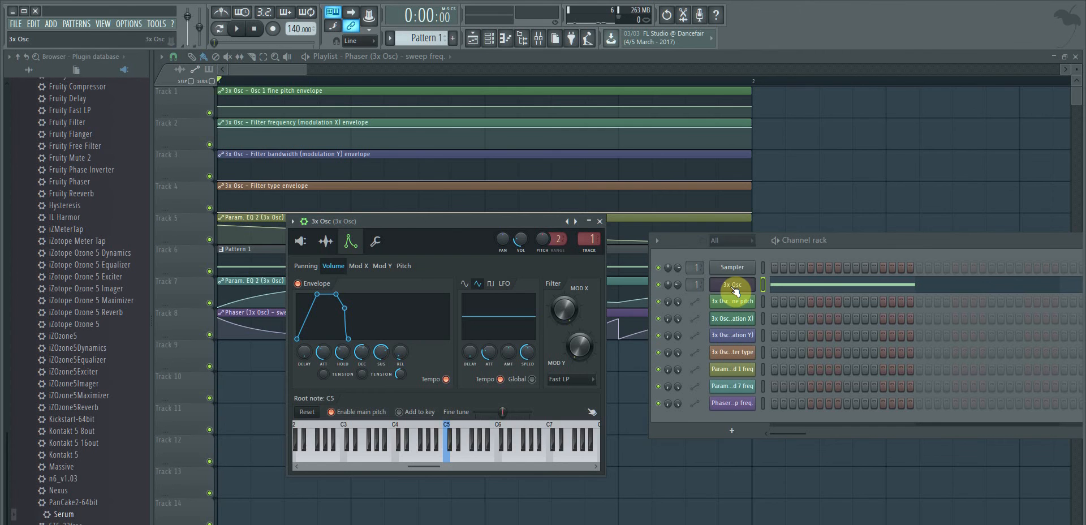
left_click(302, 242)
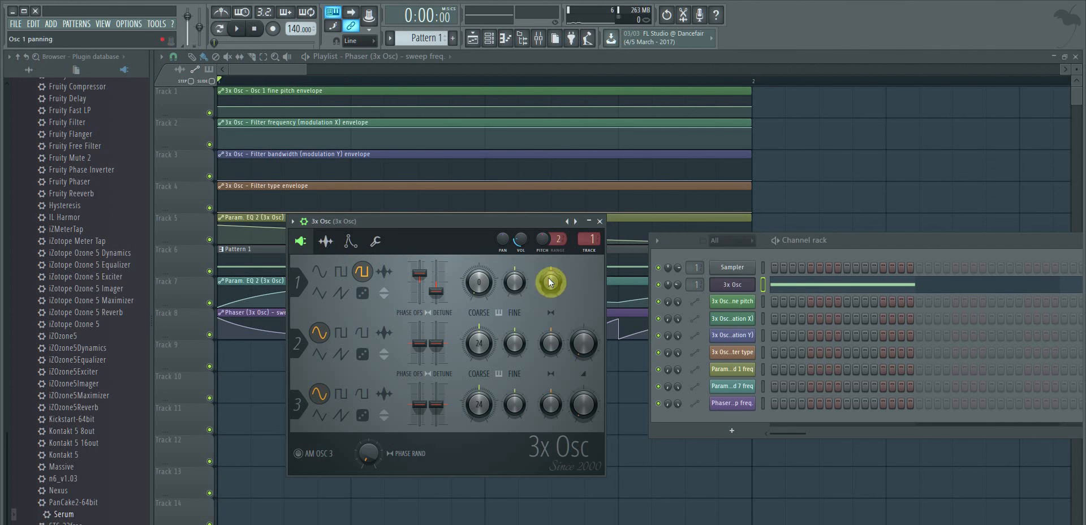
left_click(338, 244)
left_click(342, 246)
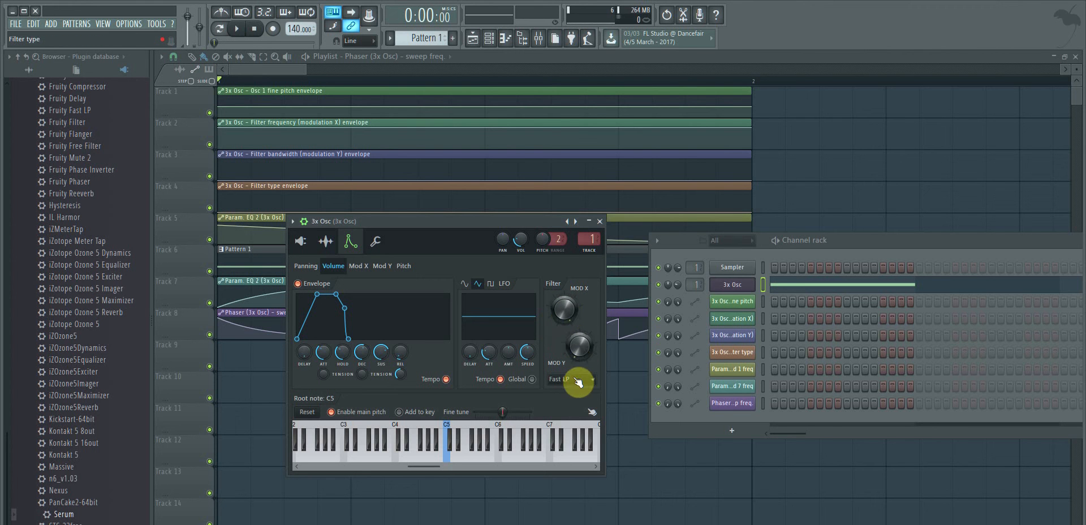
Play the sound briefly with the 3x Osc filter settings open, stop it, and return to the playlist.
right_click(529, 352)
left_click(529, 345)
left_click(237, 28)
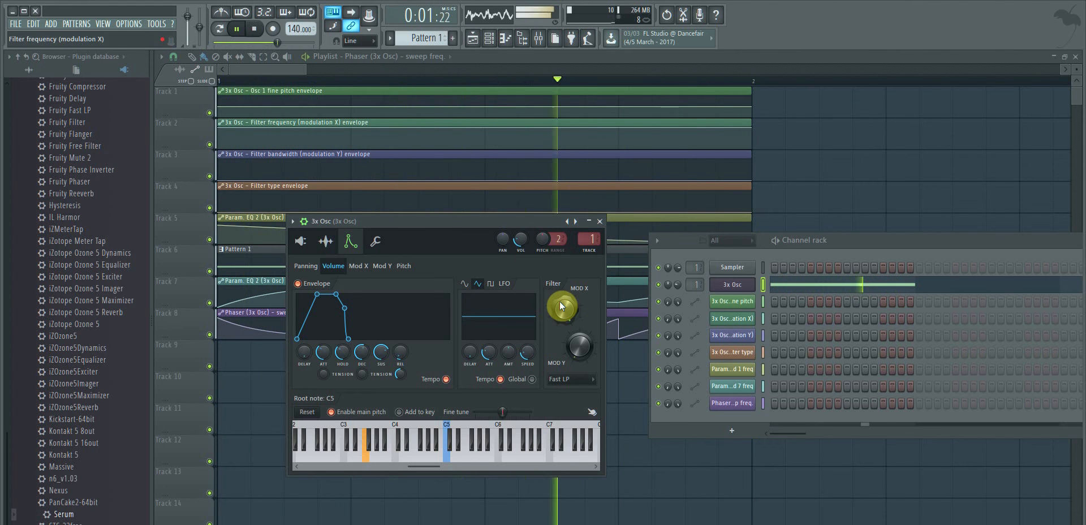
left_click(244, 32)
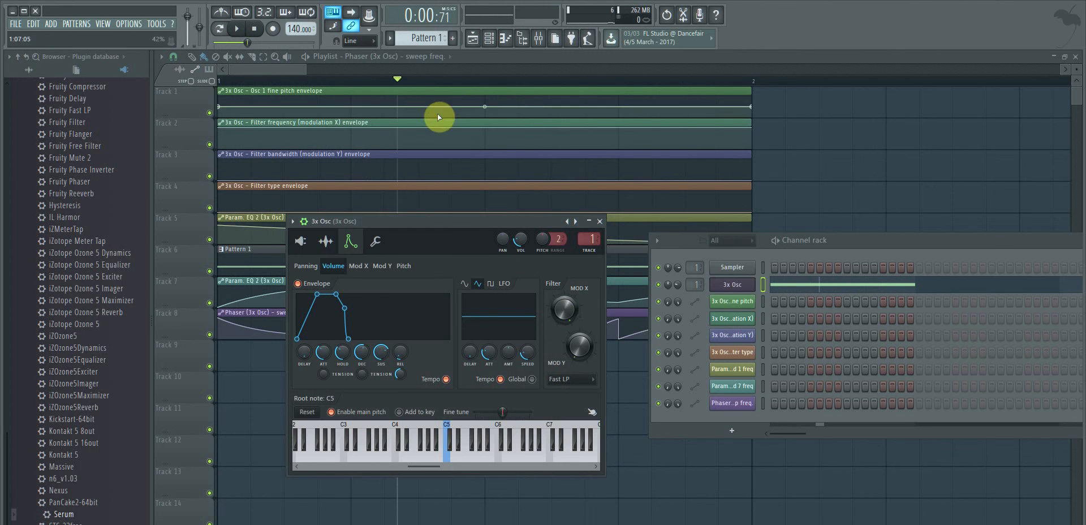
left_click(297, 68)
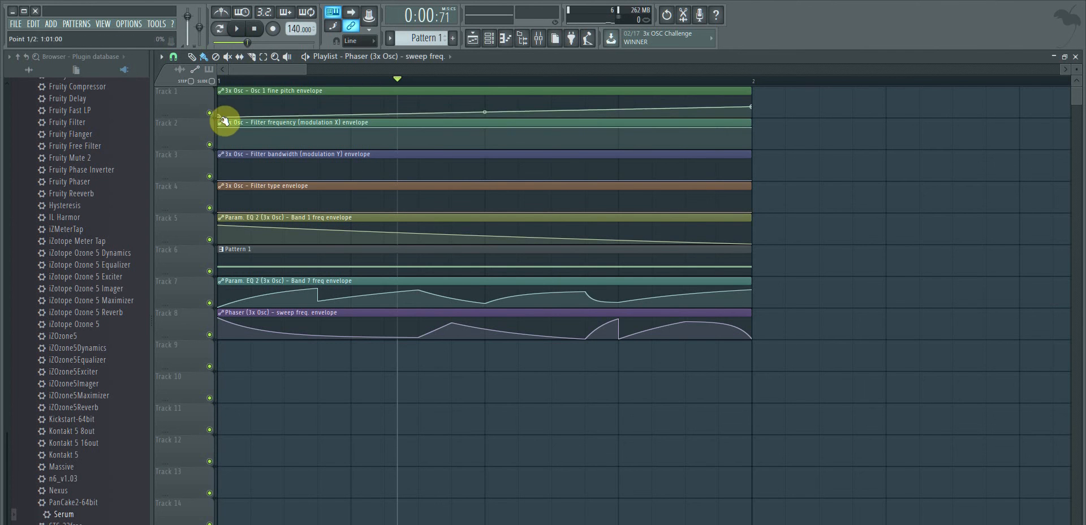
Shape the Osc 1 fine pitch envelope to rise from the start to a peak at 1:05:00 with a sharp drop there.
right_click(358, 104)
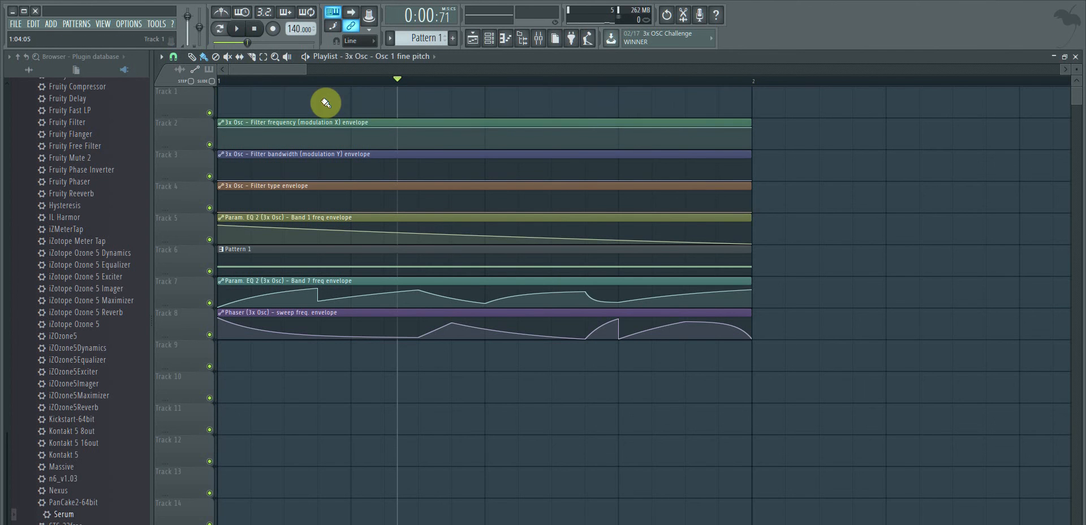
key("ctrl+z")
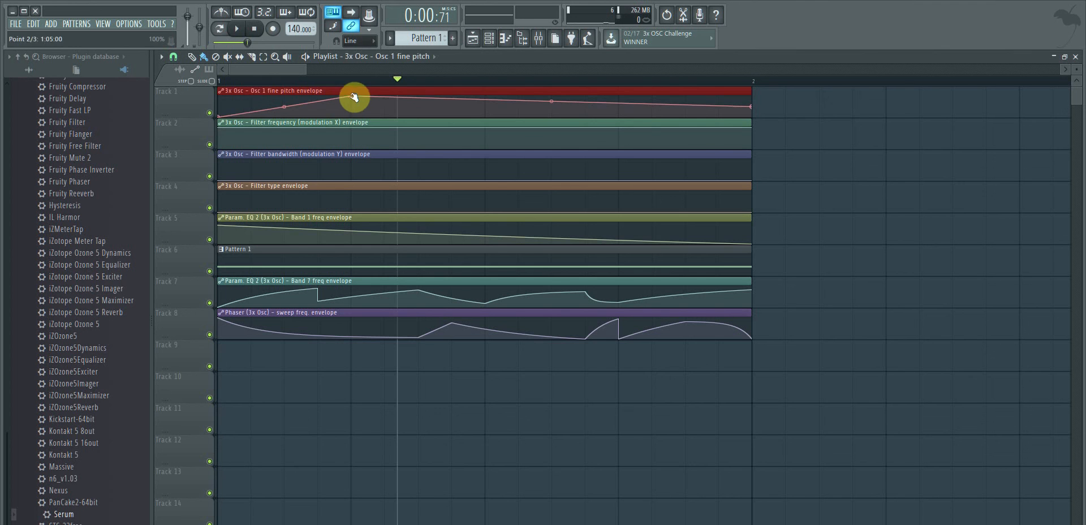
left_click_drag(354, 98, 344, 130)
right_click(381, 106)
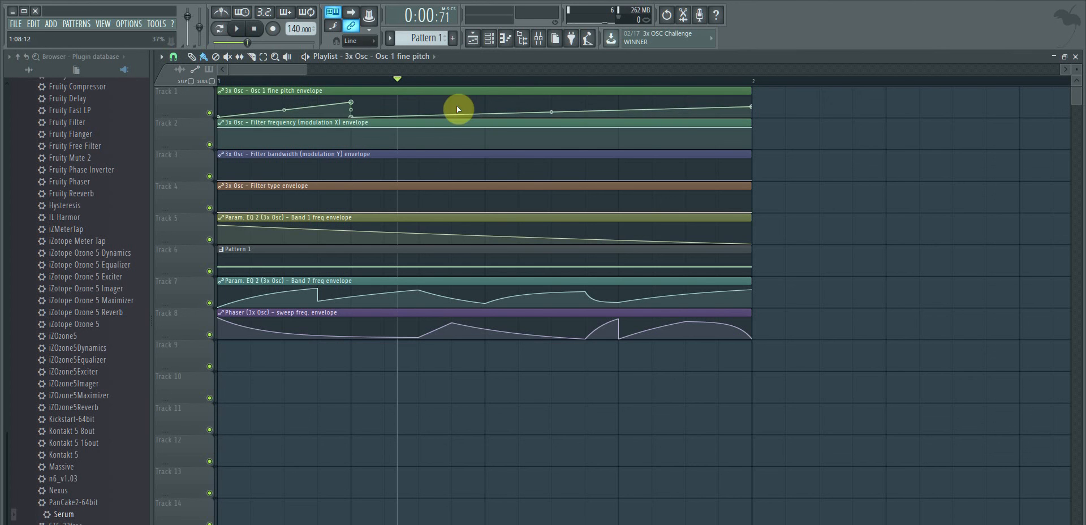
key("space")
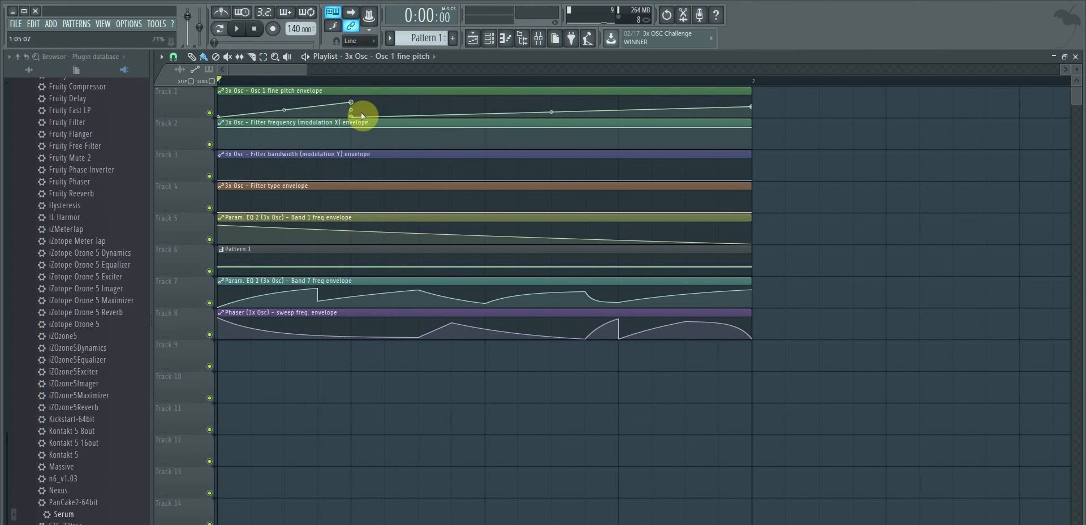
Add fine pitch envelope points for a gentle rise to 1:09:00 and a dip at 1:13:00, auditioning the result.
right_click(441, 101)
left_click_drag(440, 101, 484, 106)
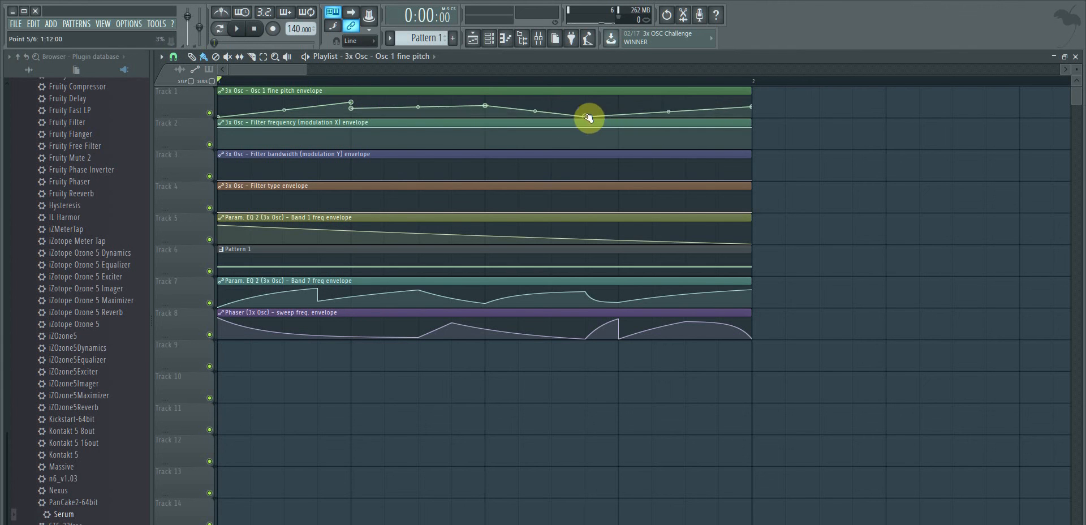
key("space")
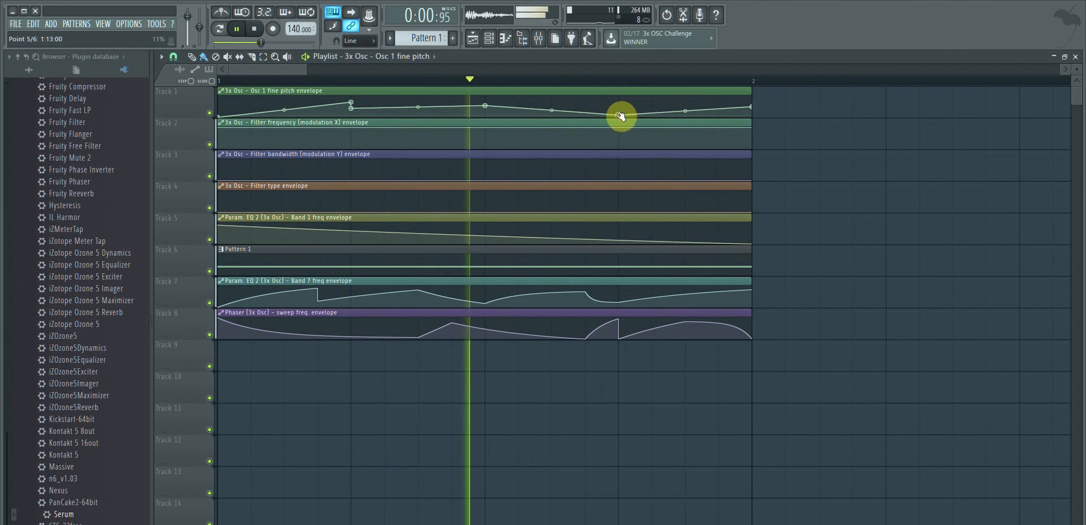
key("space")
Shape the filter frequency envelope to climb from its minimum at the start to its maximum at 1:05:00, auditioning it.
right_click(257, 139)
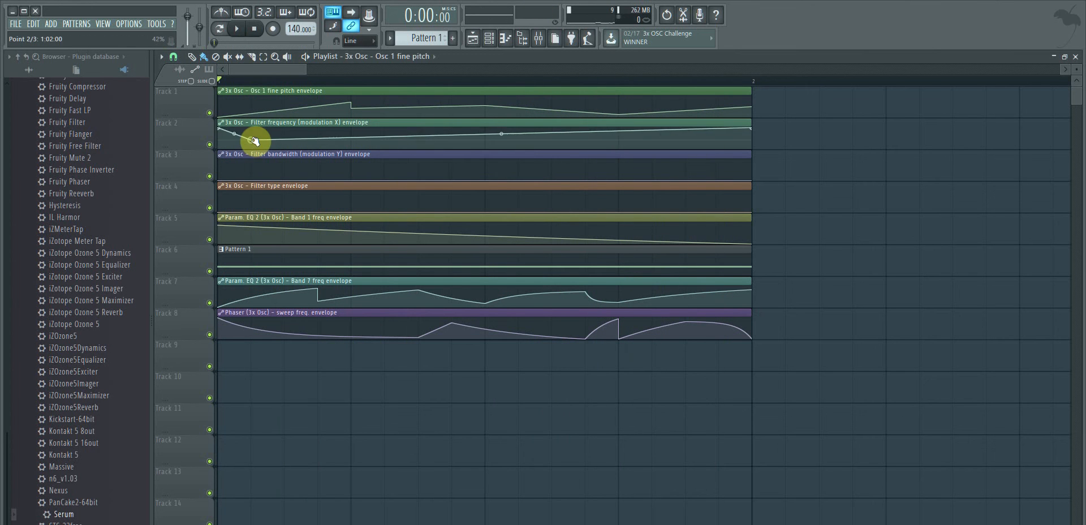
left_click_drag(257, 140, 360, 167)
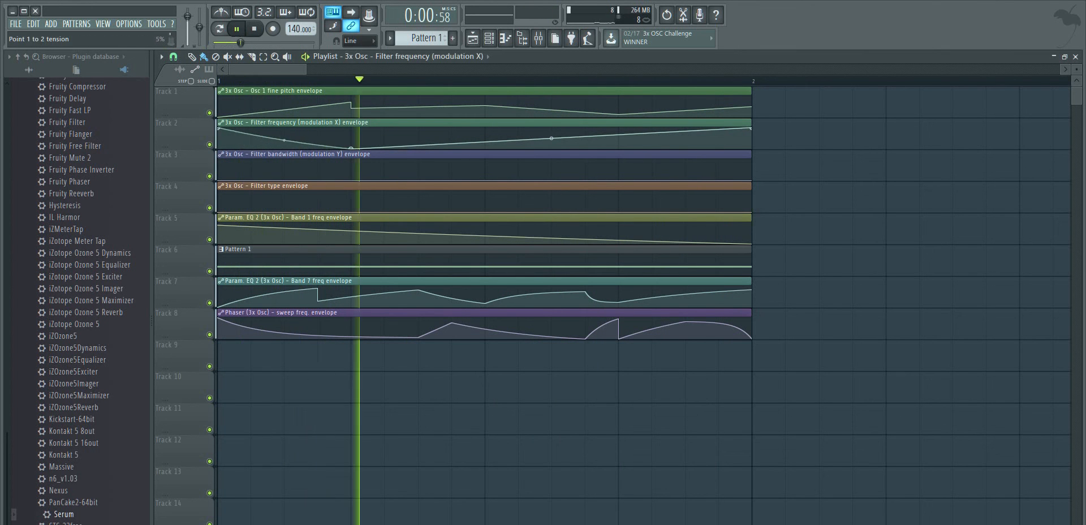
key("space")
left_click_drag(225, 132, 221, 148)
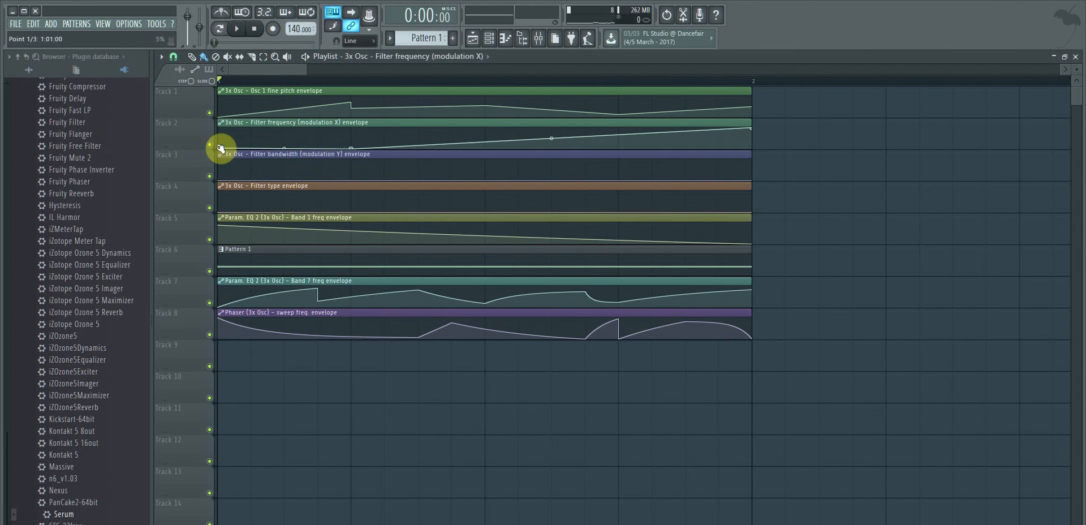
left_click_drag(355, 148, 356, 125)
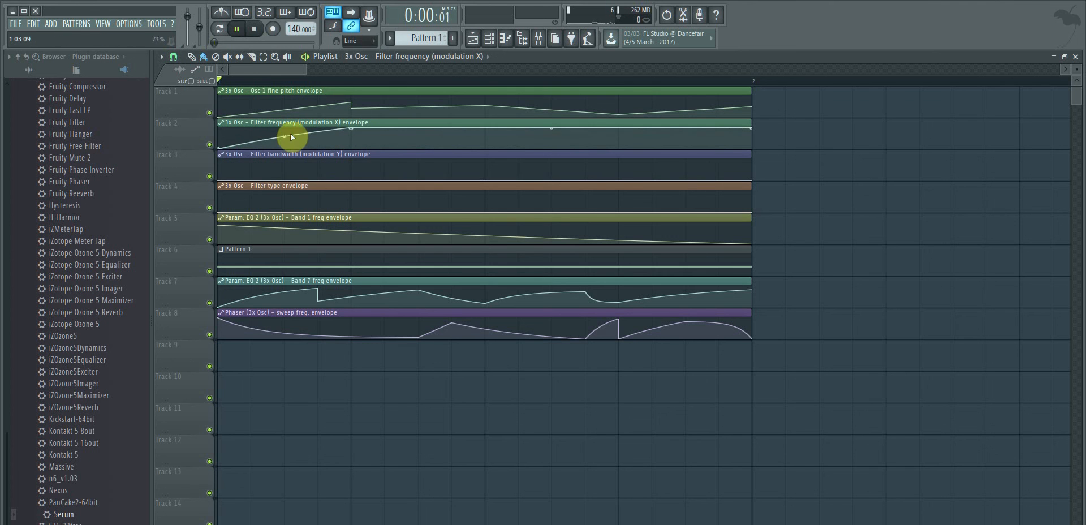
left_click_drag(285, 136, 284, 140)
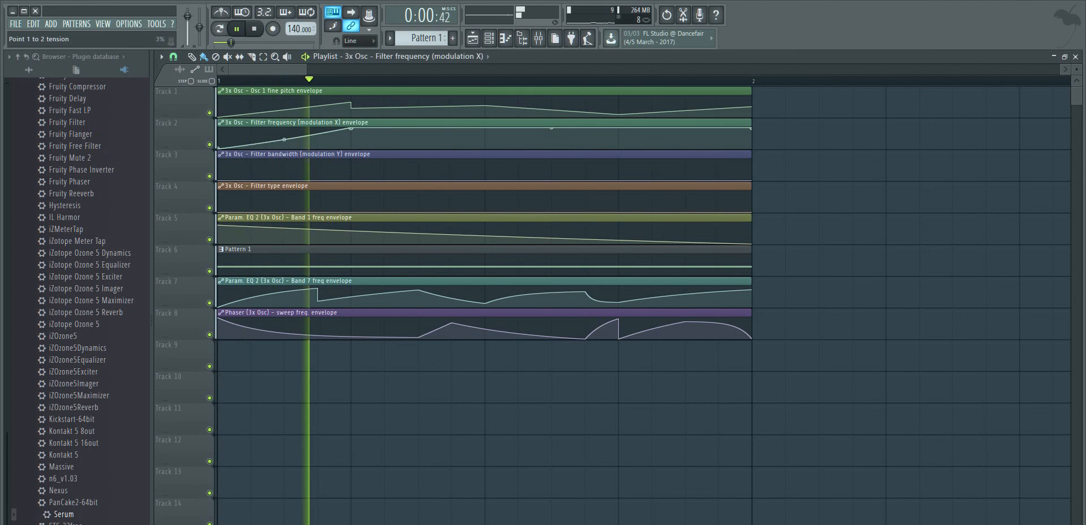
key("space")
Add a filter frequency point at 1:09:00 and settle it around mid-height while auditioning the curve.
right_click(484, 148)
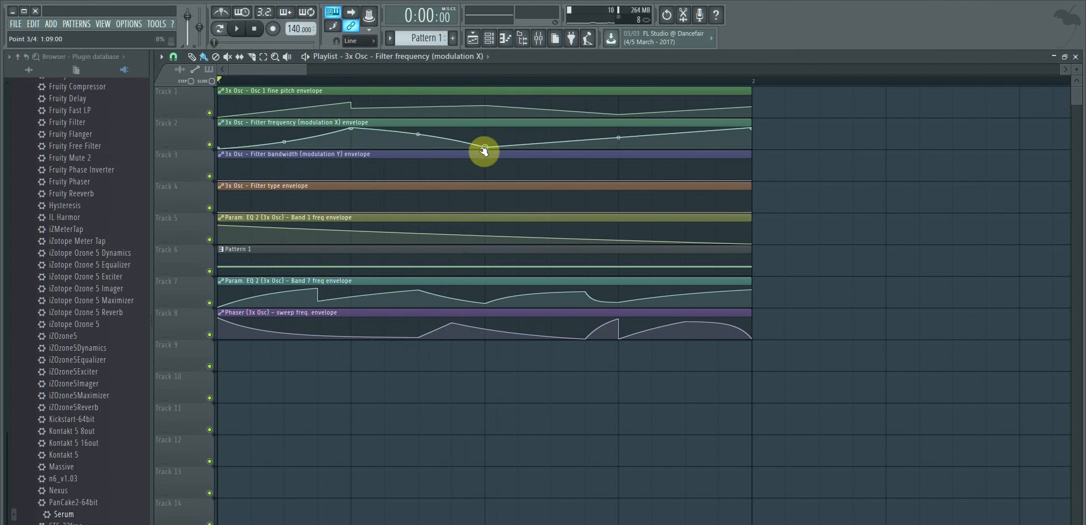
key("space")
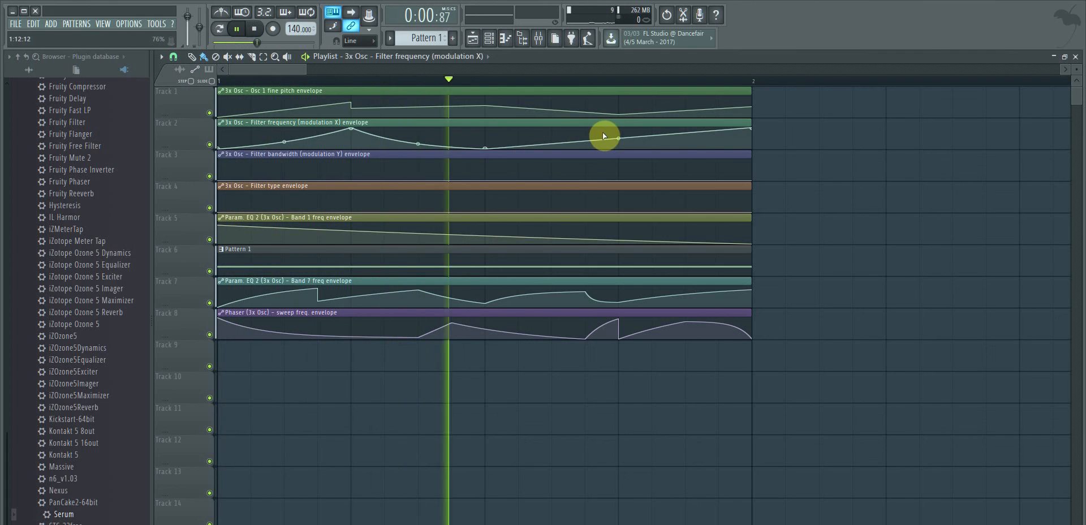
key("space")
key("space")
left_click_drag(485, 149, 486, 138)
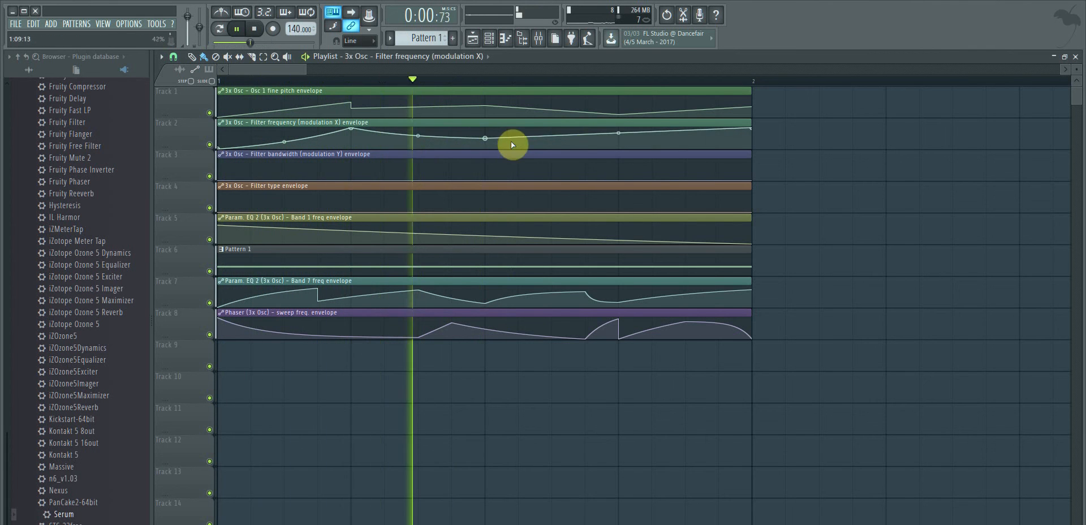
Add filter frequency points at 1:12:00, 1:14:00 and 1:15:00, levelling the first two and leaving a dip at the third.
right_click(593, 145)
right_click(643, 129)
right_click(686, 143)
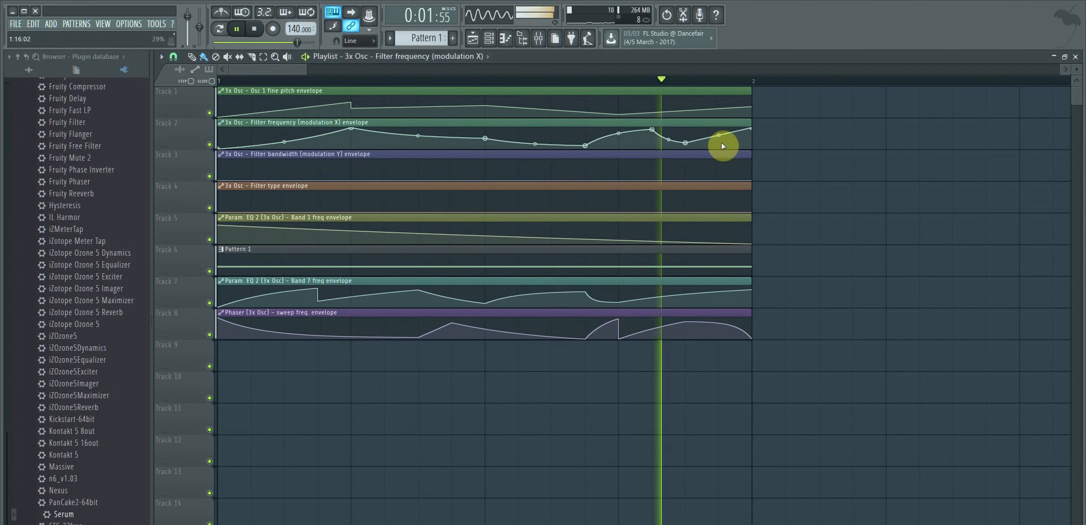
left_click_drag(652, 130, 652, 135)
left_click_drag(585, 145, 586, 134)
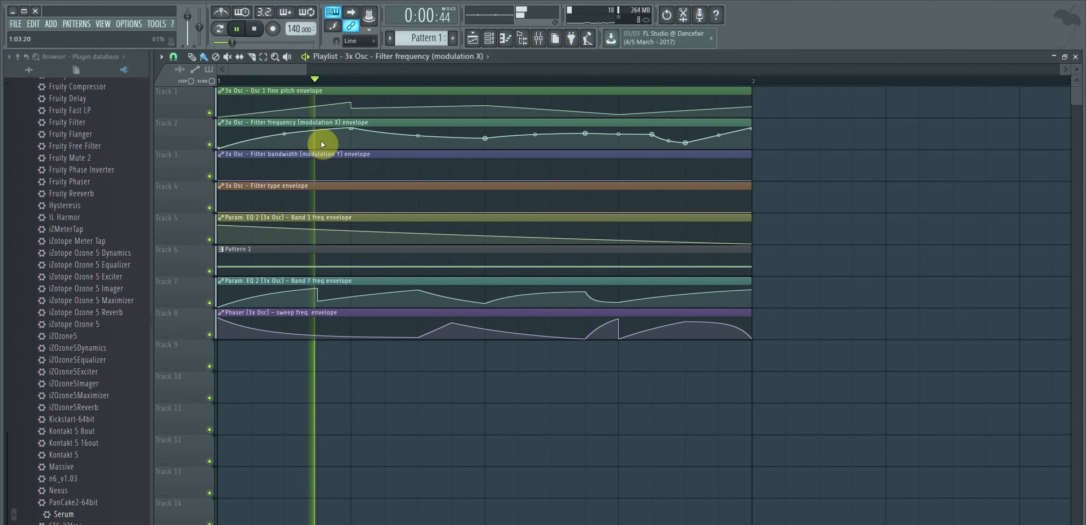
Add filter bandwidth envelope points at 1:04:00, 1:07:00, 1:09:00, 1:11:00 and 1:15:00, curve the final fall, and stop playback.
right_click(325, 170)
right_click(426, 170)
right_click(494, 177)
right_click(560, 169)
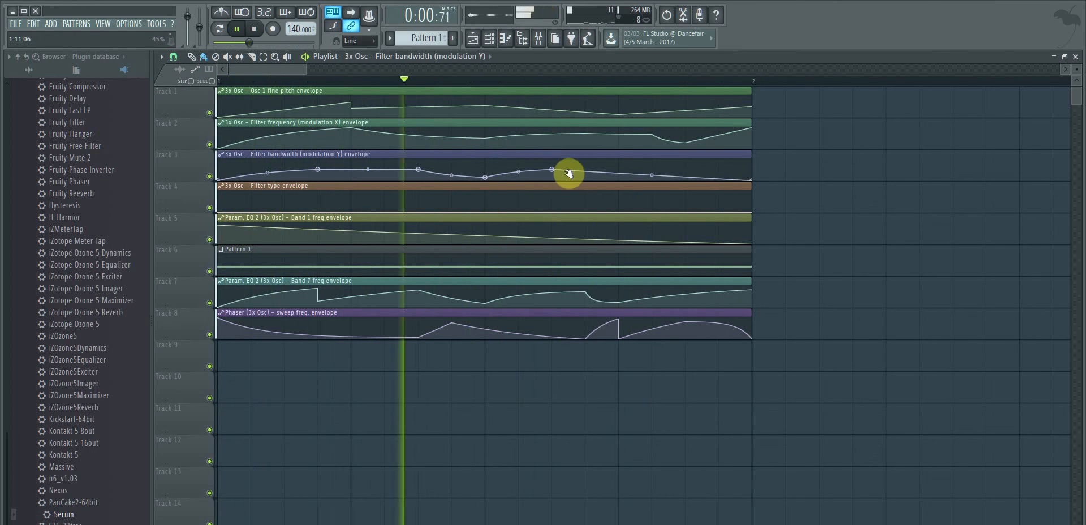
right_click(619, 169)
right_click(685, 168)
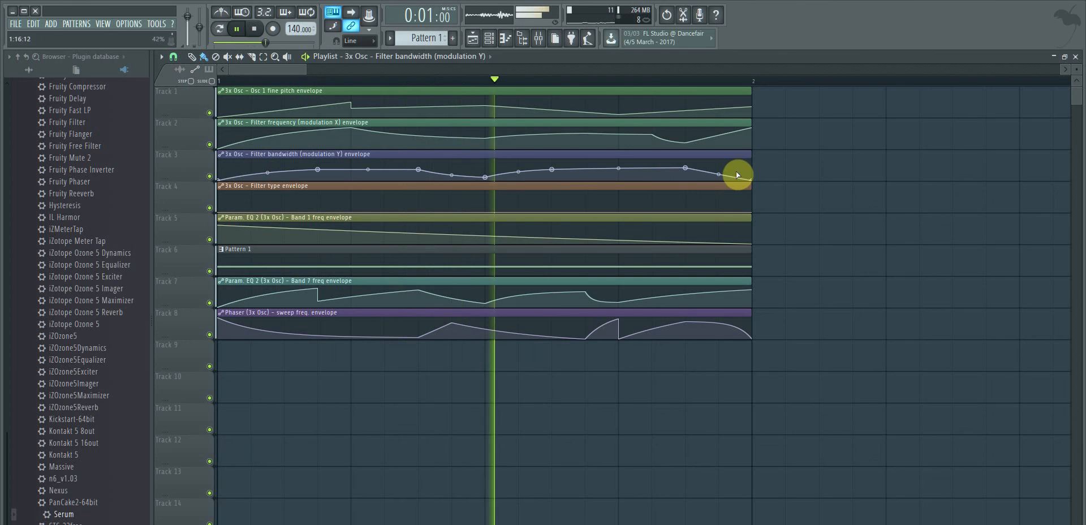
left_click_drag(719, 174, 719, 167)
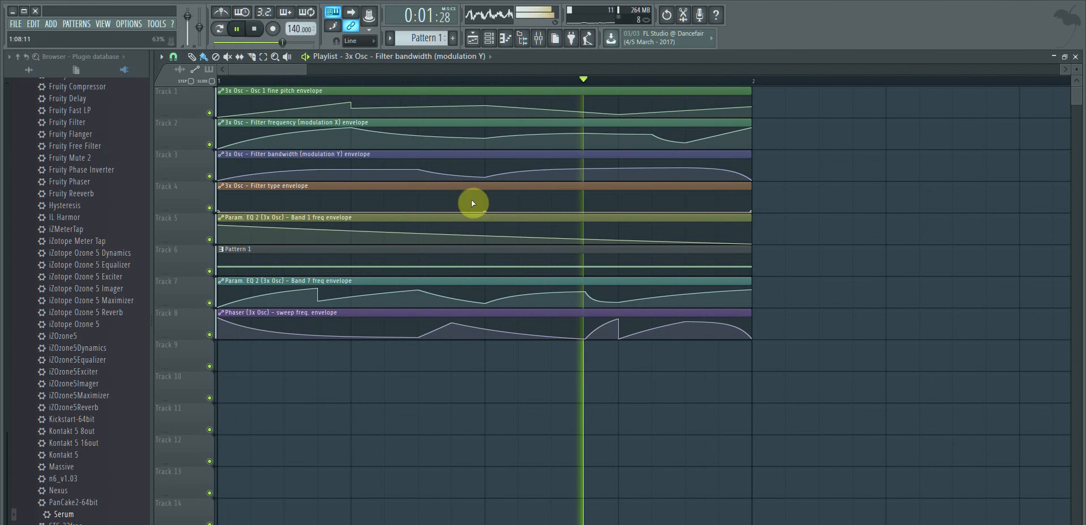
key("space")
Make the filter type envelope a straight ramp from its minimum to its maximum across the bar and audition it.
right_click(351, 204)
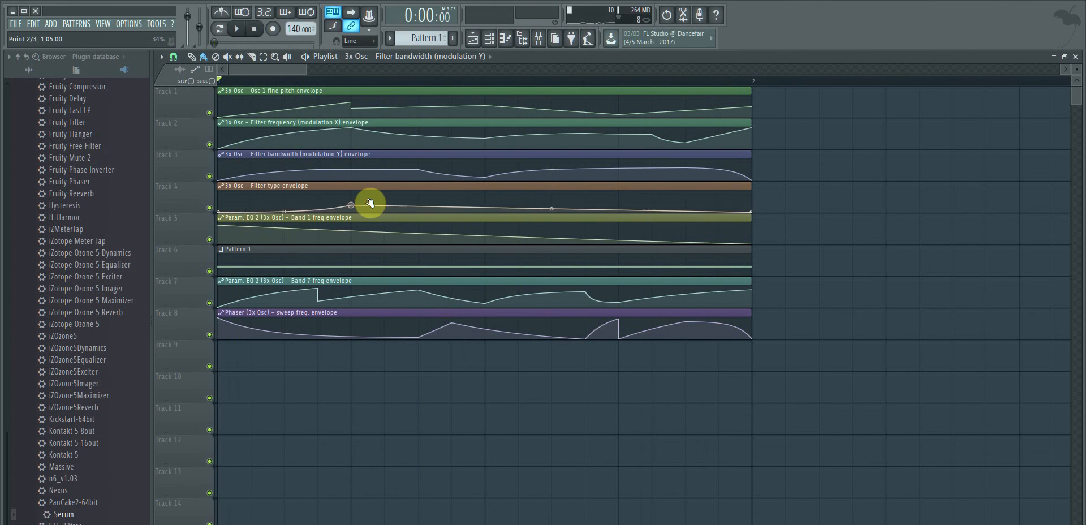
left_click_drag(370, 202, 819, 159)
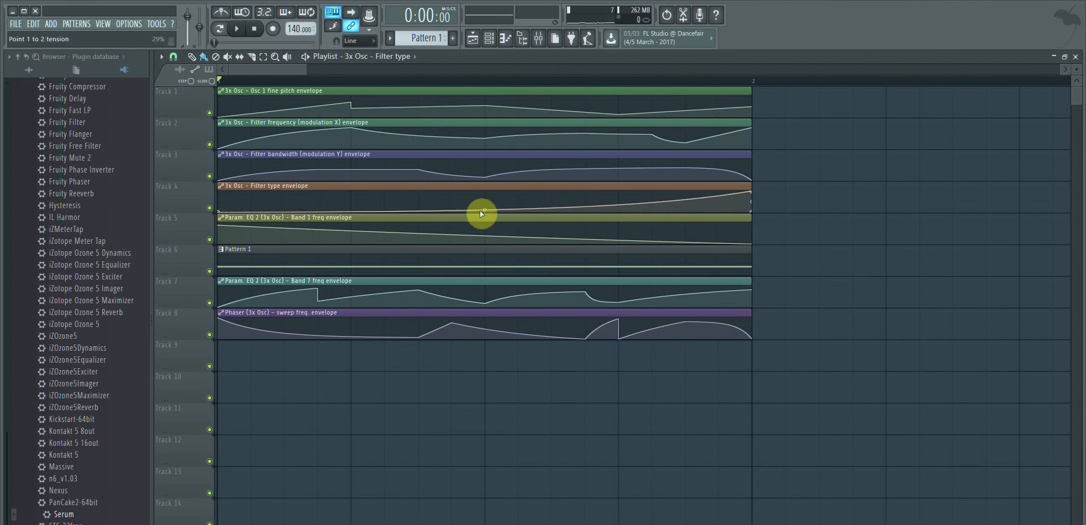
left_click_drag(484, 210, 485, 199)
key("space")
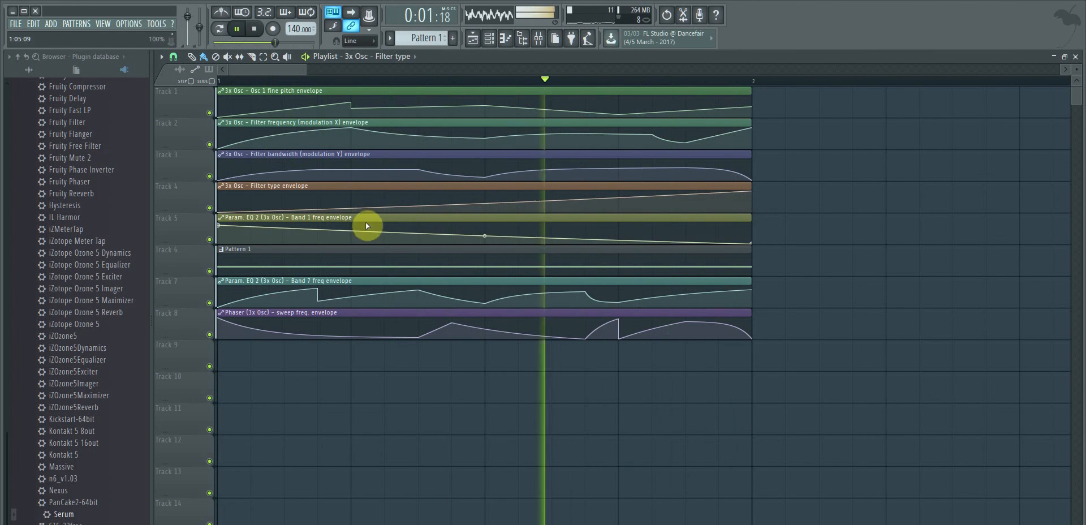
key("space")
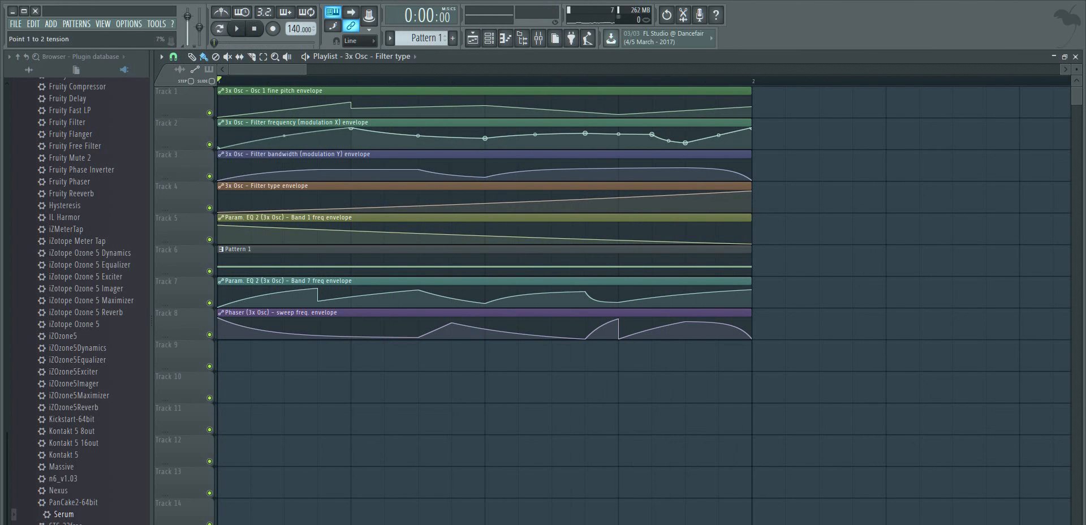
Lower the filter frequency point at 1:05:00 and raise the start point to roughly the same mid level, auditioning each change.
left_click_drag(353, 129, 351, 135)
key("space")
key("space")
left_click_drag(221, 149, 224, 135)
key("space")
key("space")
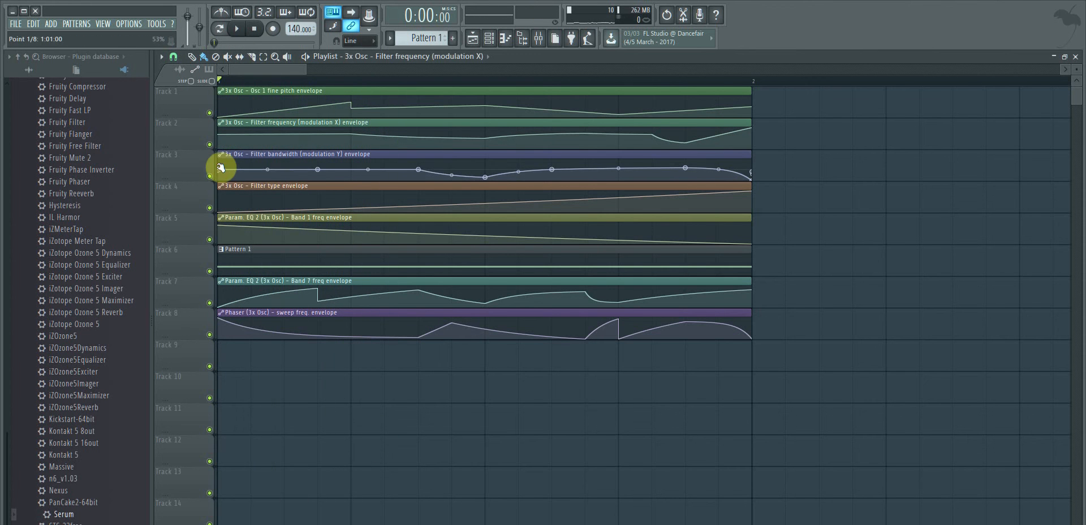
Raise the start of the filter bandwidth envelope and move its second point lower at 1:05:00 during playback.
left_click_drag(220, 168, 221, 163)
key("space")
left_click_drag(319, 170, 347, 174)
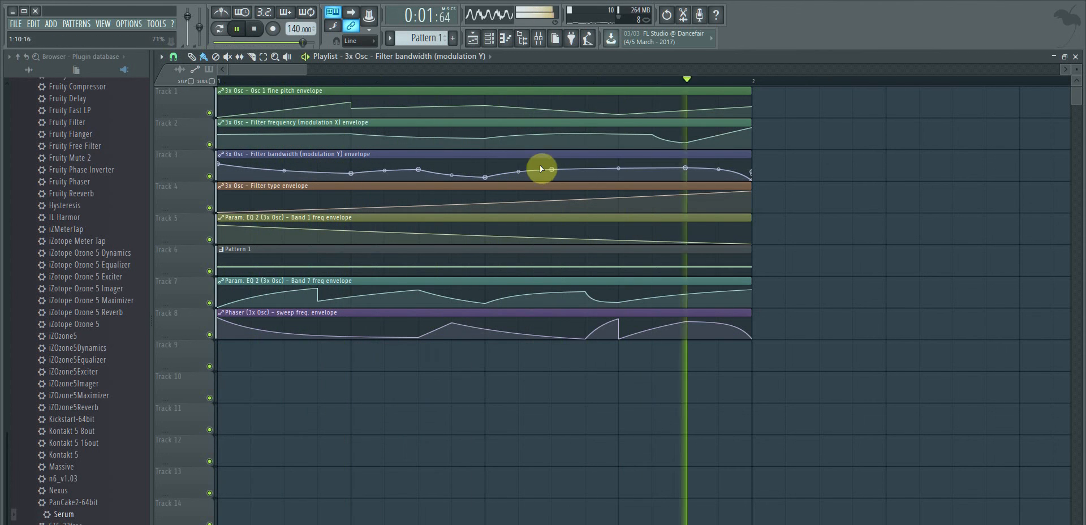
Move a filter frequency envelope point to 1:12:00 and add alternating peaks and dips at 1:11:00, 1:10:00, 1:08:00 and 1:07:00.
left_click_drag(651, 135, 581, 138)
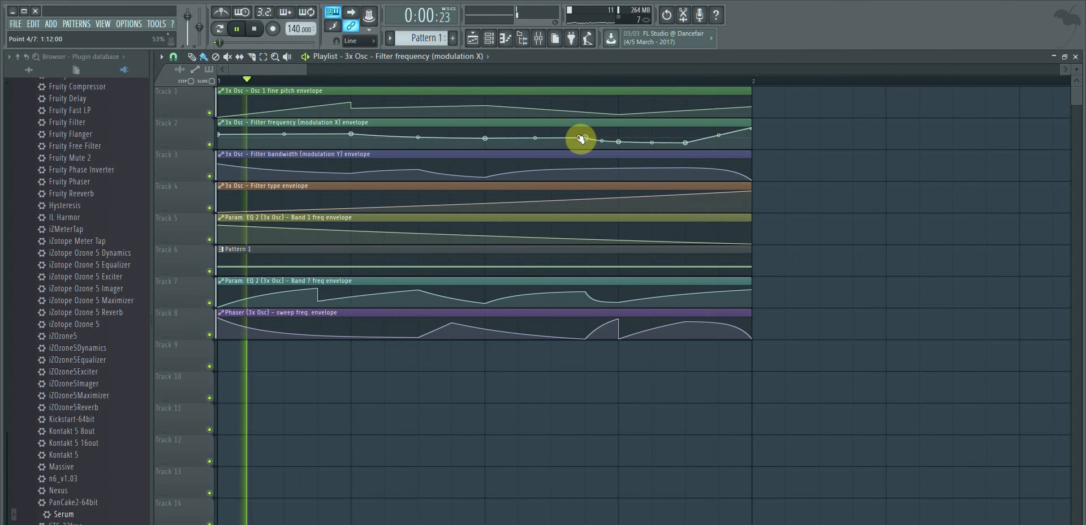
right_click(549, 130)
right_click(523, 145)
right_click(452, 131)
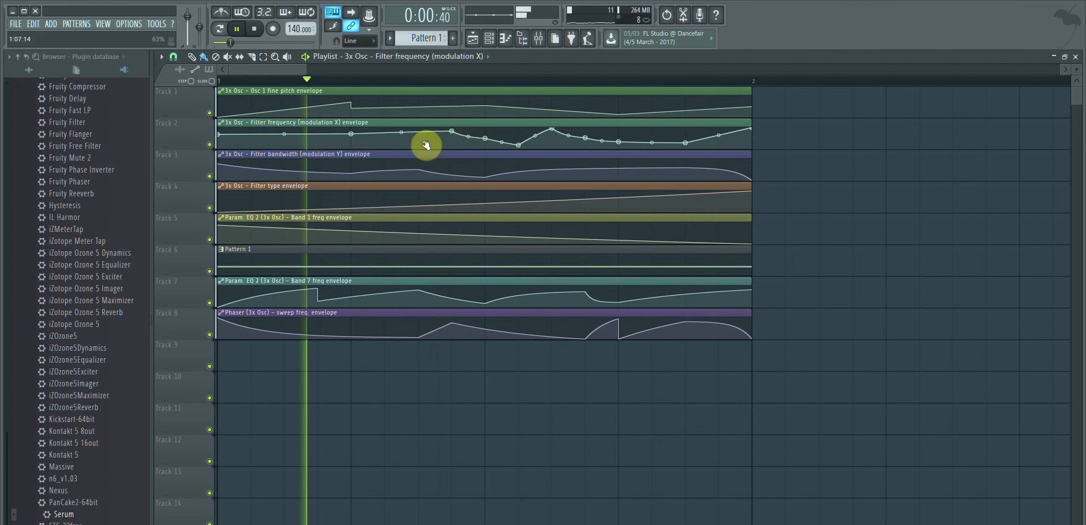
right_click(425, 145)
Add filter bandwidth envelope points at 1:10:00, 1:11:00, 1:13:00, 1:14:00, 1:16:00 and 1:07:00, with vertical jumps at 1:07:00, 1:11:00 and 1:16:00.
right_click(514, 163)
right_click(546, 169)
right_click(543, 178)
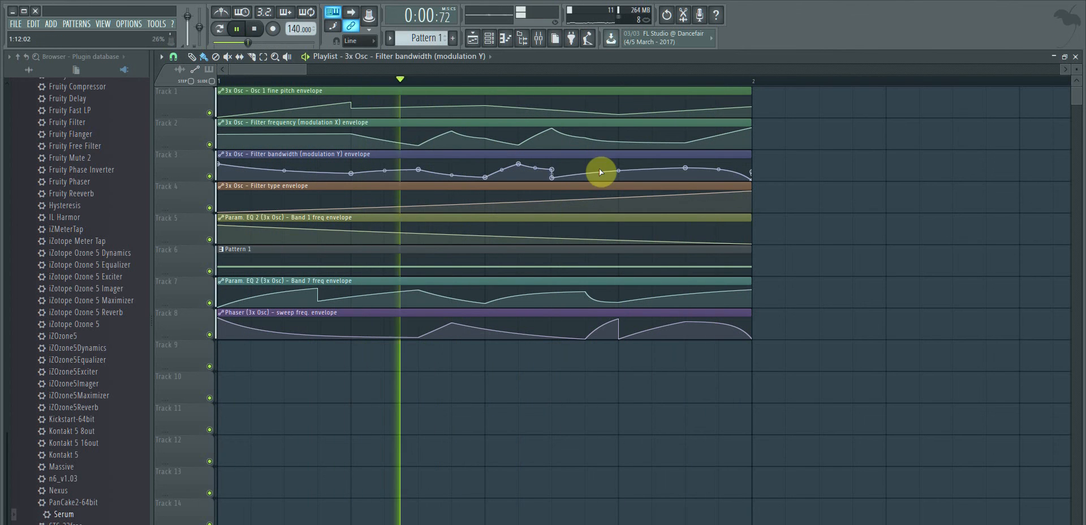
right_click(617, 162)
right_click(651, 180)
right_click(712, 180)
right_click(712, 162)
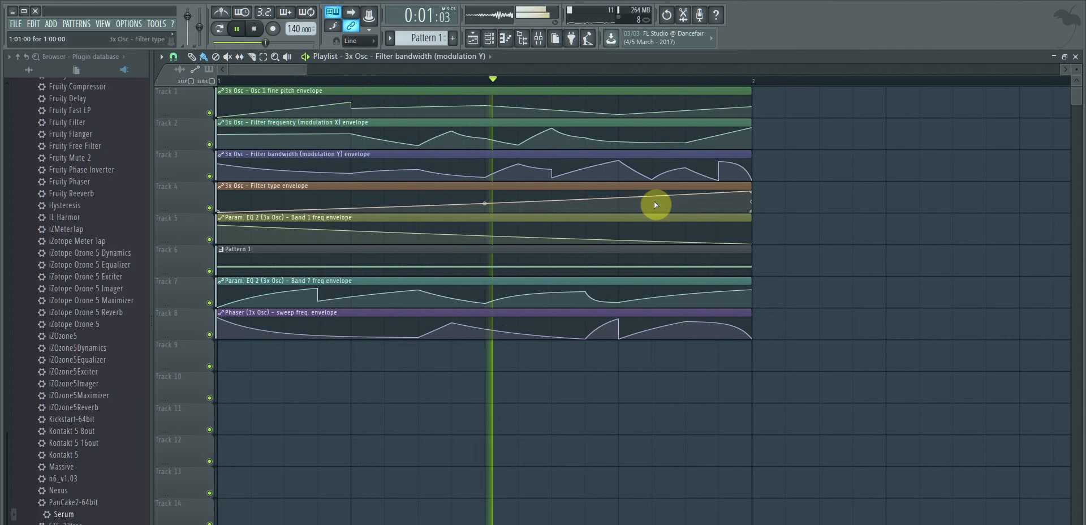
right_click(413, 166)
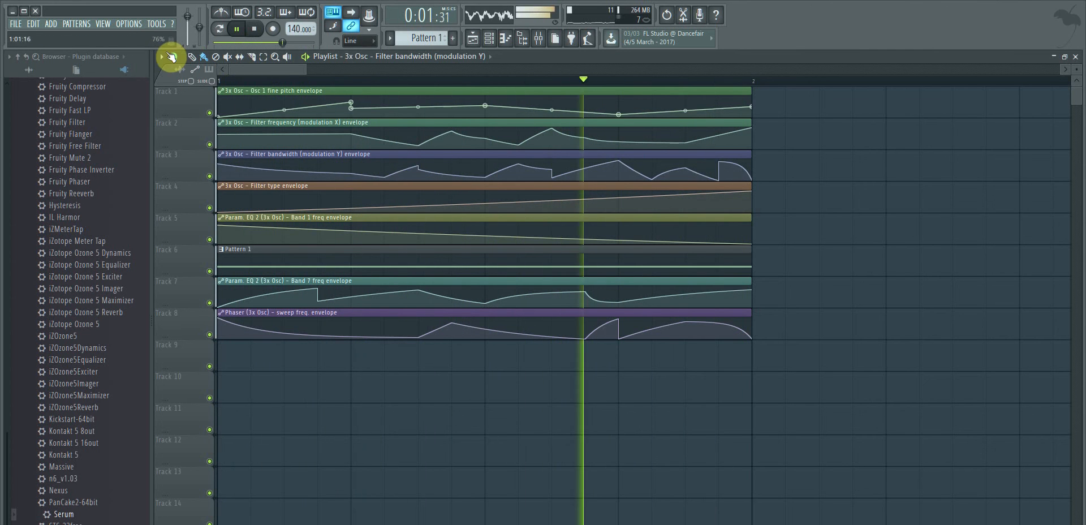
Bring up the mixer and the channel rack, stop playback, and open the 3x Osc volume envelope and LFO settings.
left_click(103, 24)
left_click(111, 80)
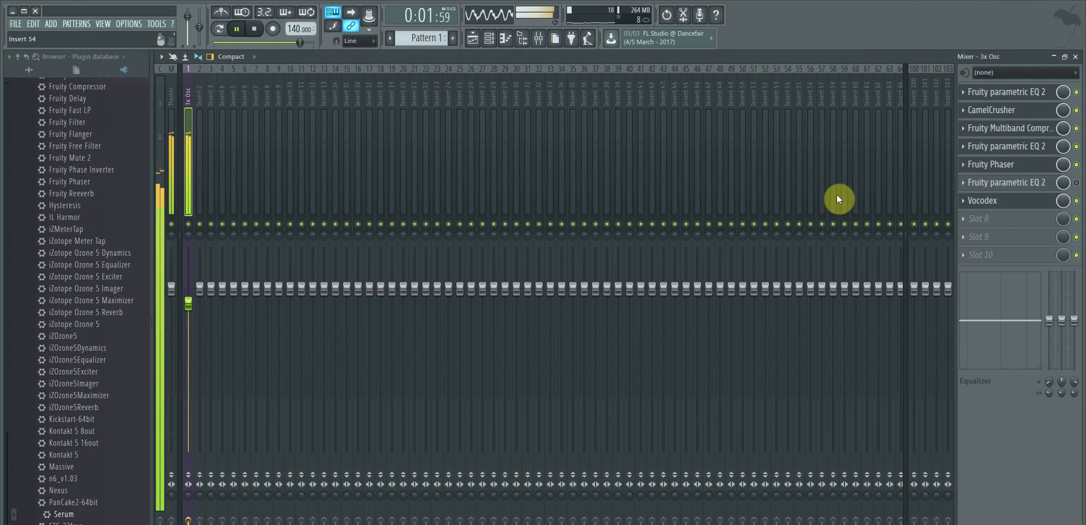
left_click(103, 24)
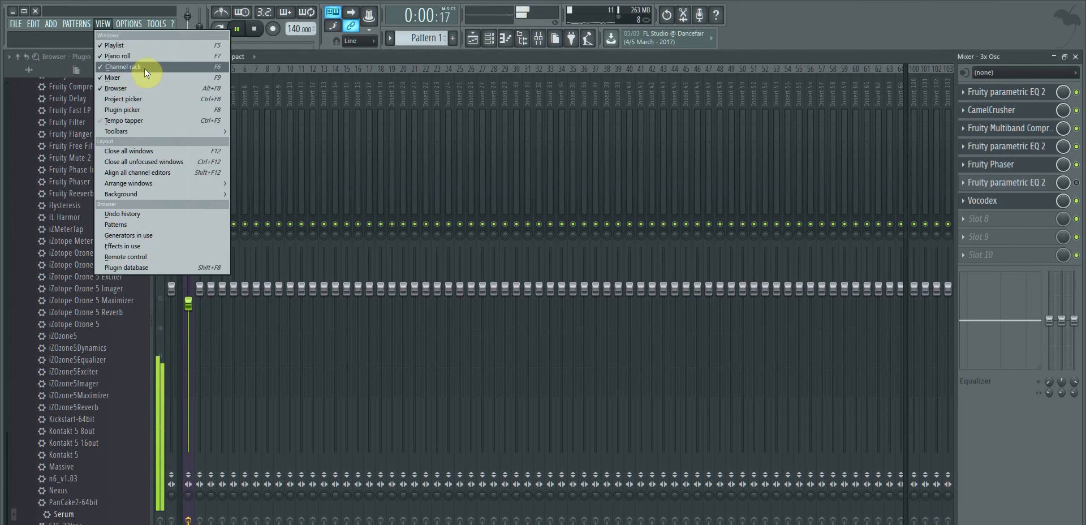
left_click(144, 68)
key("space")
left_click(735, 285)
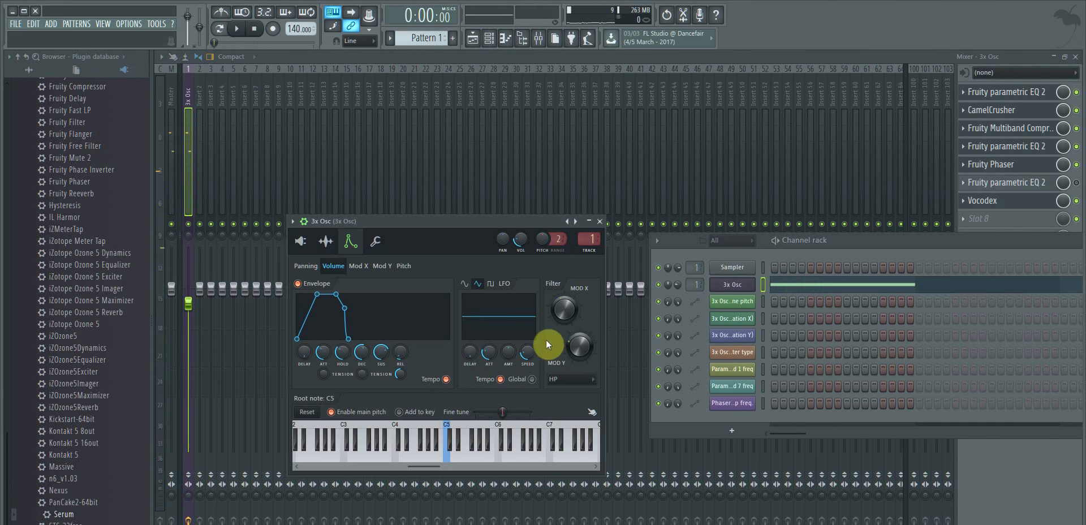
Audition the 3x Osc volume LFO with square and triangle shapes, adjust its speed, and set its shape to sine.
key("space")
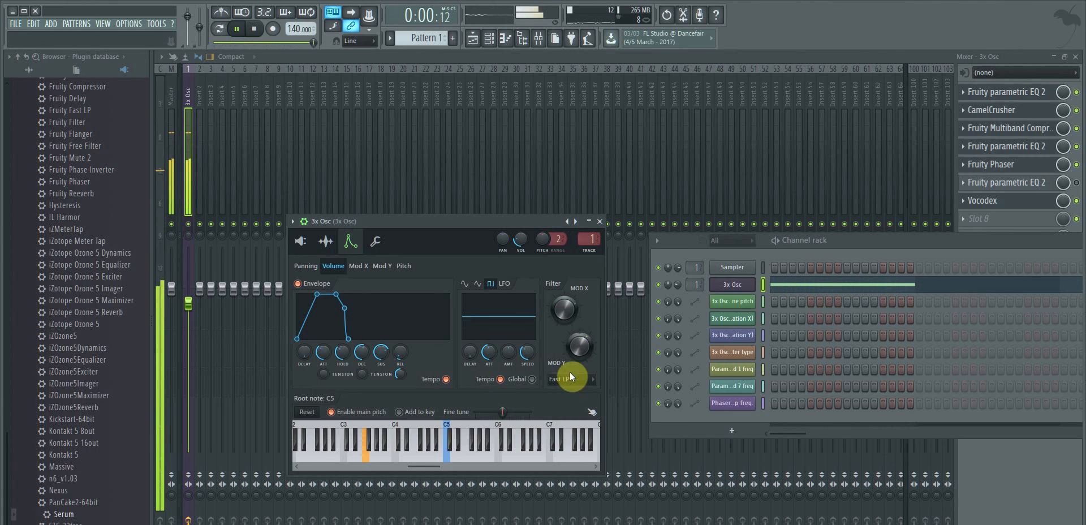
left_click(237, 28)
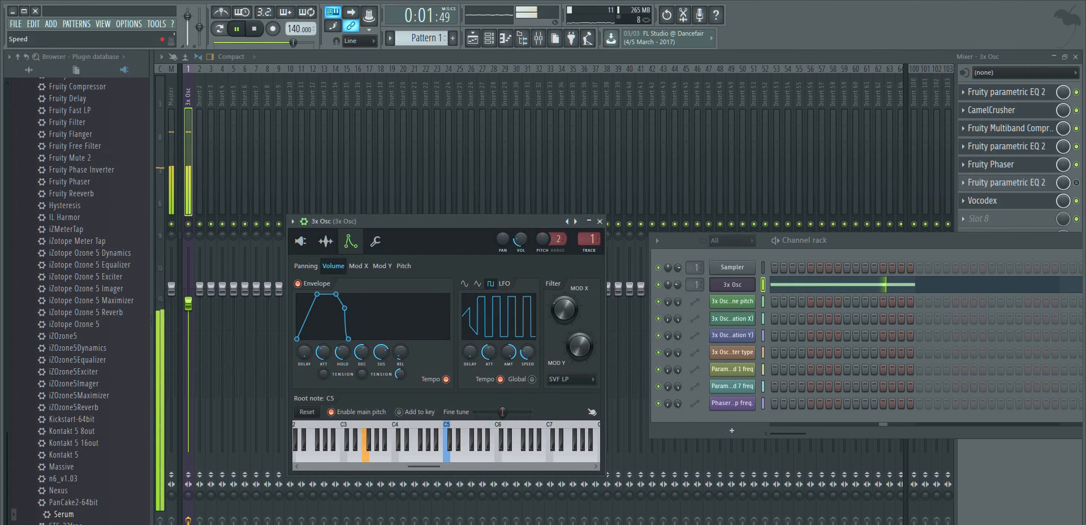
left_click_drag(528, 351, 527, 374)
left_click(478, 284)
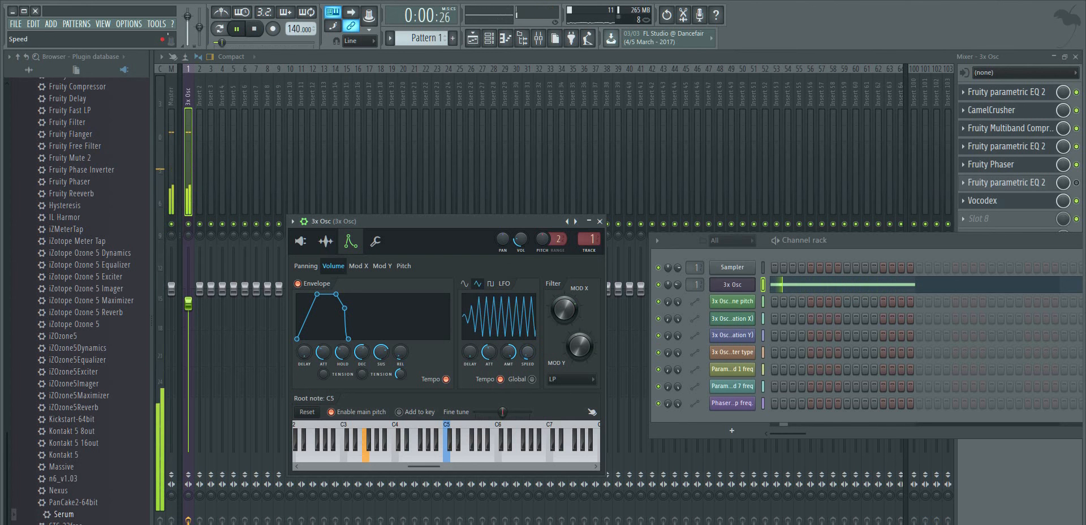
left_click(465, 284)
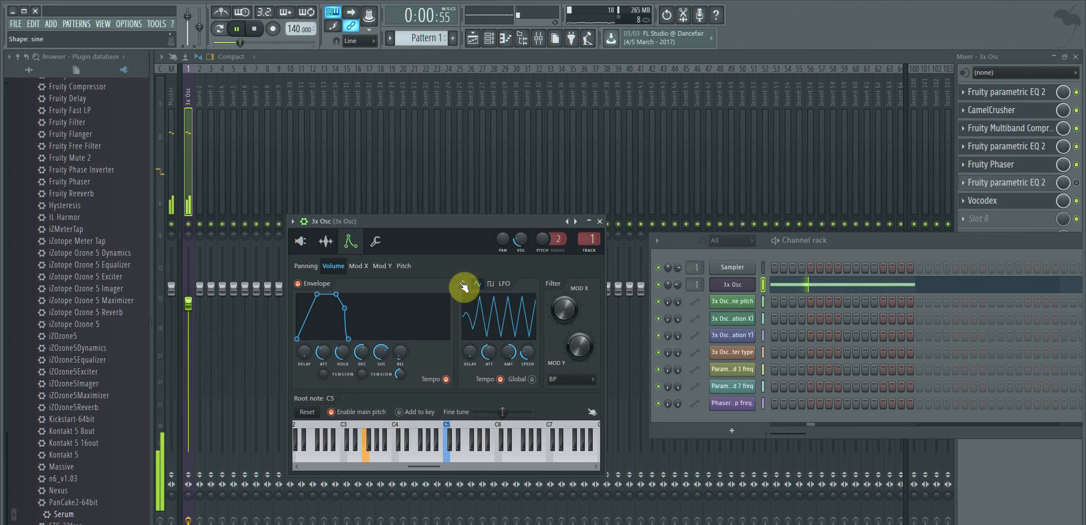
Adjust the sine volume LFO's speed and attack during playback, bringing the attack back down.
left_click(525, 346)
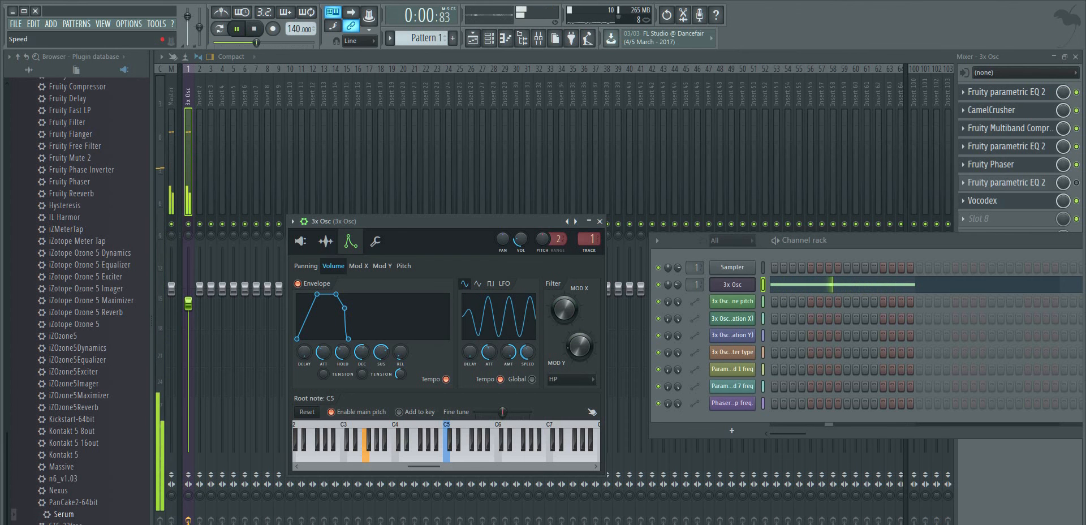
left_click(490, 352)
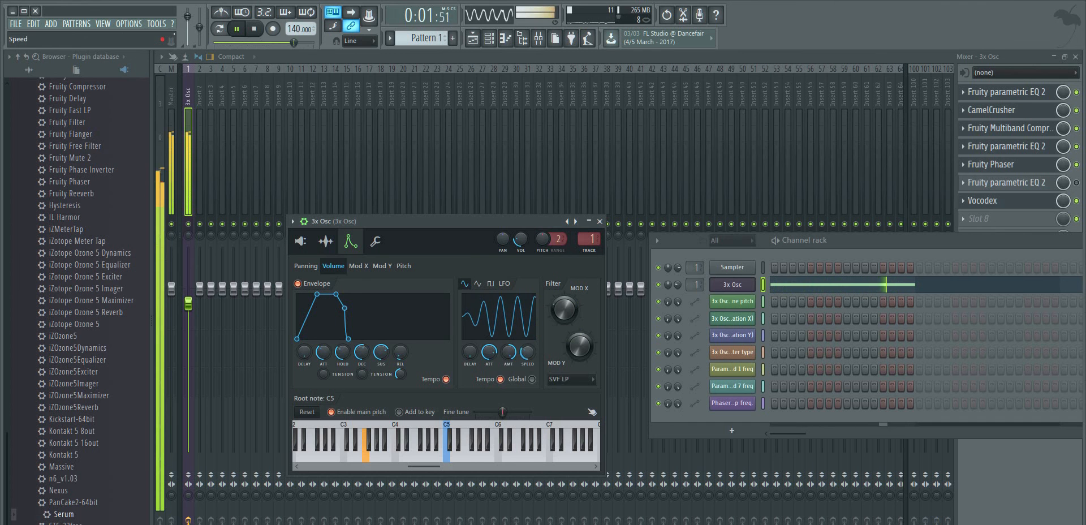
left_click_drag(490, 353, 531, 357)
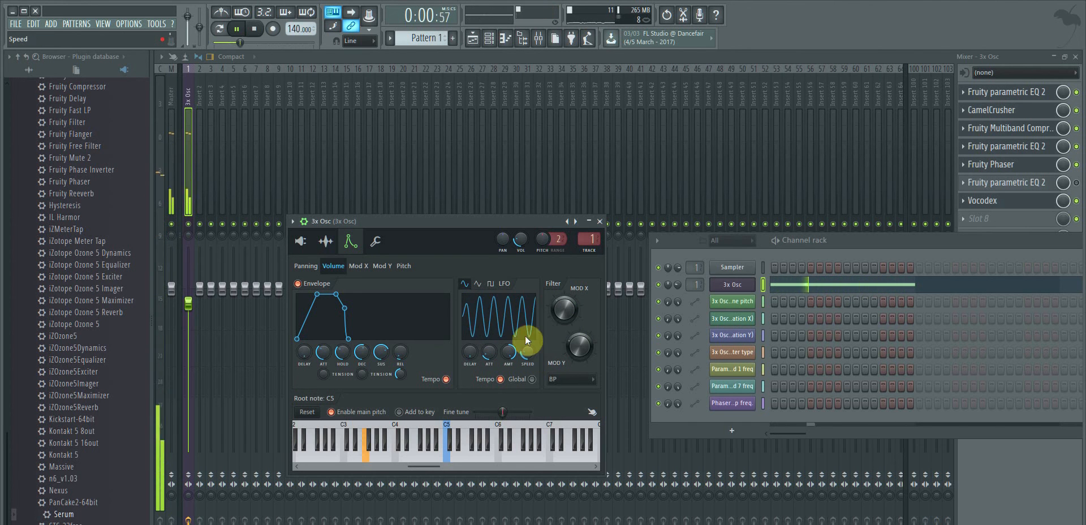
Return to the playlist and mute the fine pitch, filter frequency, filter bandwidth and filter type envelope tracks.
left_click(103, 24)
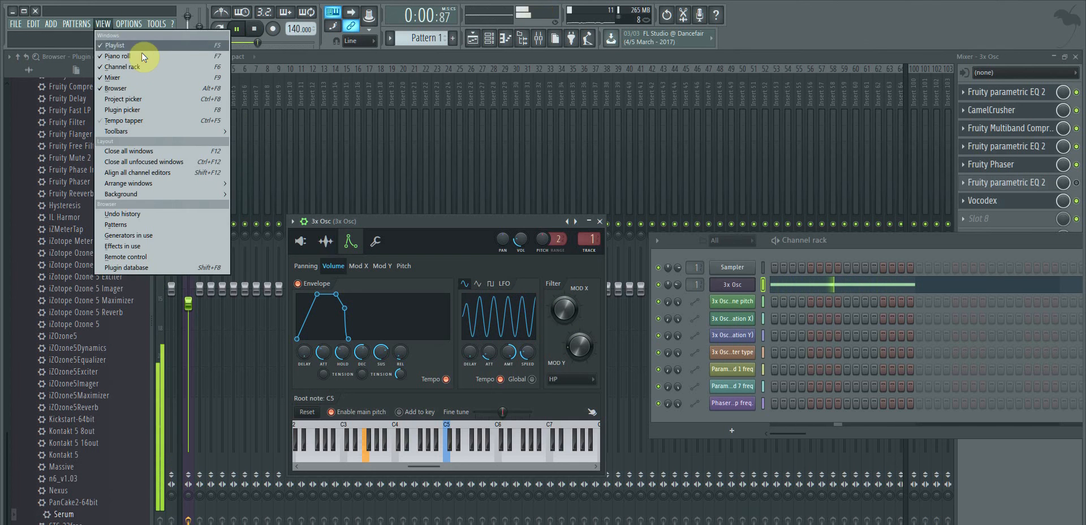
left_click(141, 52)
left_click(209, 145)
left_click(209, 113)
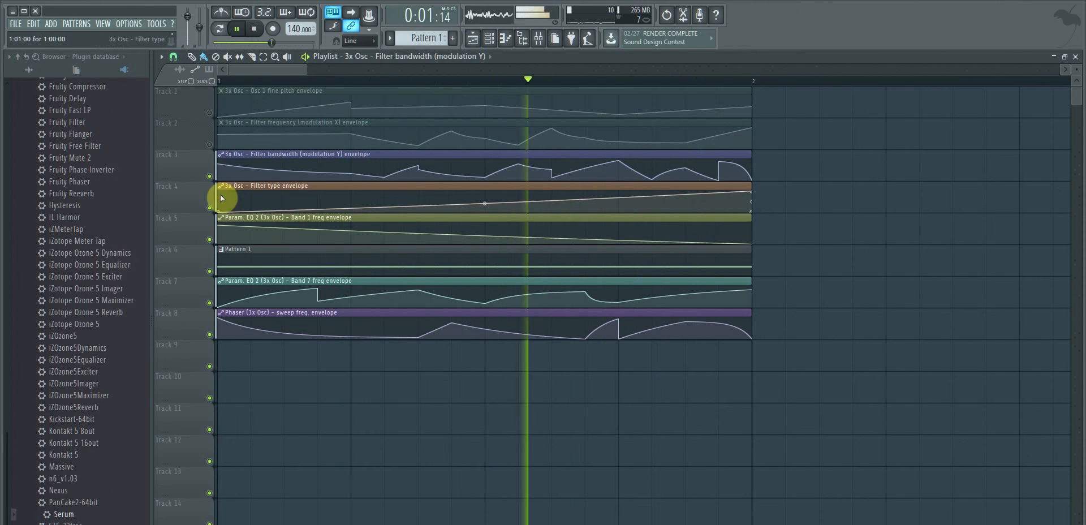
left_click(210, 208)
left_click(210, 175)
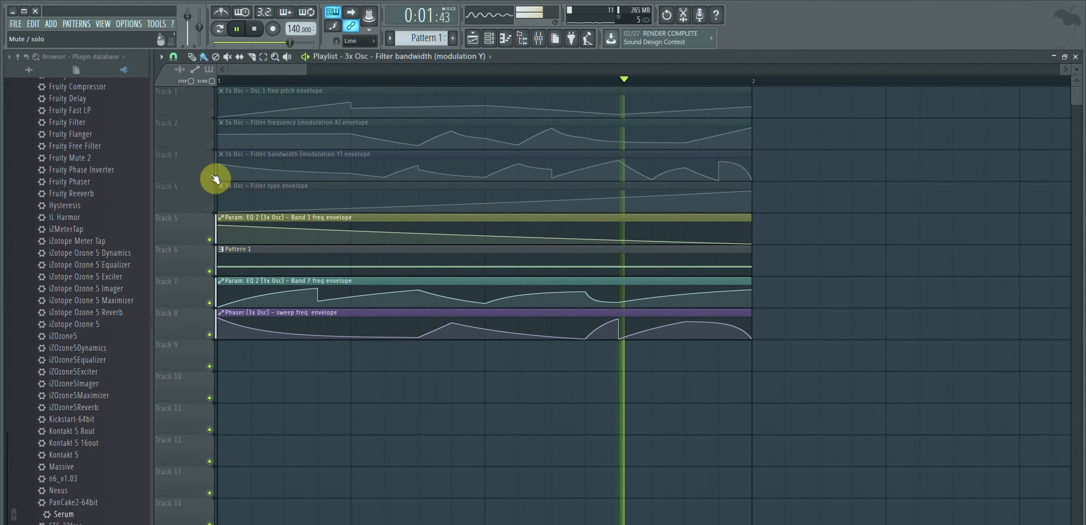
Inspect the Vocodex and Fruity Phaser settings on the 3x Osc mixer track during playback.
left_click(106, 25)
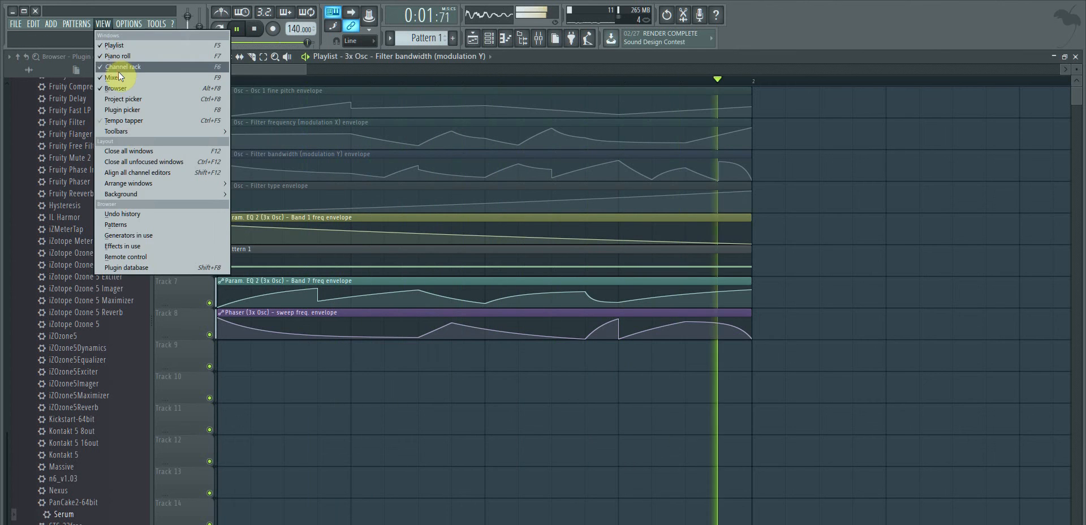
left_click(118, 68)
left_click(103, 26)
left_click(118, 77)
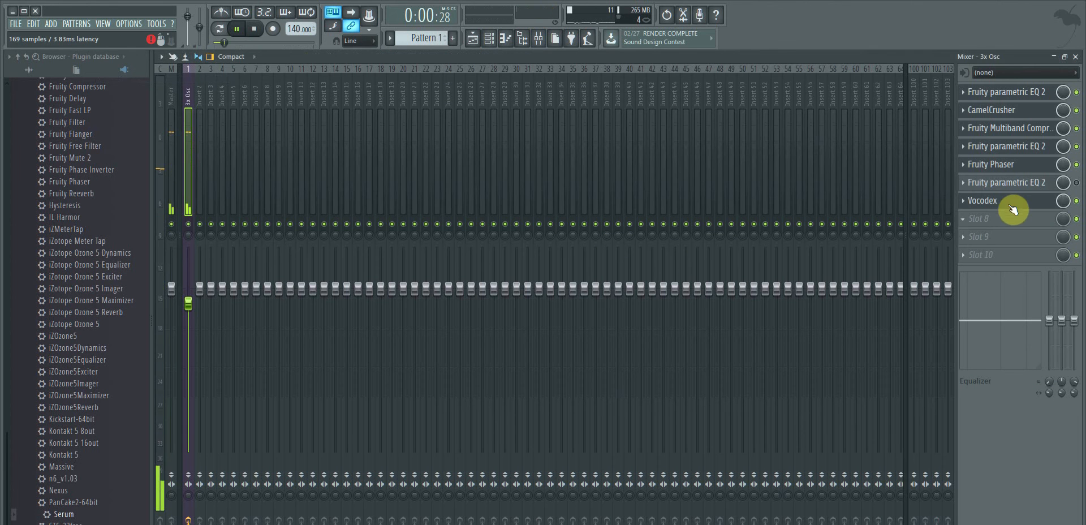
left_click(973, 203)
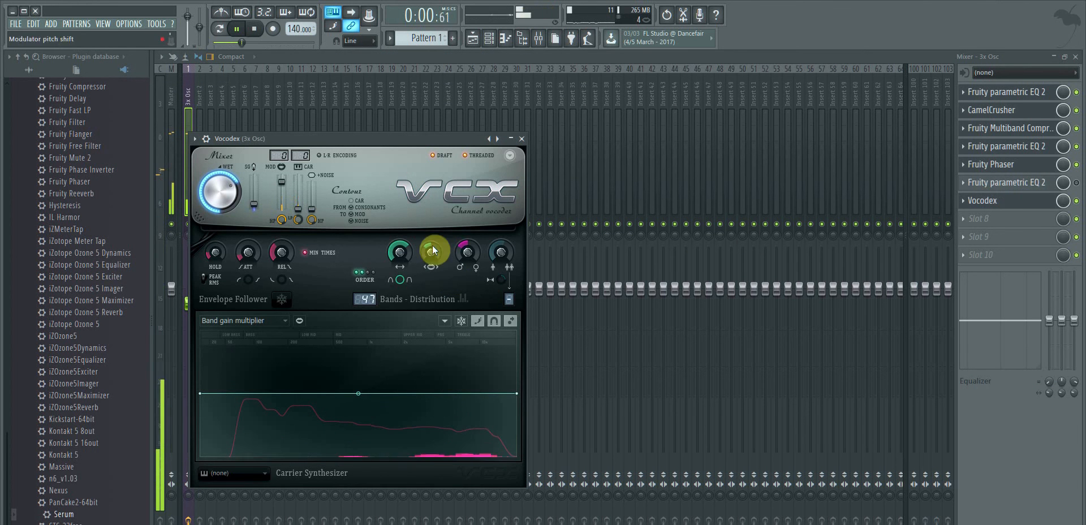
left_click(961, 166)
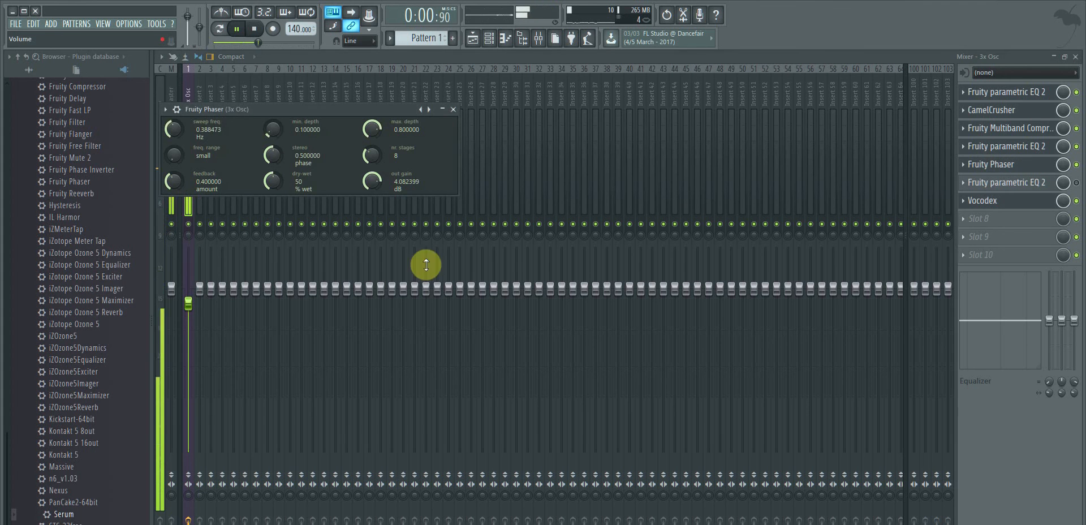
Reopen the 3x Osc volume LFO settings, slow the LFO speed slightly, audition it, and pause playback.
left_click(103, 25)
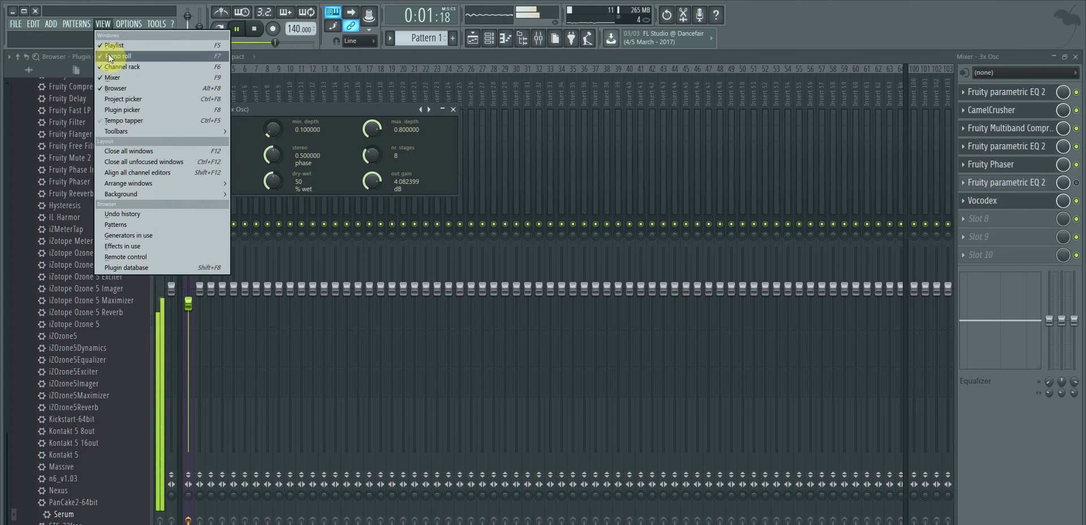
left_click(113, 67)
key("space")
left_click(731, 285)
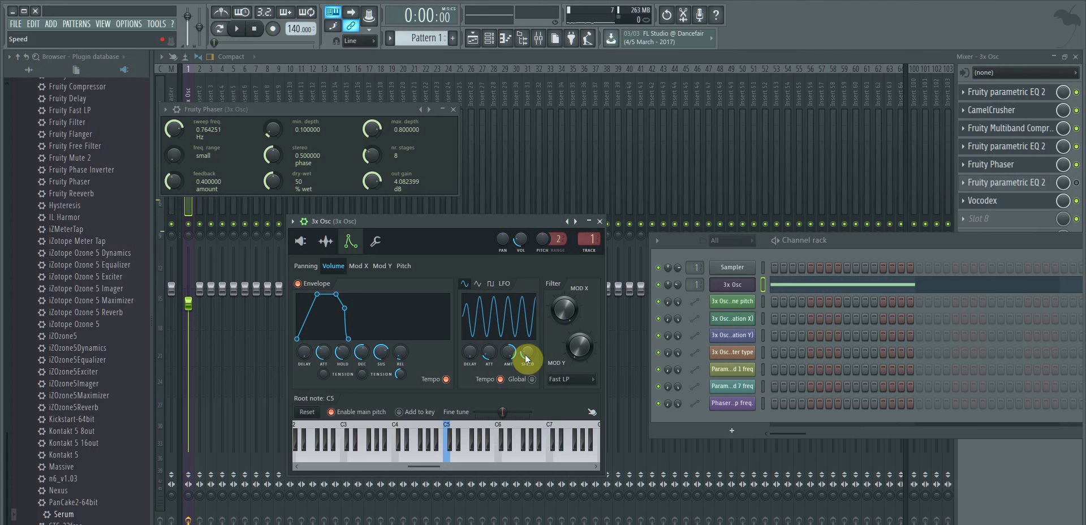
left_click_drag(525, 354, 524, 325)
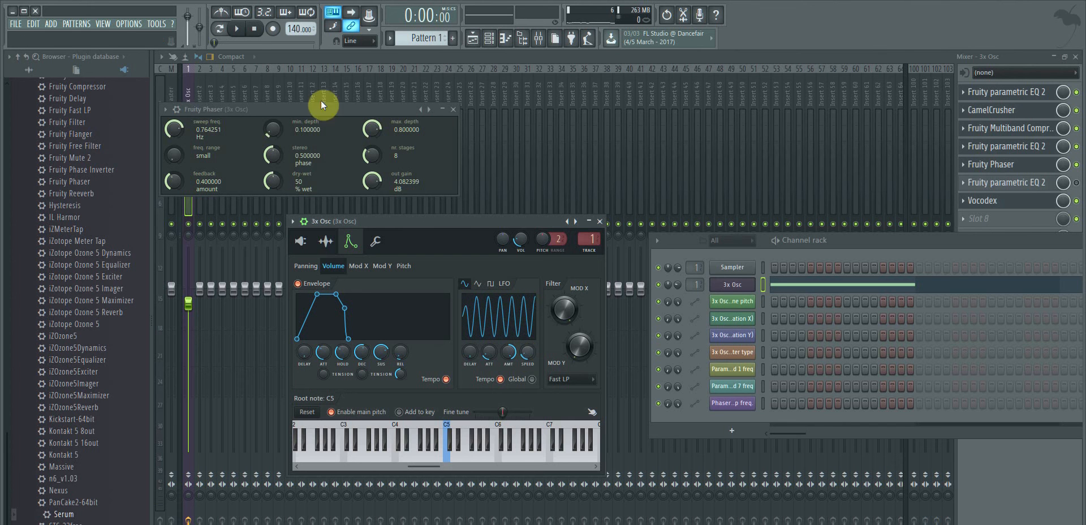
left_click_drag(526, 353, 527, 354)
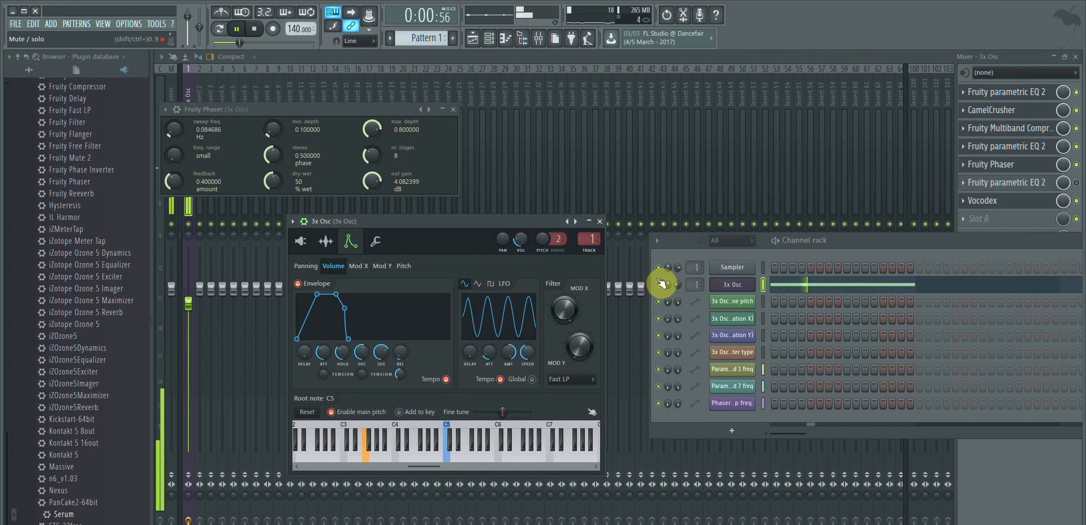
left_click(241, 31)
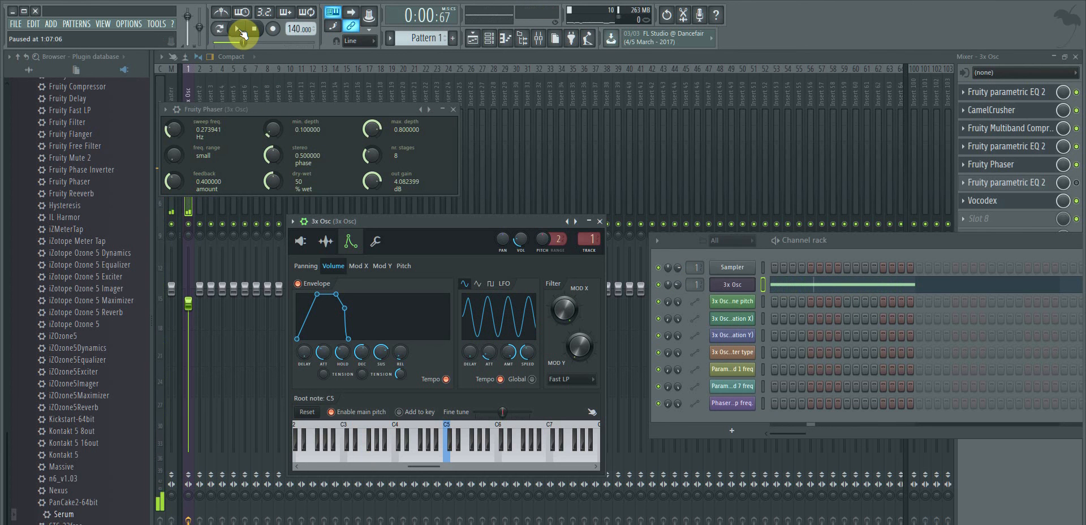
Load CamelCrusher into effect slot 8 of the 3x Osc mixer track and choose the American HiGain patch.
left_click(969, 224)
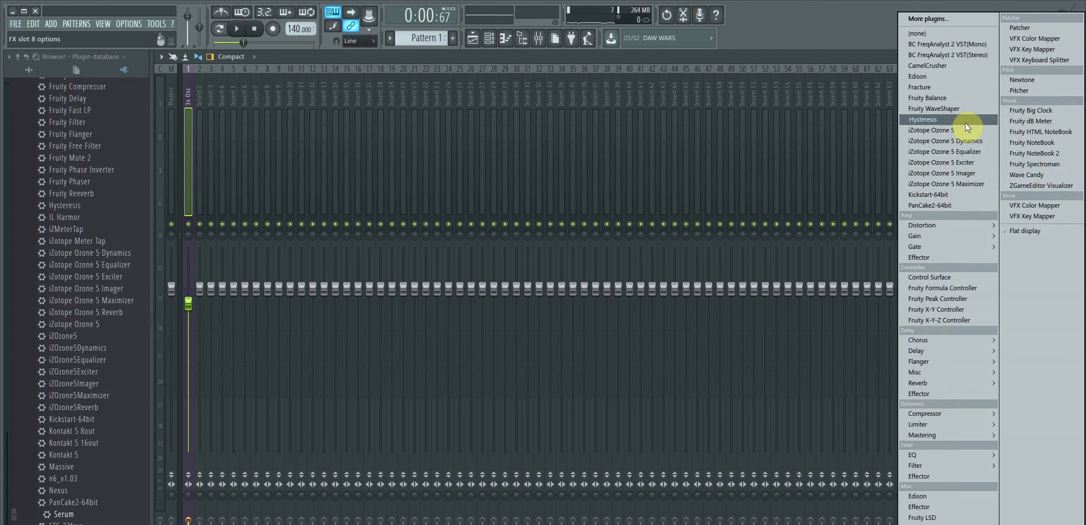
left_click(956, 66)
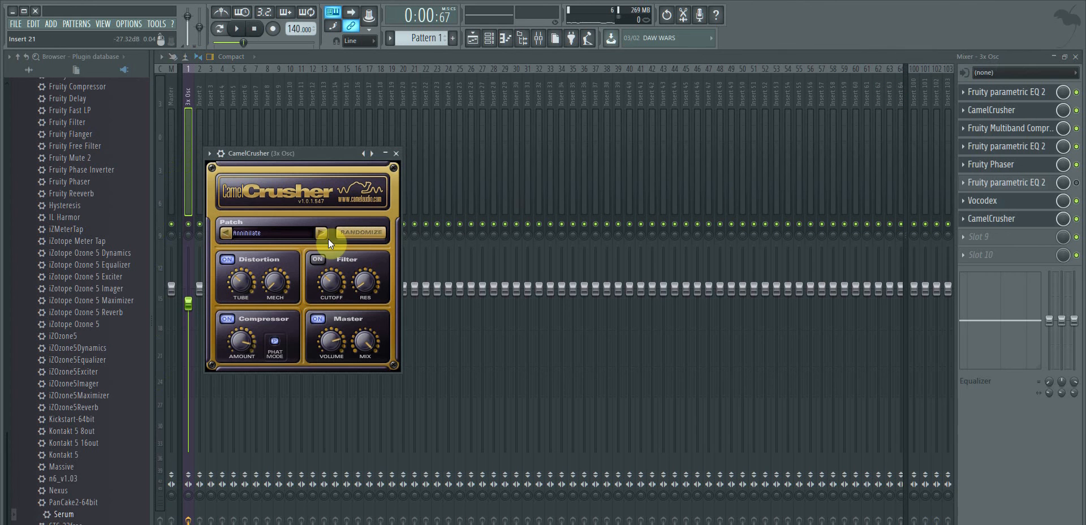
left_click(323, 236)
left_click(324, 236)
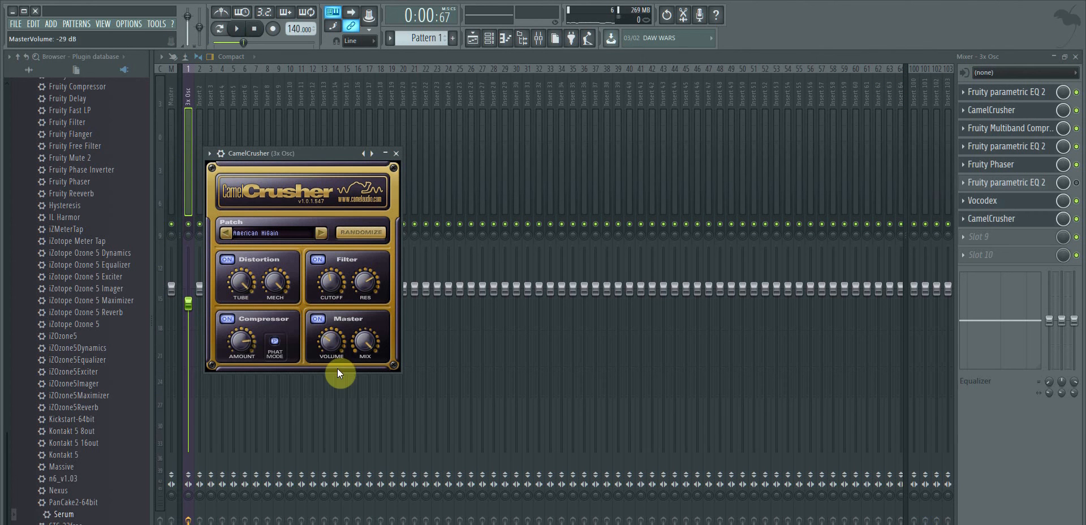
Resume playback, switch the slot 8 CamelCrusher to the American Crunch patch, and toggle the effect off to compare.
left_click(237, 29)
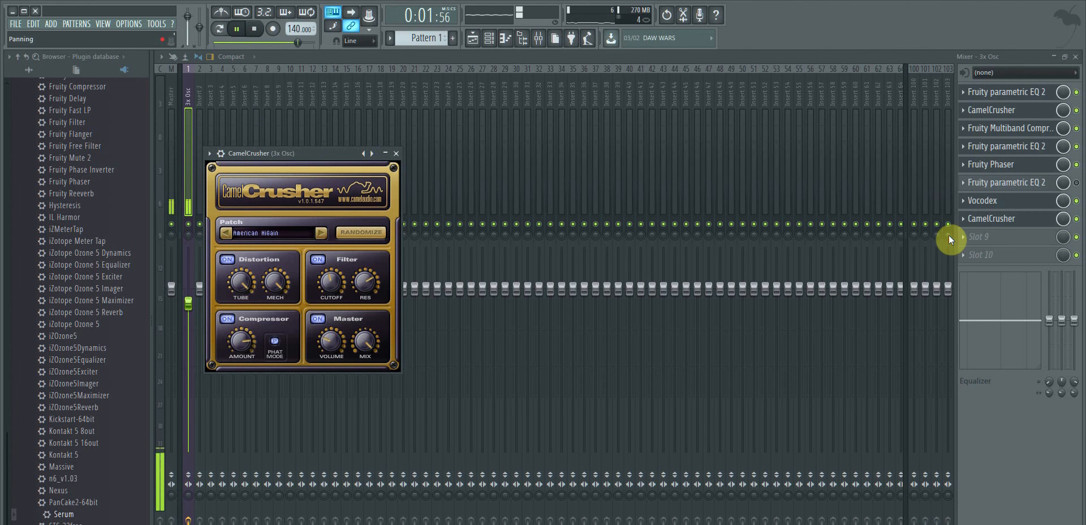
left_click(225, 235)
left_click(305, 232)
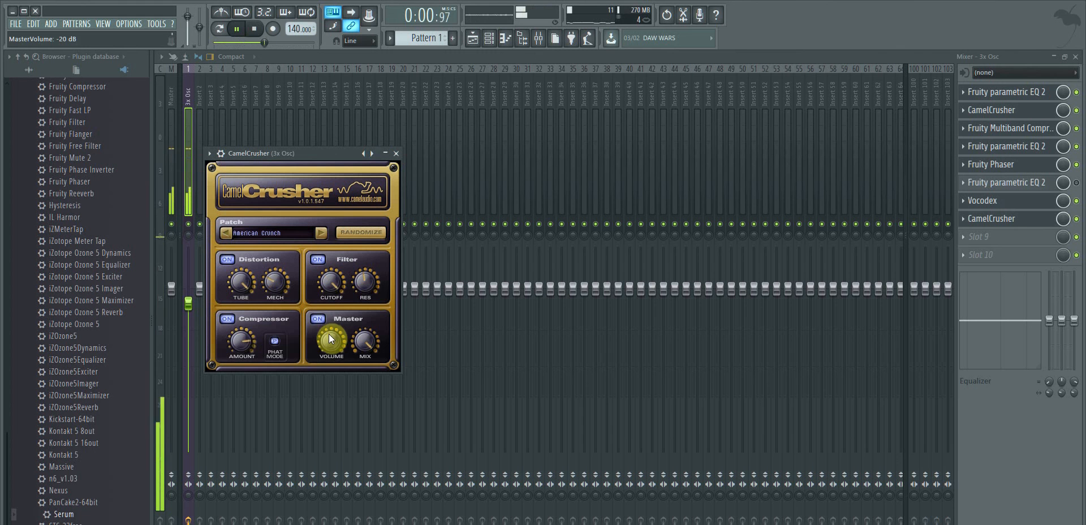
left_click(1076, 219)
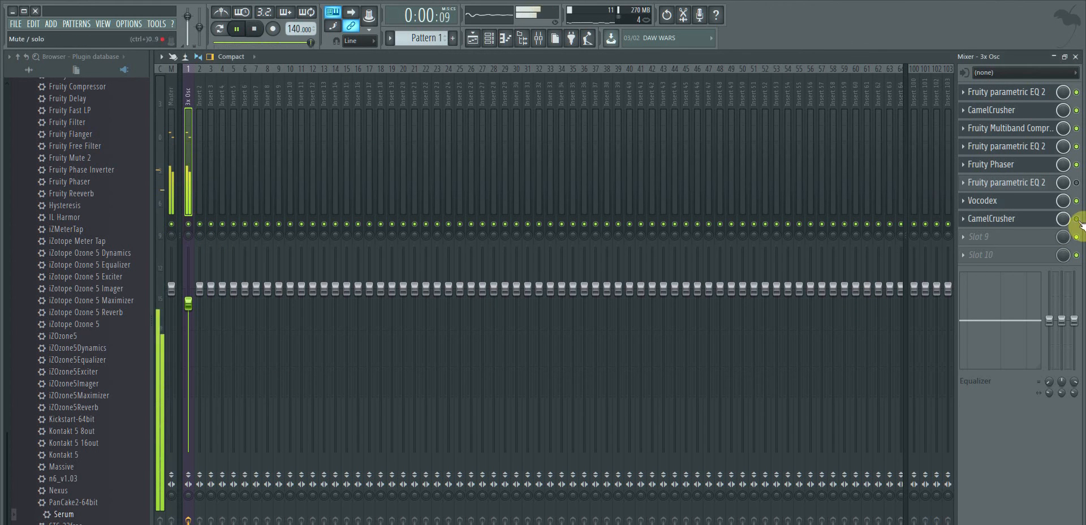
Return to the playlist and stop playback.
left_click(103, 26)
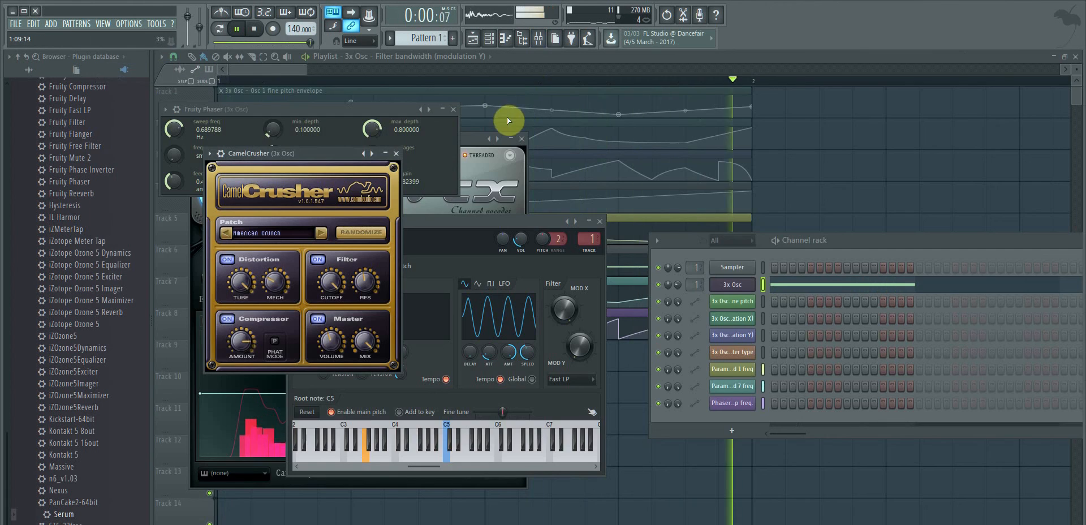
left_click(287, 66)
key("space")
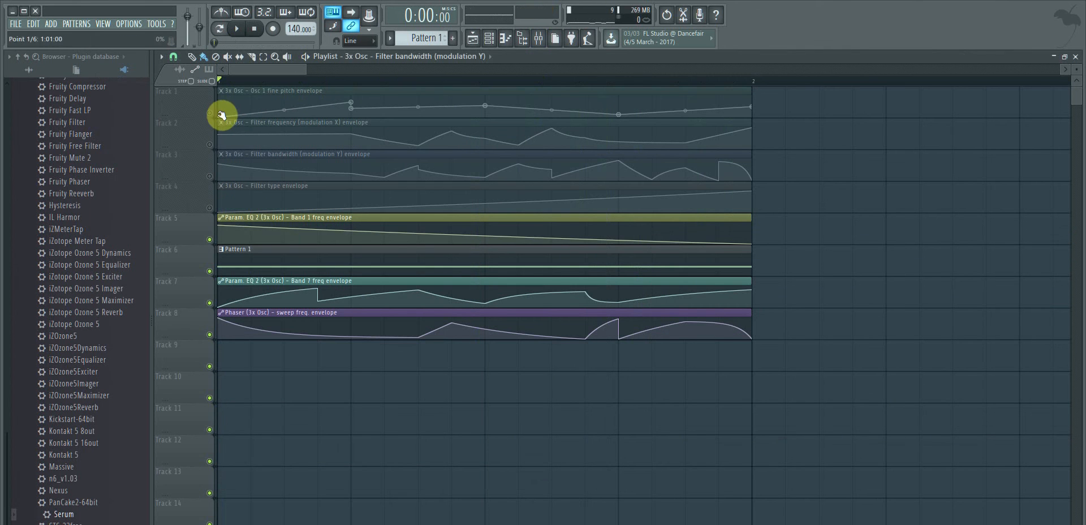
Place copies of the Band 1 freq, Pattern 1, Band 7 freq and Phaser sweep freq clips at bar 2 on tracks 5 to 8.
left_click(720, 221)
left_click(763, 232)
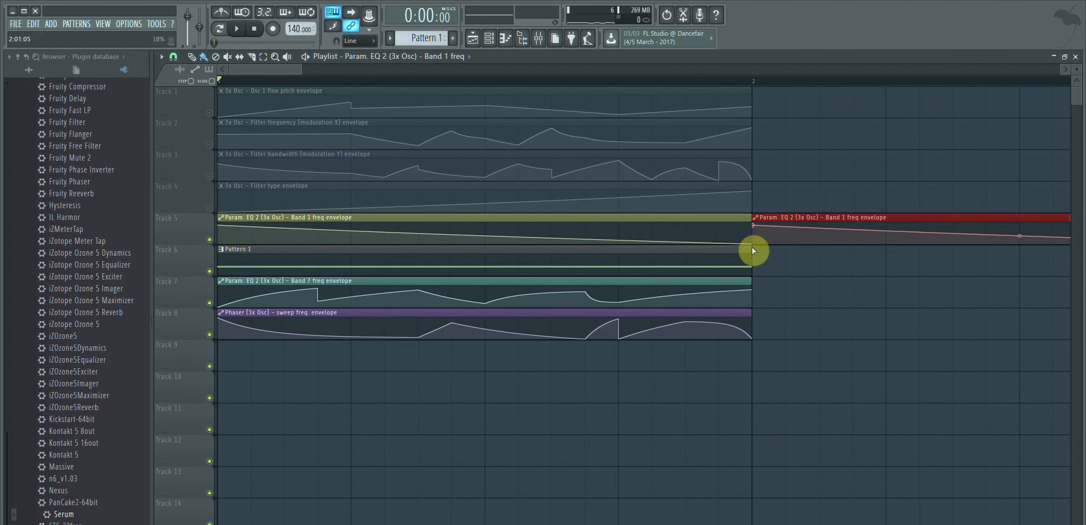
left_click(746, 252)
left_click(761, 256)
left_click(738, 283)
left_click(766, 290)
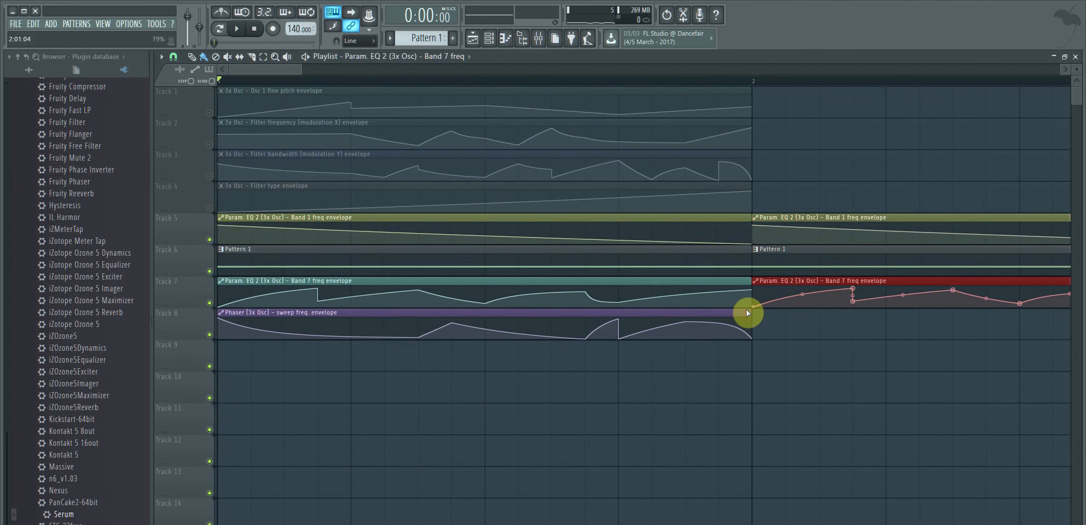
left_click(748, 313)
left_click(758, 318)
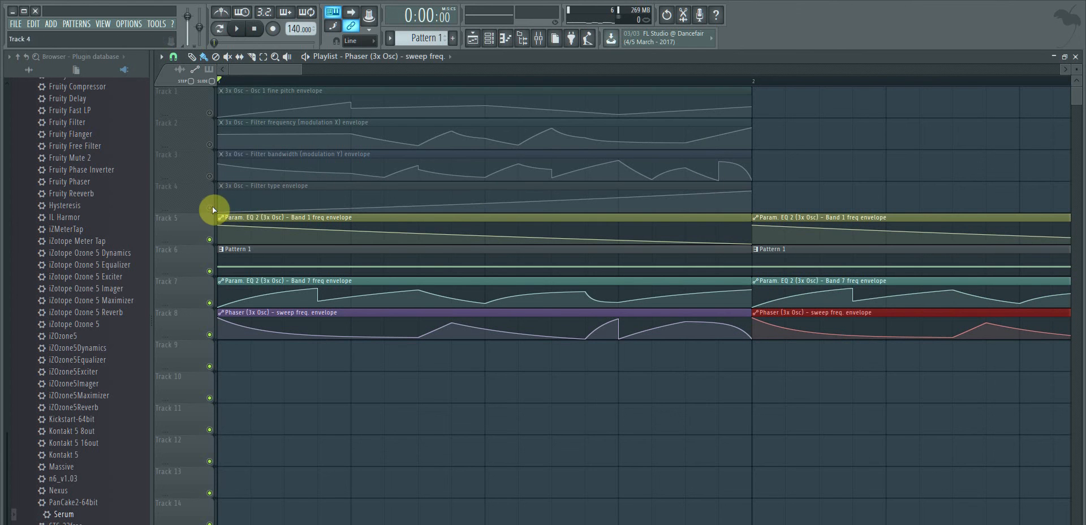
Unmute tracks 1 to 4 and place copies of their 3x Osc envelope clips at bar 2.
left_click_drag(213, 209, 216, 119)
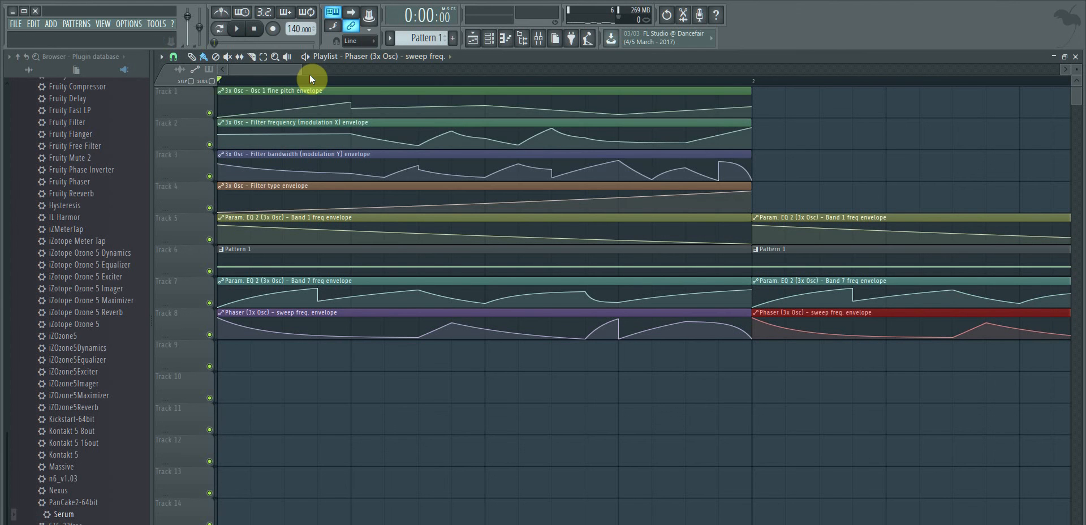
left_click_drag(310, 74, 432, 90)
left_click(407, 89)
left_click(430, 93)
left_click(403, 125)
left_click_drag(439, 128, 429, 121)
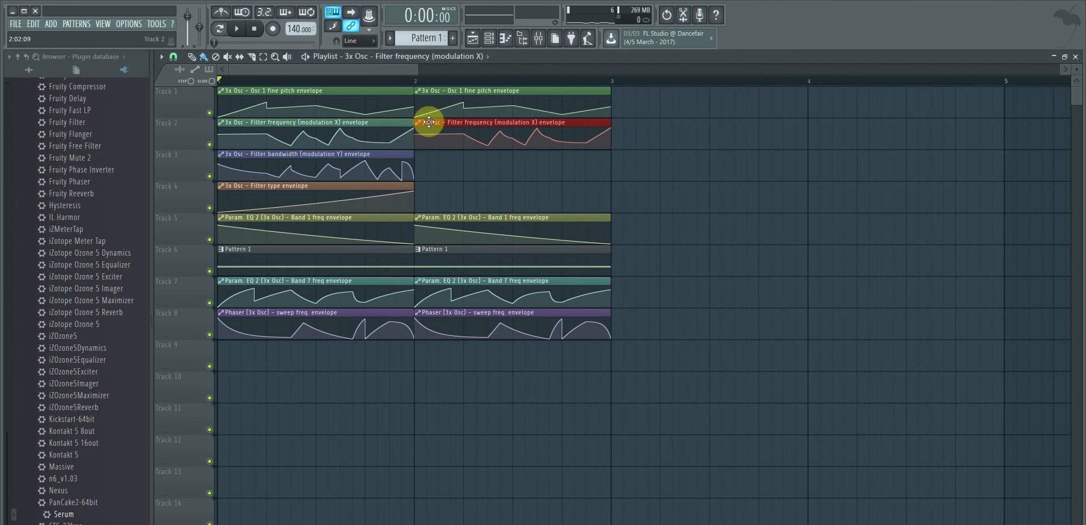
left_click(405, 157)
left_click(431, 158)
left_click(405, 189)
left_click(424, 192)
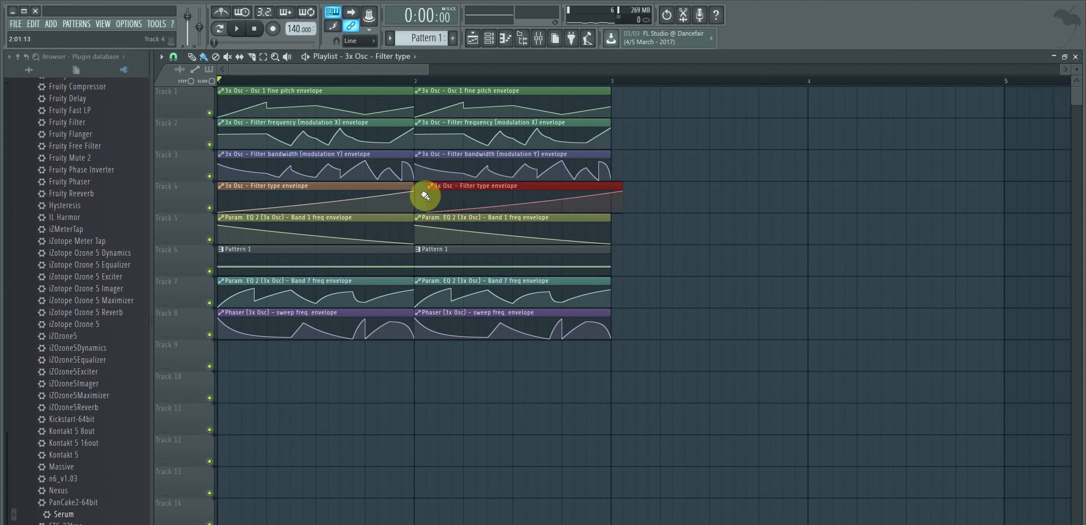
left_click_drag(440, 182, 430, 182)
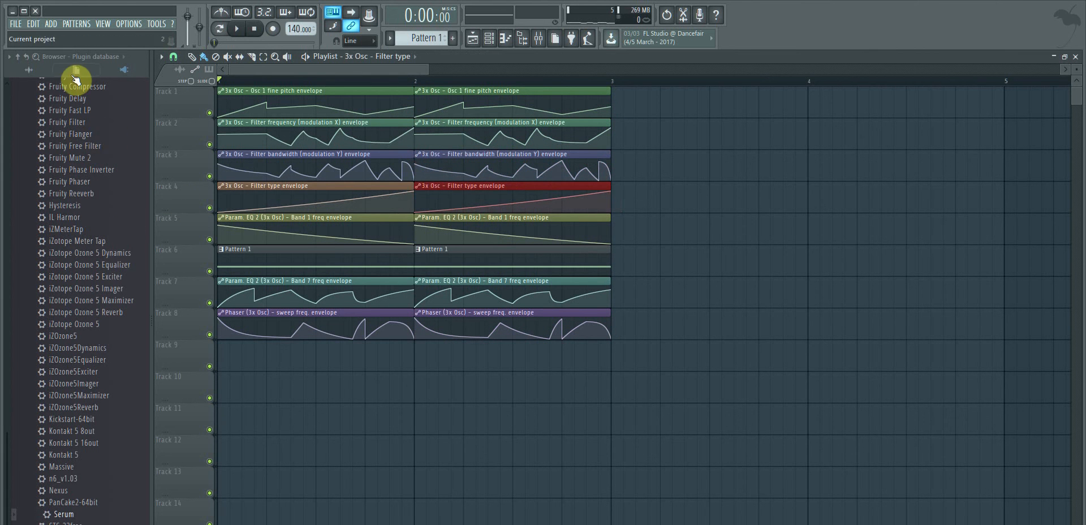
Browse the samples to SAMPLES DOWNLOADED FREE, CYMATICS VOL1, cymatics downloads, and open the Cymatics Clean EDM Kicks folder.
left_click(28, 70)
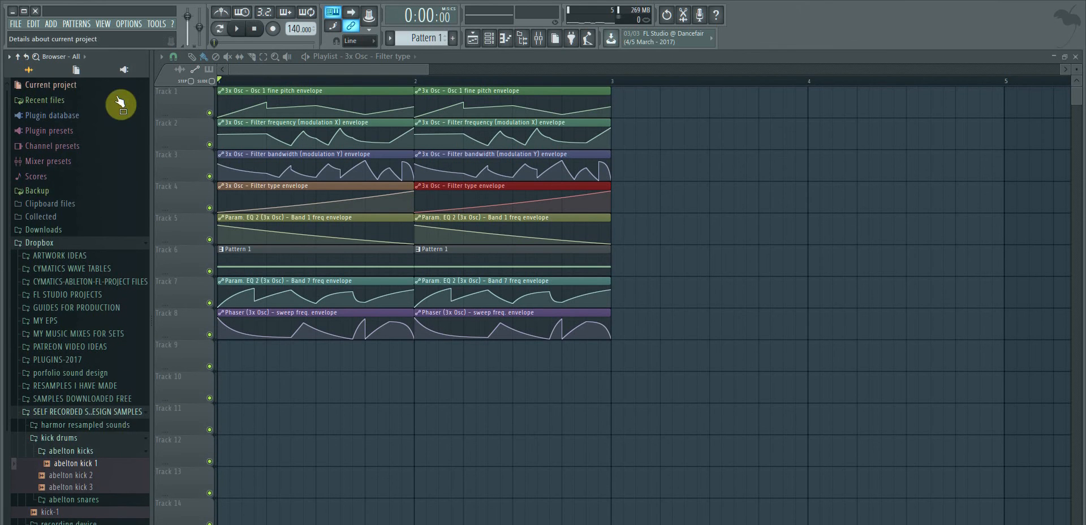
left_click(124, 71)
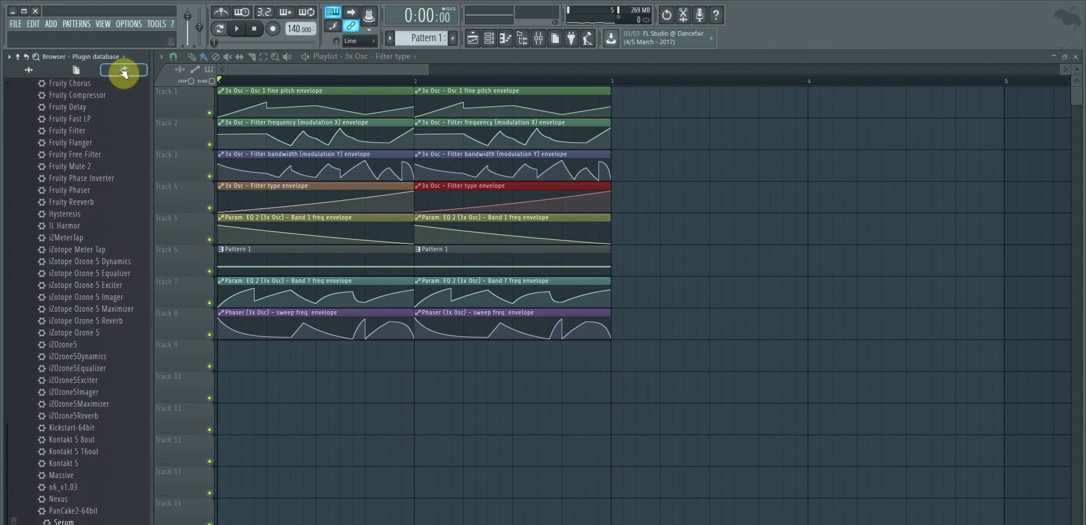
left_click(29, 70)
scroll(120, 398, "down", 4)
scroll(120, 399, "up", 4)
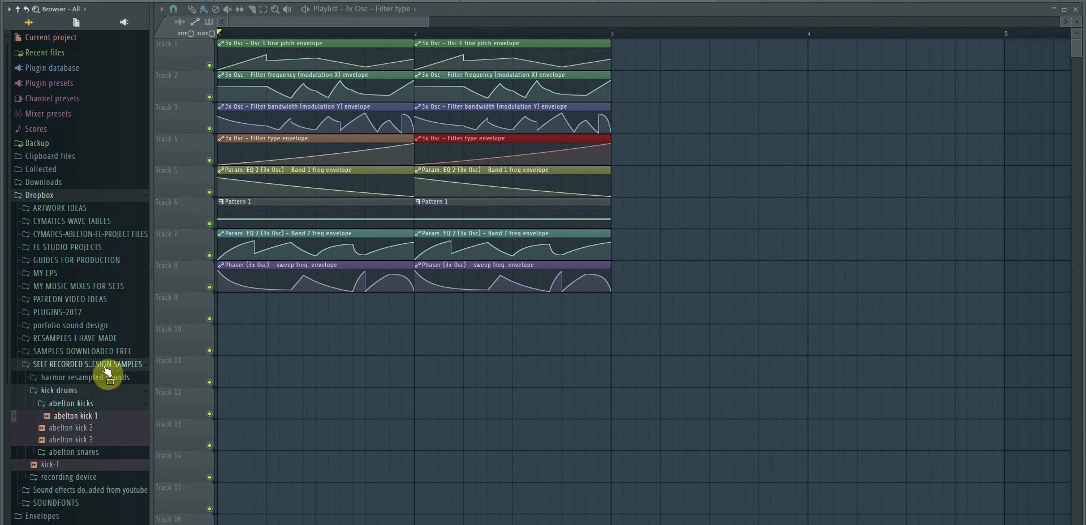
left_click(106, 365)
left_click(109, 352)
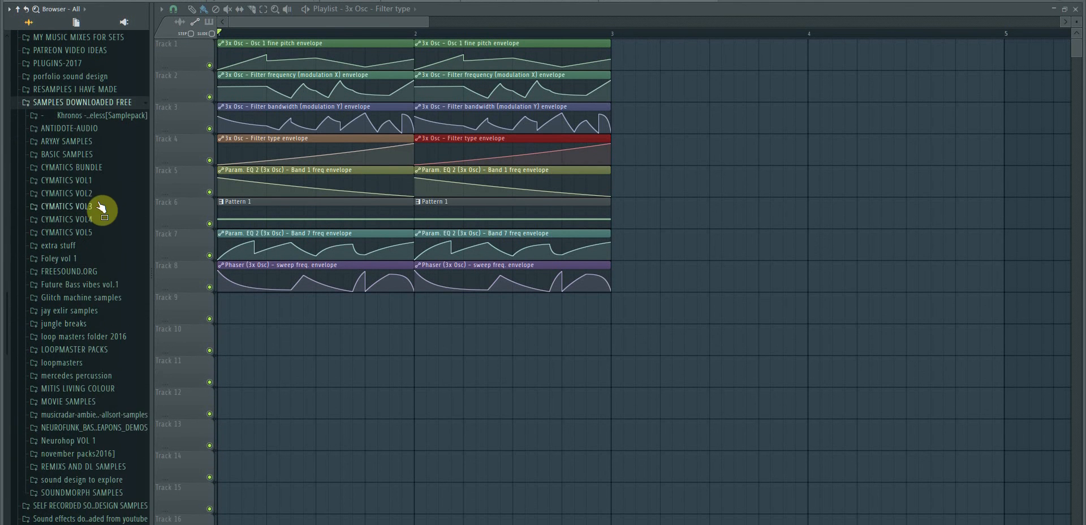
left_click(92, 180)
left_click(97, 193)
left_click(105, 220)
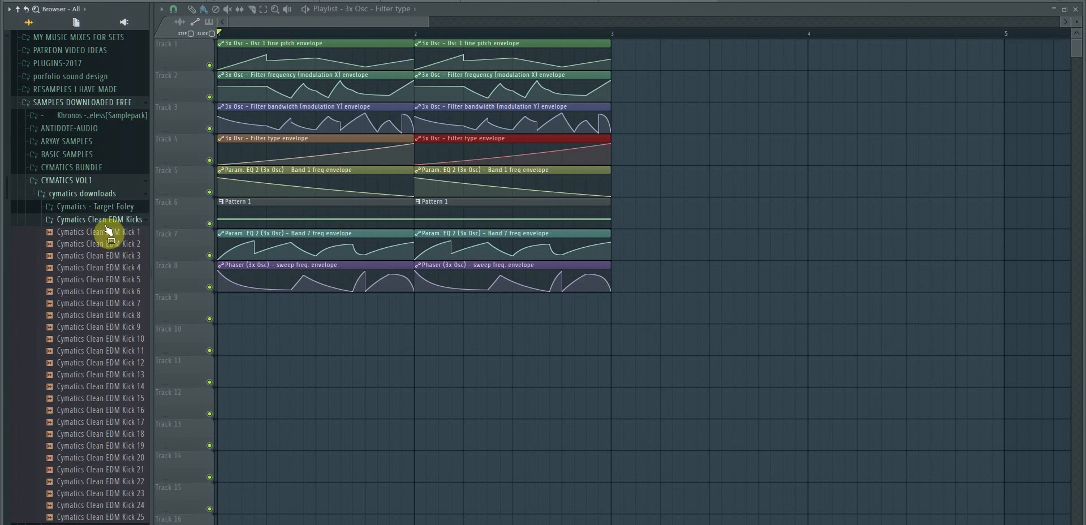
Preview several clean EDM kicks and place Cymatics Clean EDM Kick 9 at the start of track 9.
left_click(109, 255)
left_click(109, 303)
left_click(116, 327)
left_click_drag(233, 313, 225, 306)
Preview the Cymatics Weird Snares and place Cymatics Weird Snare 9 on track 10 midway through bar 1.
left_click(105, 221)
left_click(112, 233)
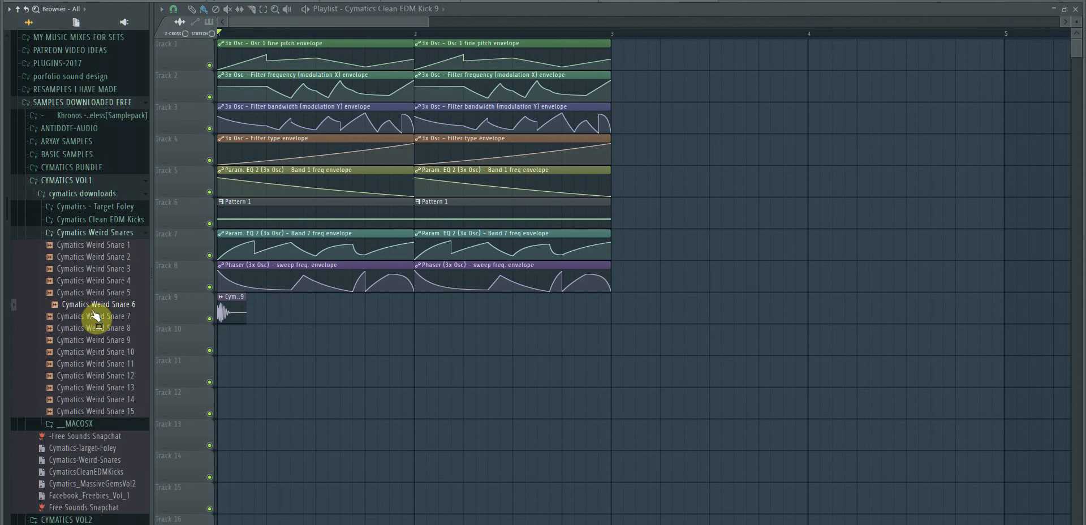
left_click(102, 340)
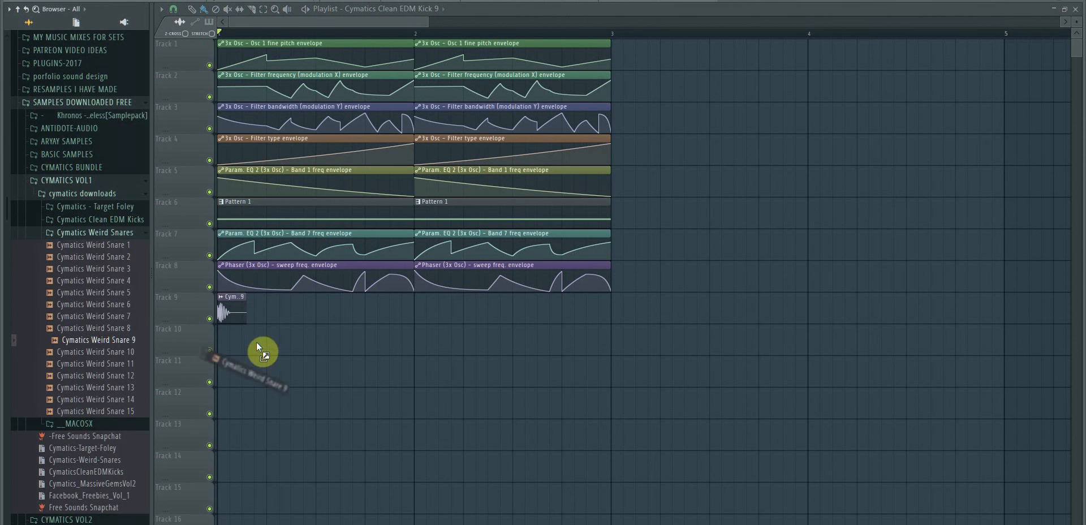
left_click_drag(257, 341, 333, 334)
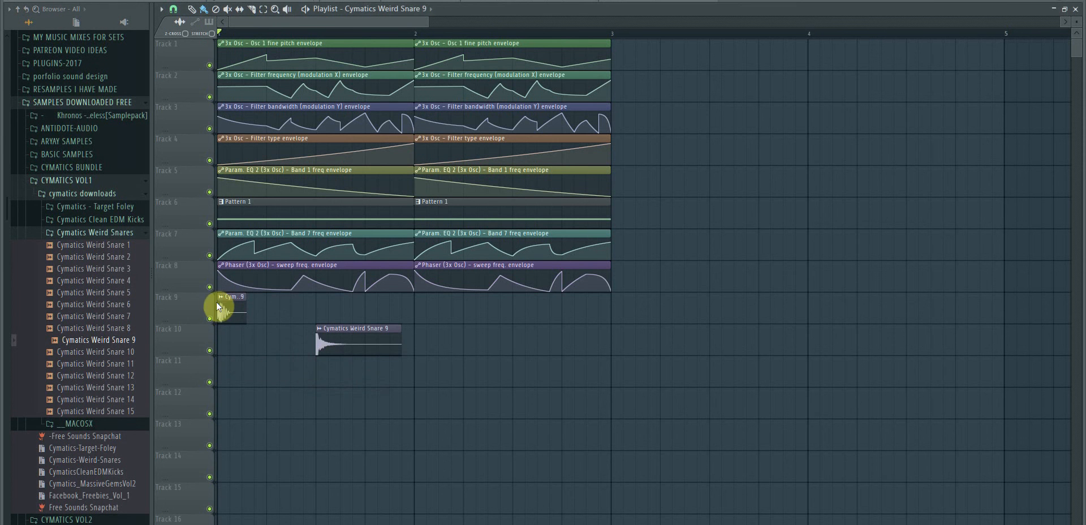
Add a second kick to track 9, shift it to 1:07, and audition the timing.
left_click(269, 314)
key("space")
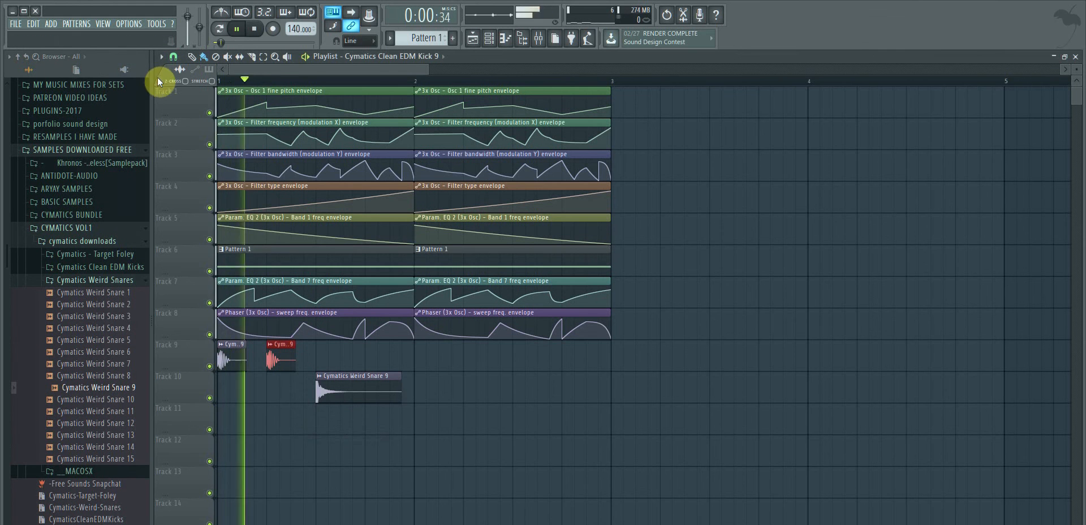
key("space")
right_click(280, 359)
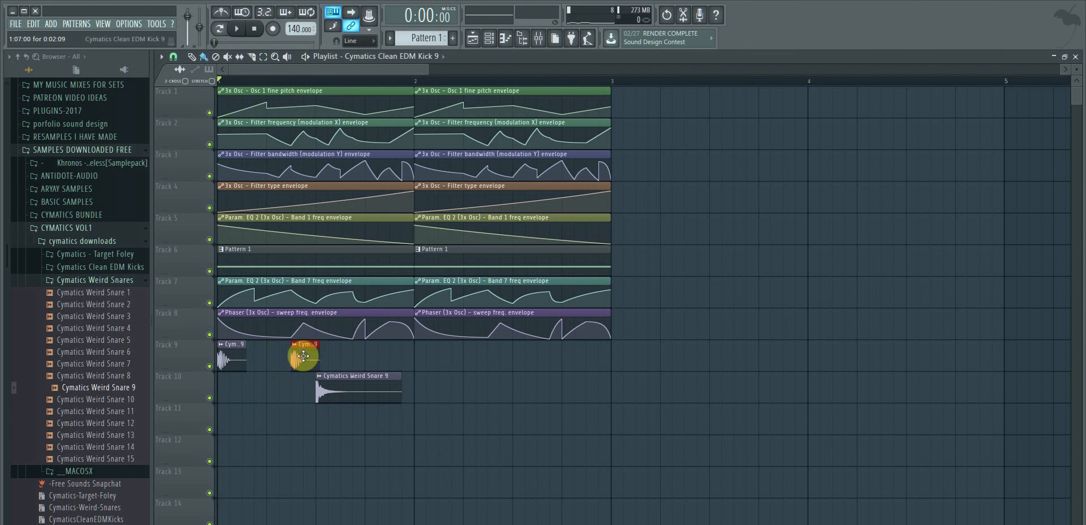
key("space")
key("space")
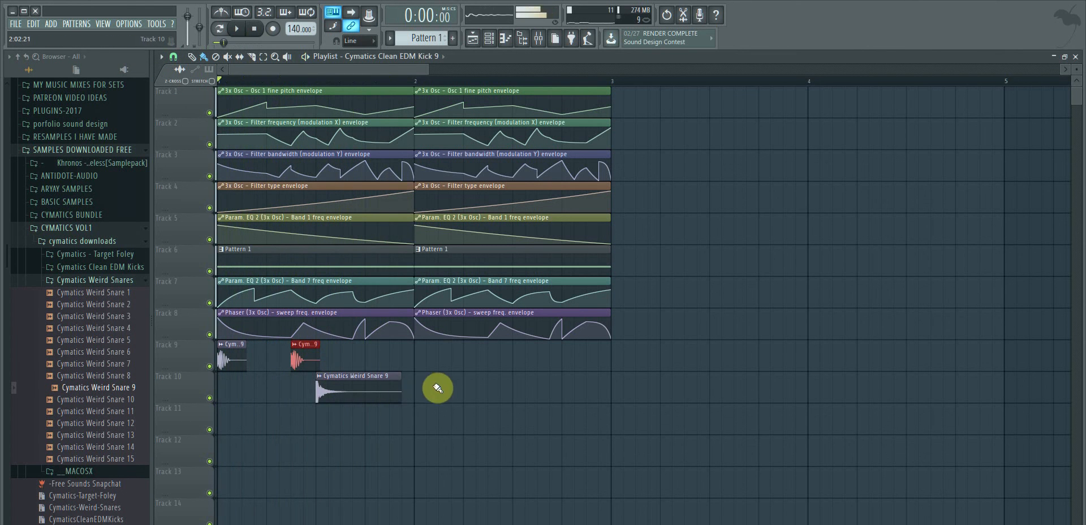
Add a kick at the start of bar 2 on track 9 and a snare at 2:03 on track 10, and audition them.
left_click(429, 359)
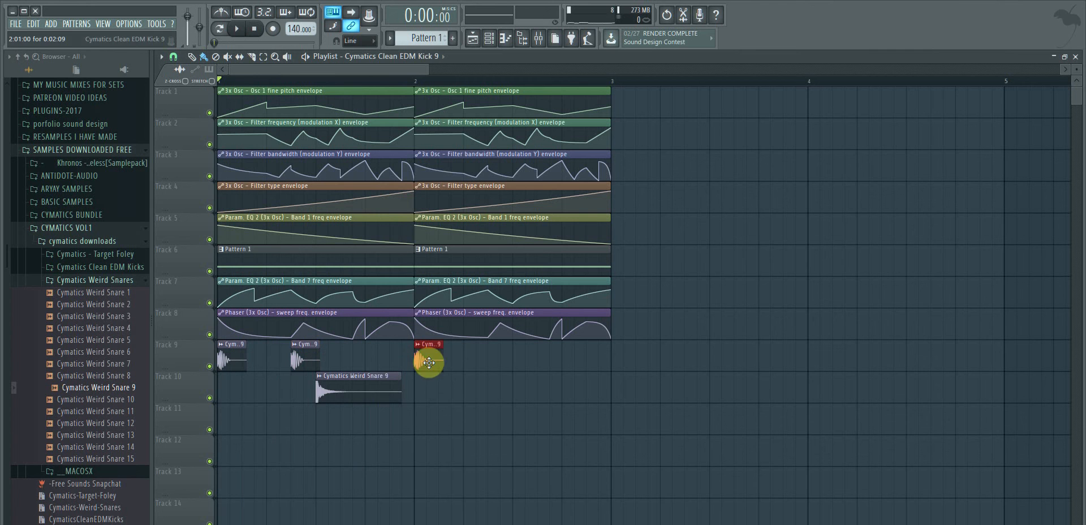
left_click(452, 384)
key("space")
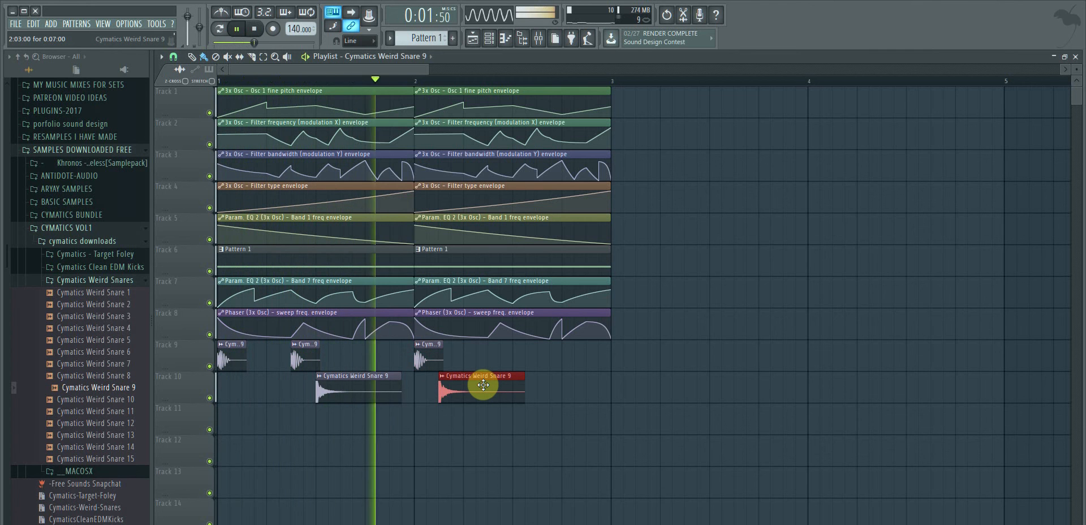
key("space")
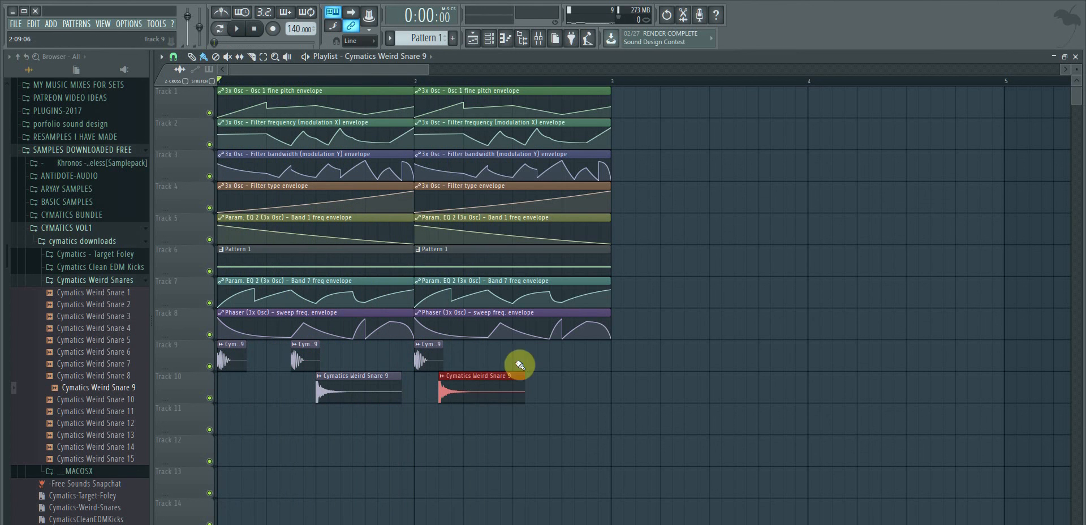
Shorten the bar 2 snare clip to three steps, and add a kick at 2:09 and a snare at 2:11.
left_click_drag(524, 380, 458, 385)
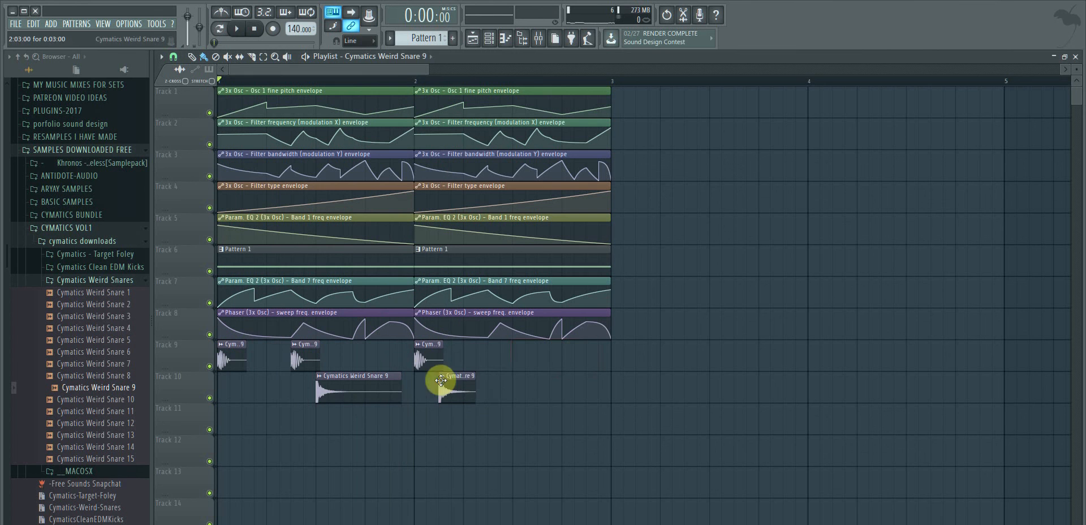
left_click(460, 387)
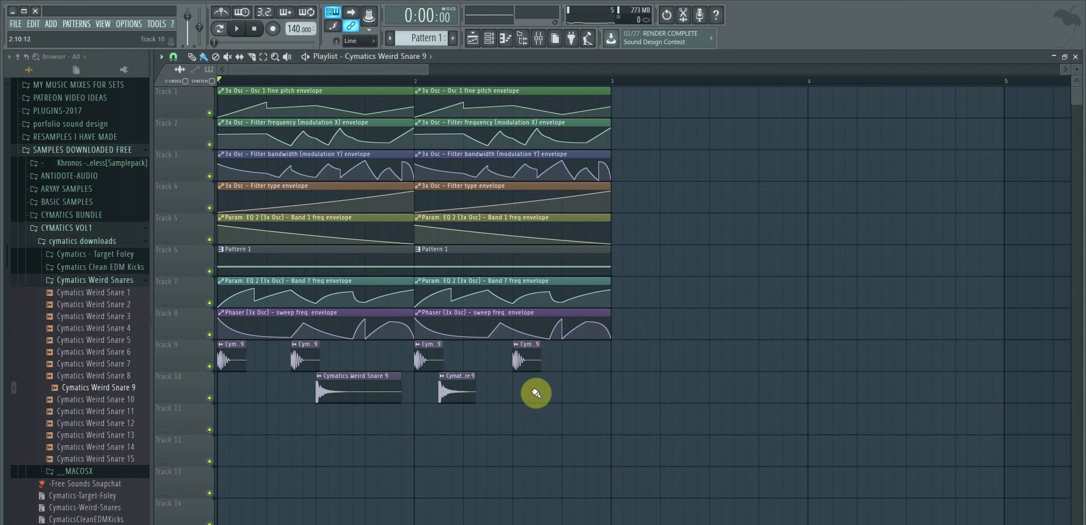
left_click(543, 391)
Try an extra kick on track 9 at 2:06 and at 2:05, auditioning each position.
left_click_drag(504, 368, 478, 362)
key("space")
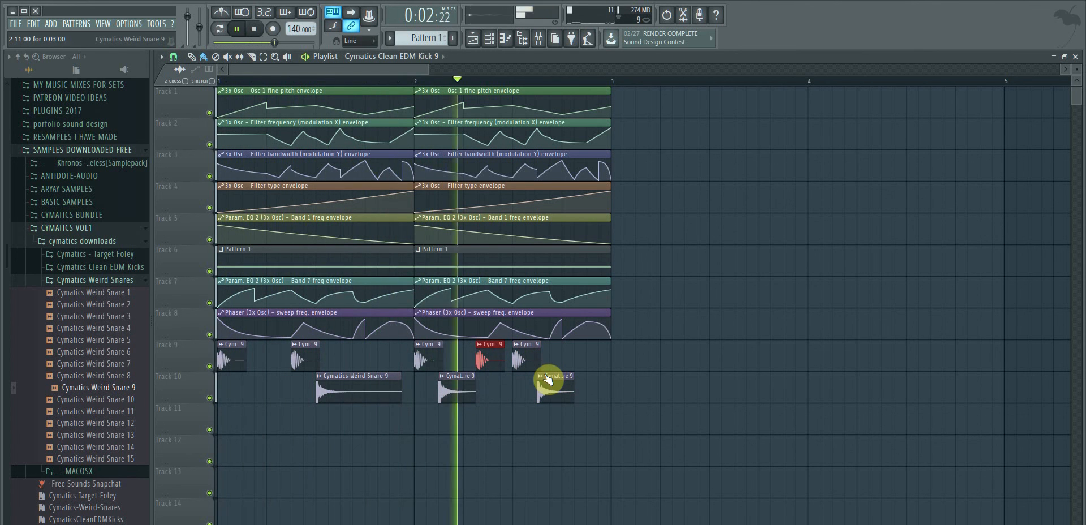
key("space")
left_click_drag(504, 368, 505, 361)
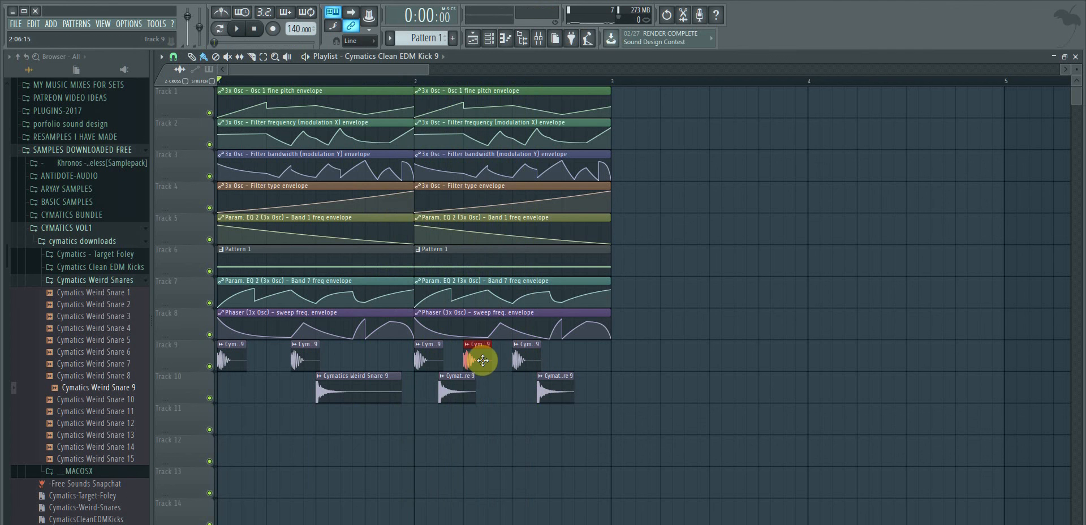
key("space")
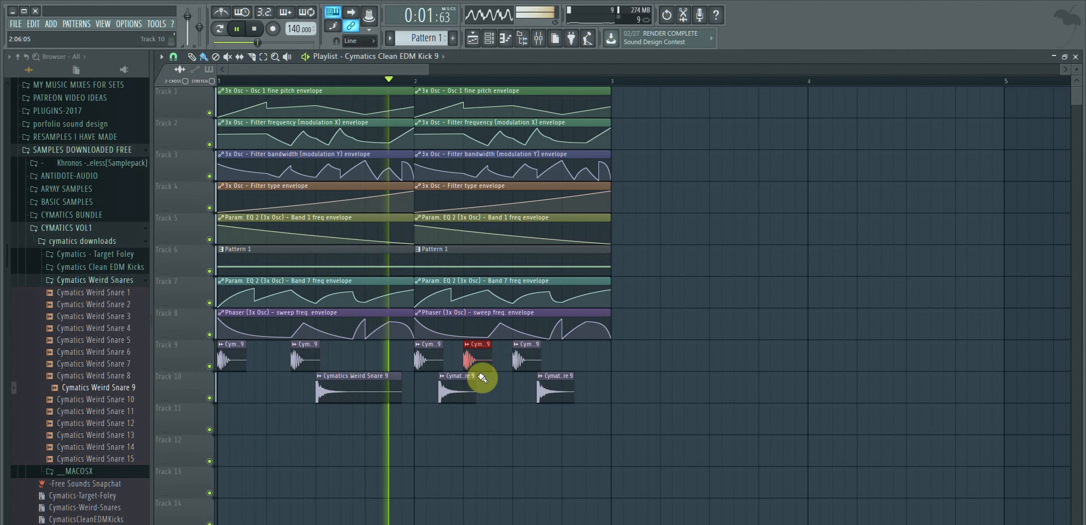
key("space")
Delete the extra kick and the first snare in bar 2, and audition the beat.
left_click_drag(464, 384, 504, 388)
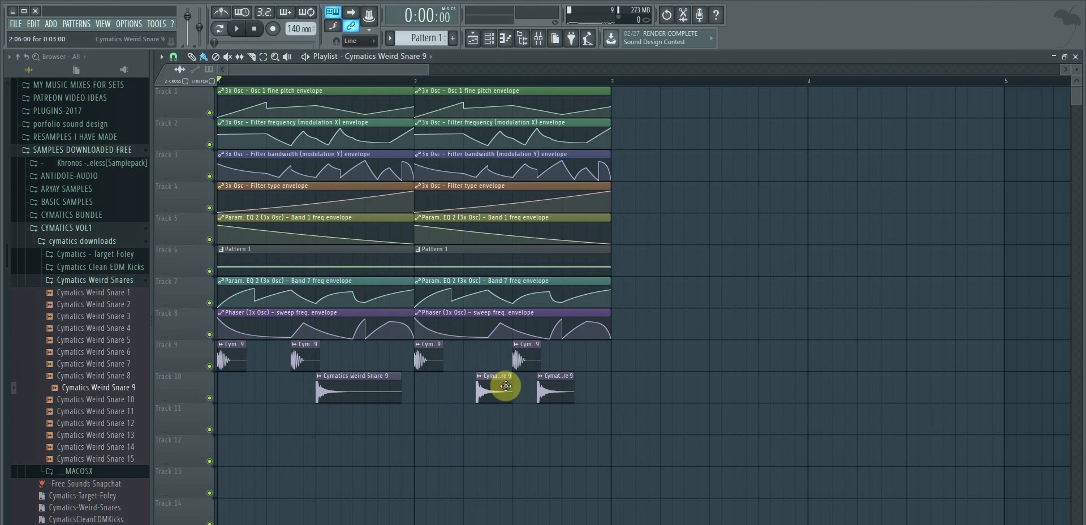
right_click(504, 392)
key("space")
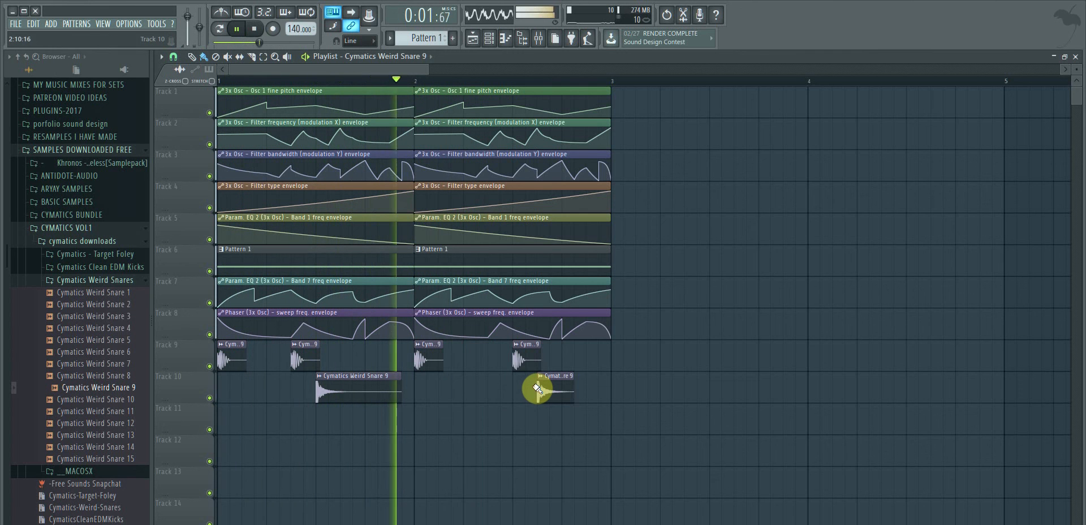
key("space")
Reposition the last kick at 2:05 and the last snare at 2:09, auditioning their placement.
left_click_drag(491, 360, 482, 364)
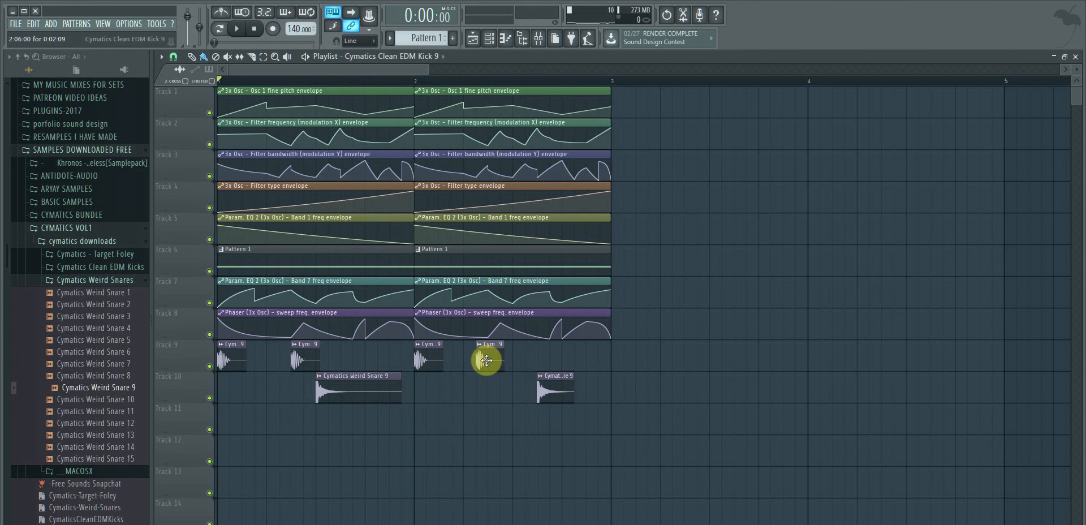
left_click_drag(548, 383, 524, 383)
key("space")
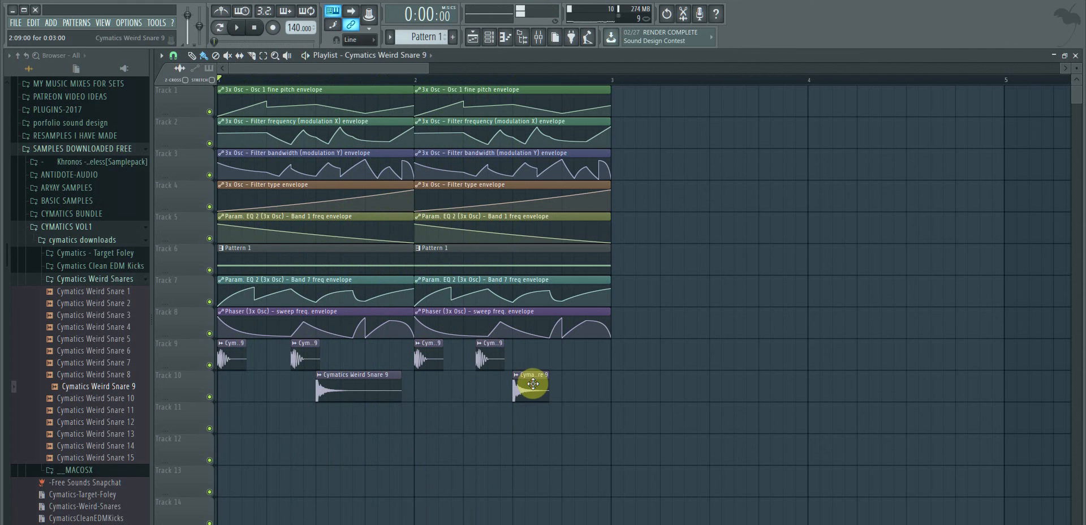
left_click_drag(528, 383, 483, 362)
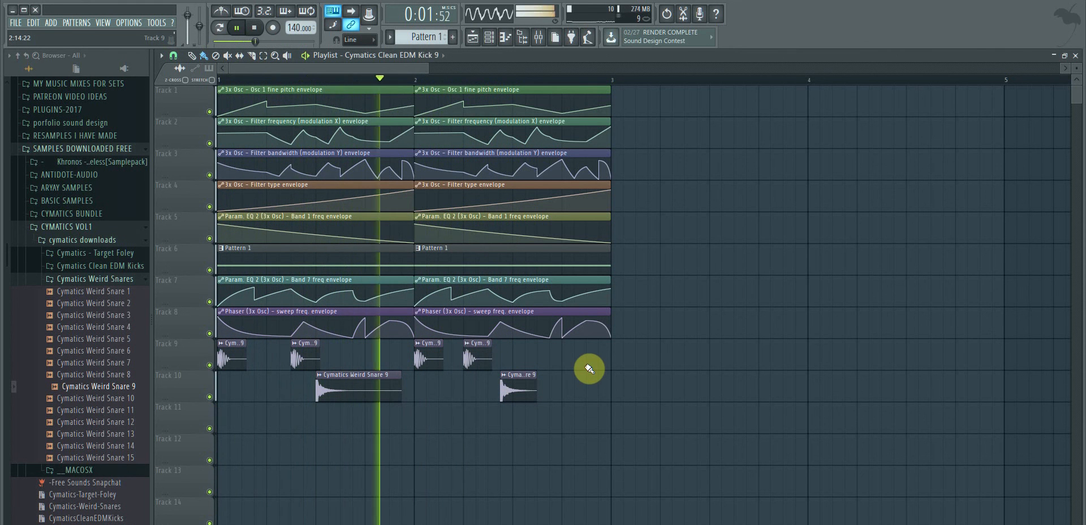
key("space")
left_click_drag(527, 377, 540, 377)
key("space")
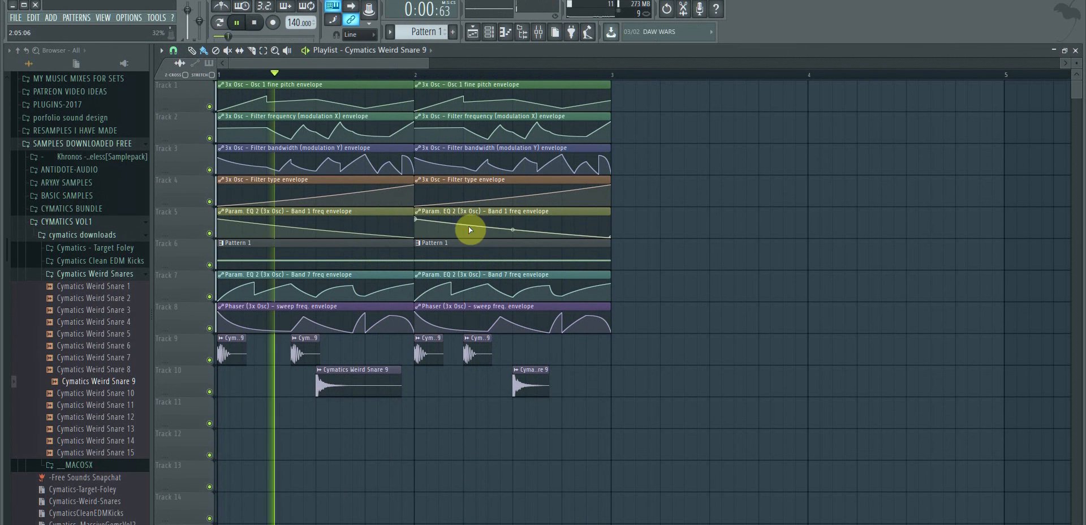
During playback, add points to the 3x Osc filter type, bandwidth and frequency envelopes to create abrupt jumps, and lower the system volume.
right_click(512, 190)
right_click(517, 203)
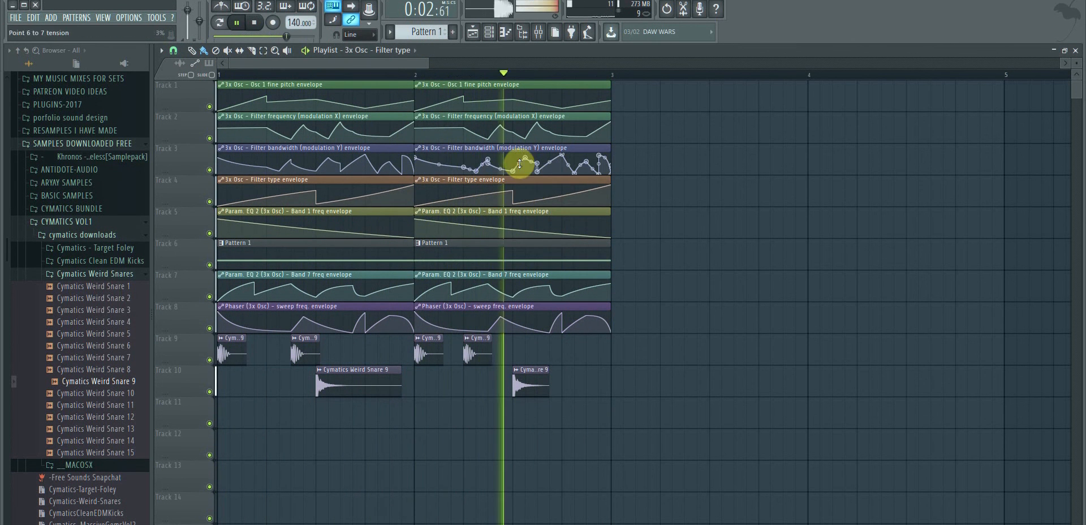
right_click(515, 159)
right_click(565, 124)
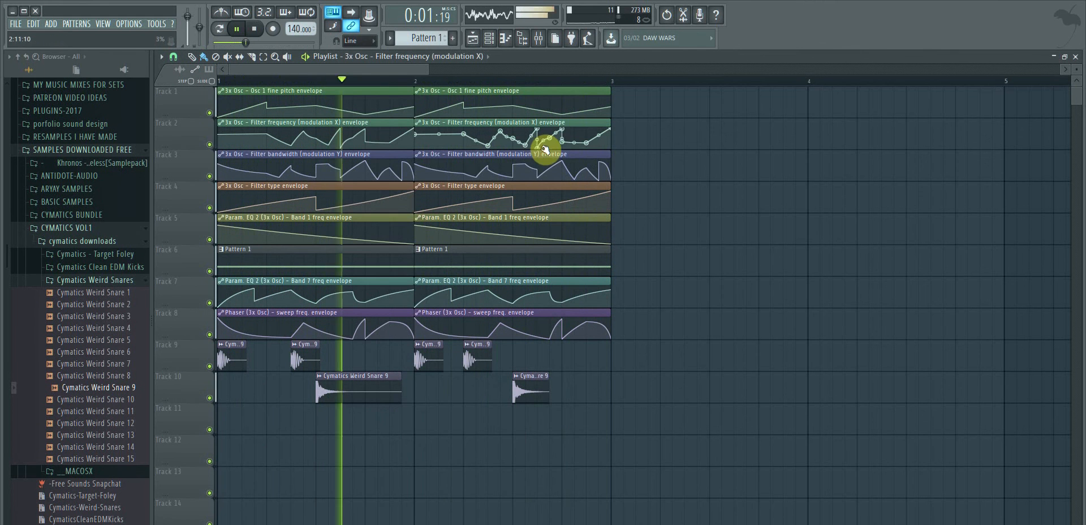
key("XF86AudioLowerVolume")
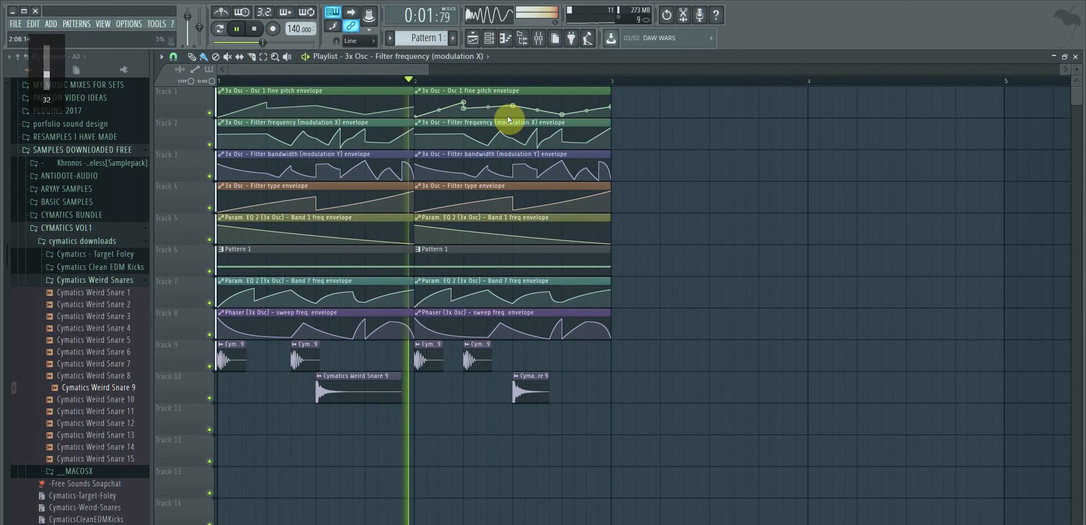
Load Maximus into the first effect slot of the mixer's Master track.
left_click(103, 24)
left_click(112, 77)
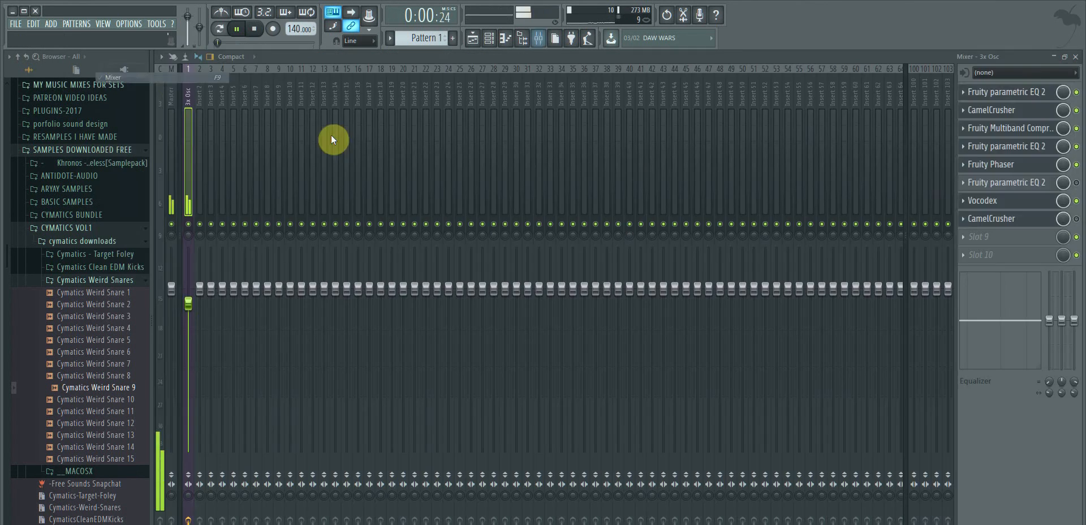
left_click(171, 107)
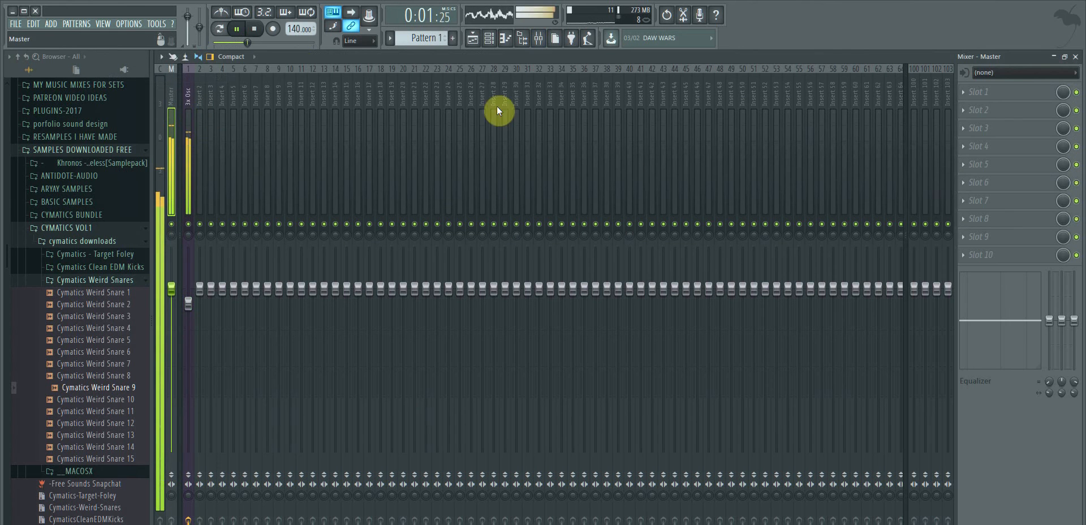
left_click(965, 92)
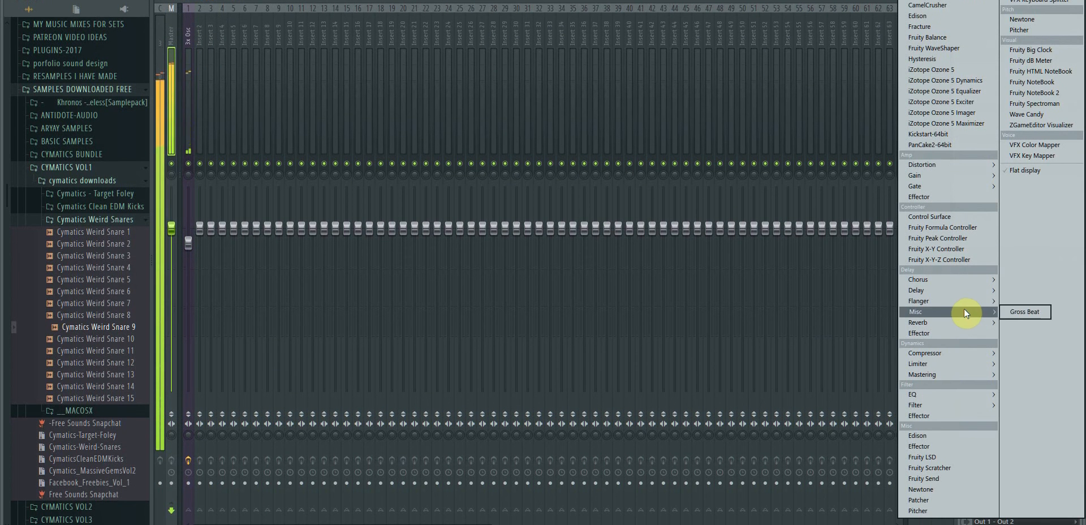
mouse_move(969, 375)
left_click(1024, 374)
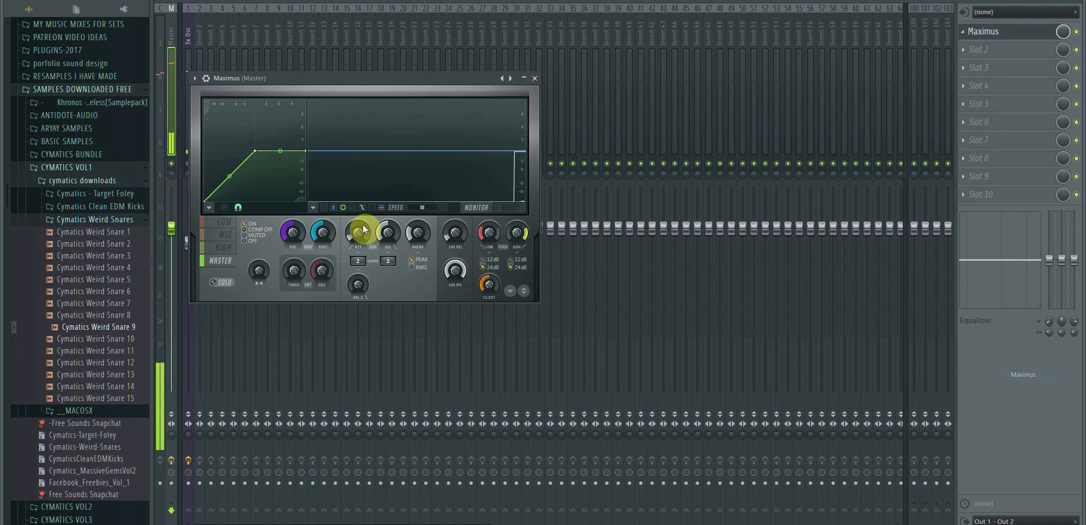
Solo the High band in Maximus and adjust the crossover frequency between the Mid and High bands.
left_click(224, 250)
left_click(222, 283)
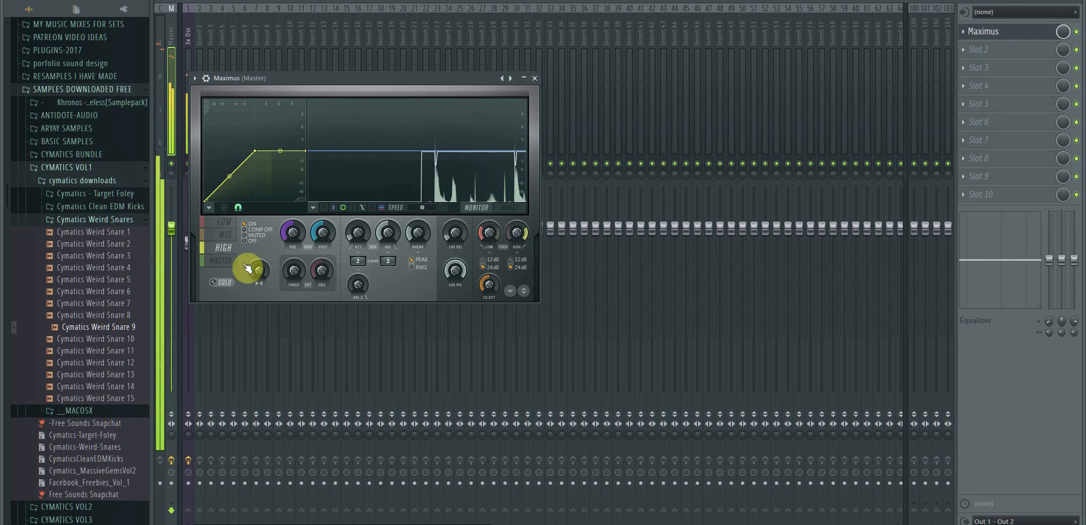
left_click_drag(517, 233, 517, 249)
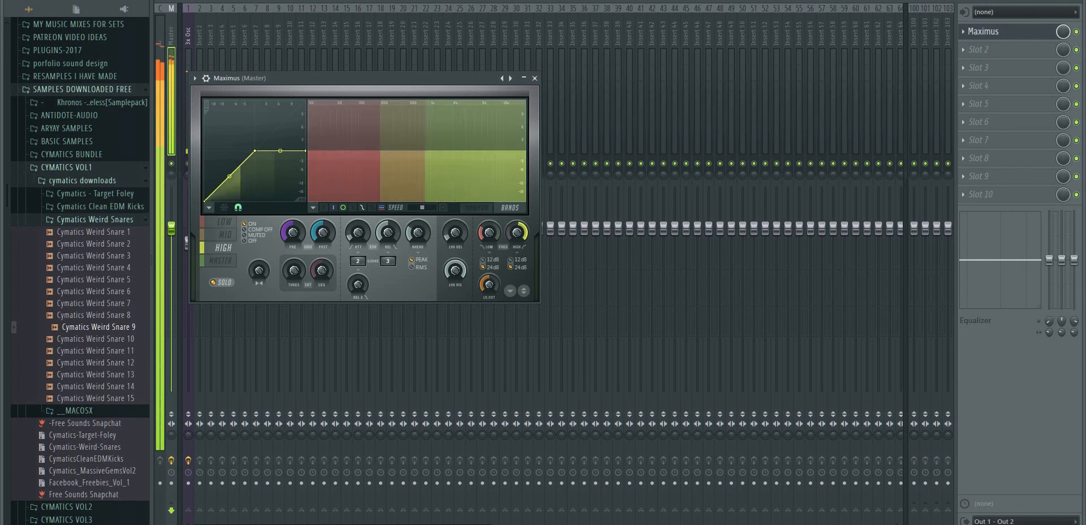
left_click(503, 238)
left_click(504, 238)
left_click(509, 240)
Audition the Mid and Low bands soloed in Maximus, and raise the Master band's pre gain.
left_click(225, 234)
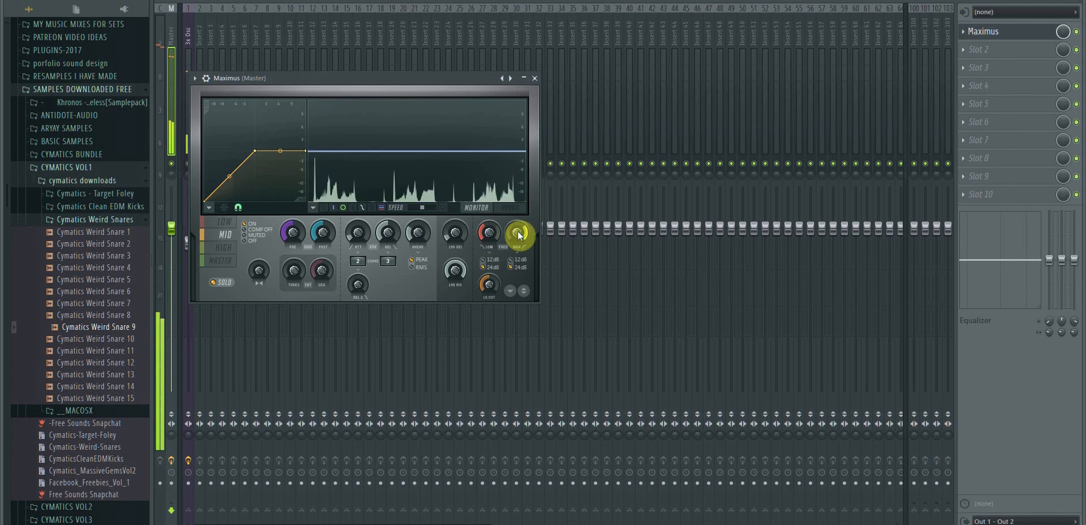
left_click(225, 221)
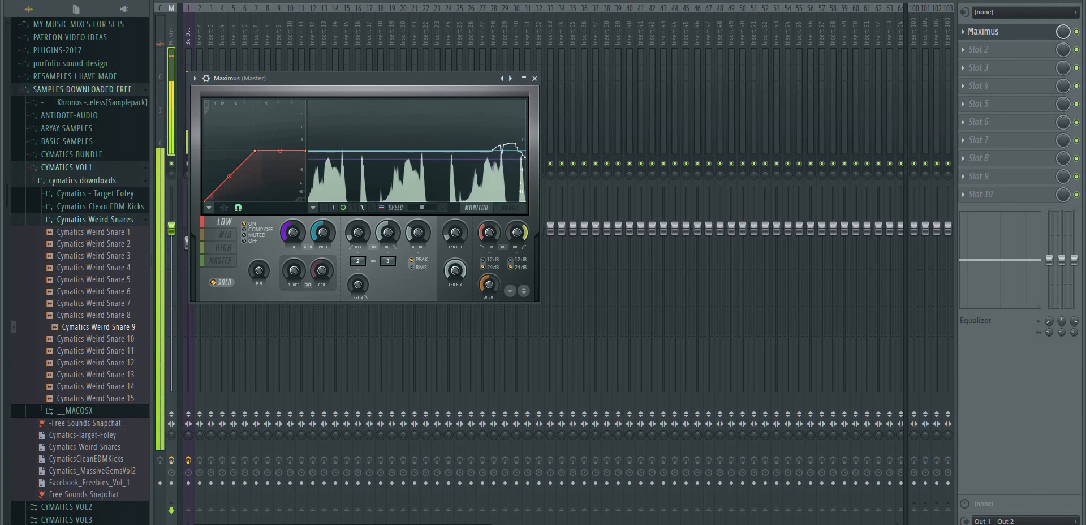
left_click(221, 261)
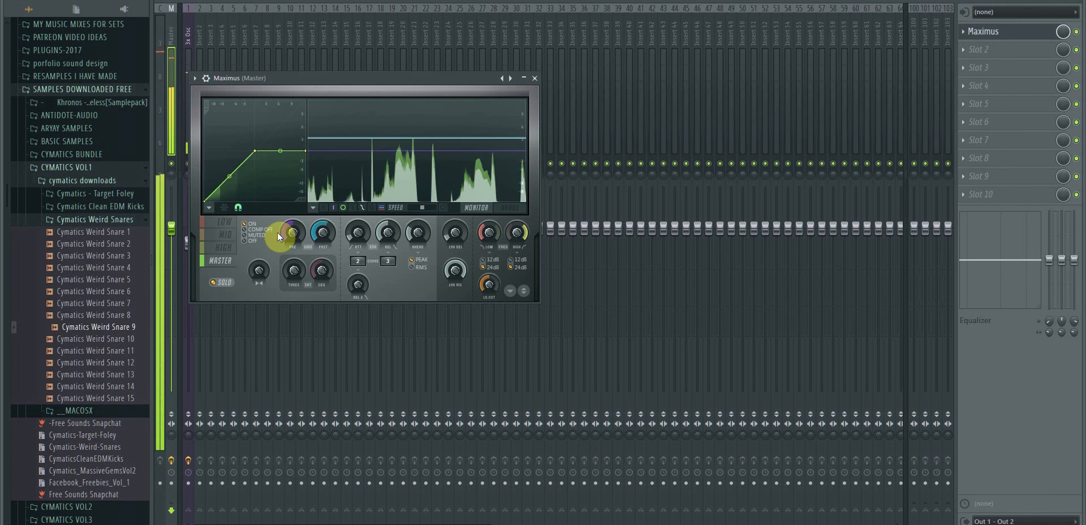
left_click_drag(292, 233, 292, 201)
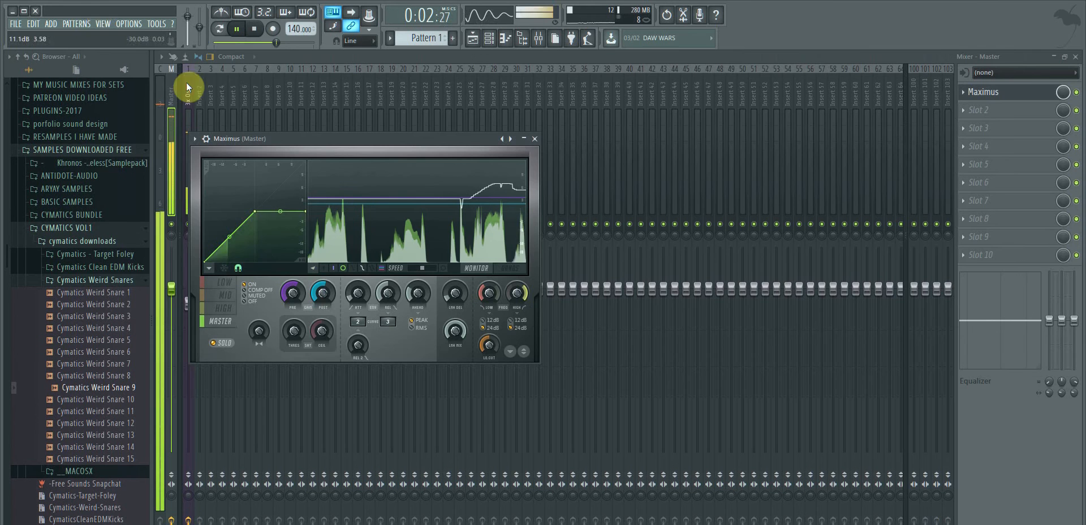
Stop playback and delete all kick and snare clips from playlist tracks 9 and 10.
left_click(103, 24)
left_click(117, 47)
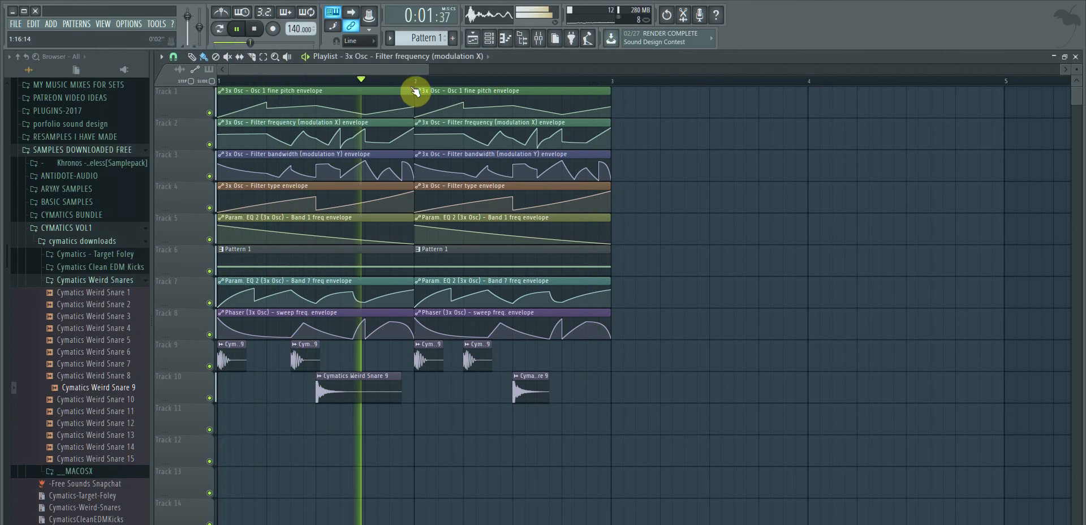
key("space")
right_click(529, 373)
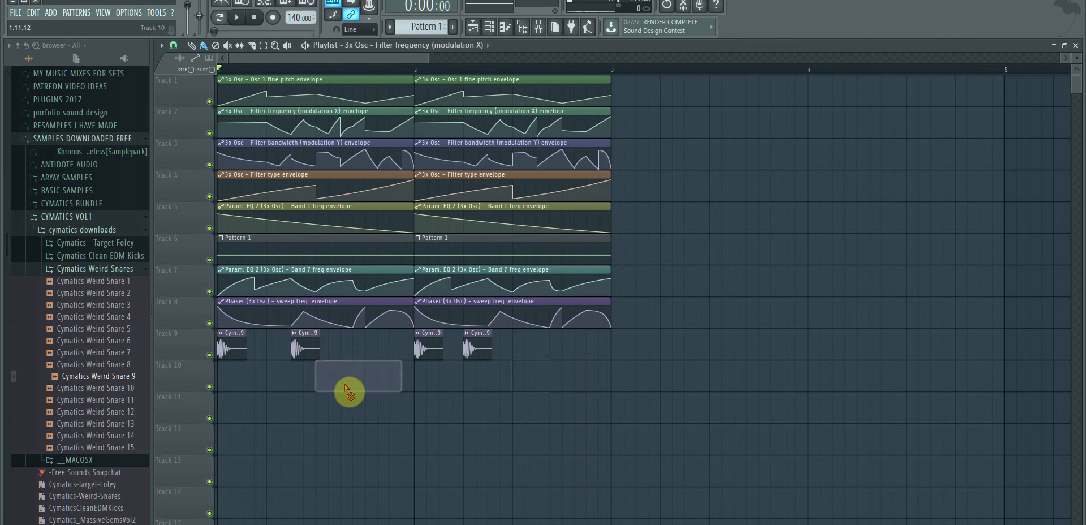
right_click(347, 396)
right_click(429, 359)
right_click(475, 359)
right_click(305, 360)
right_click(231, 356)
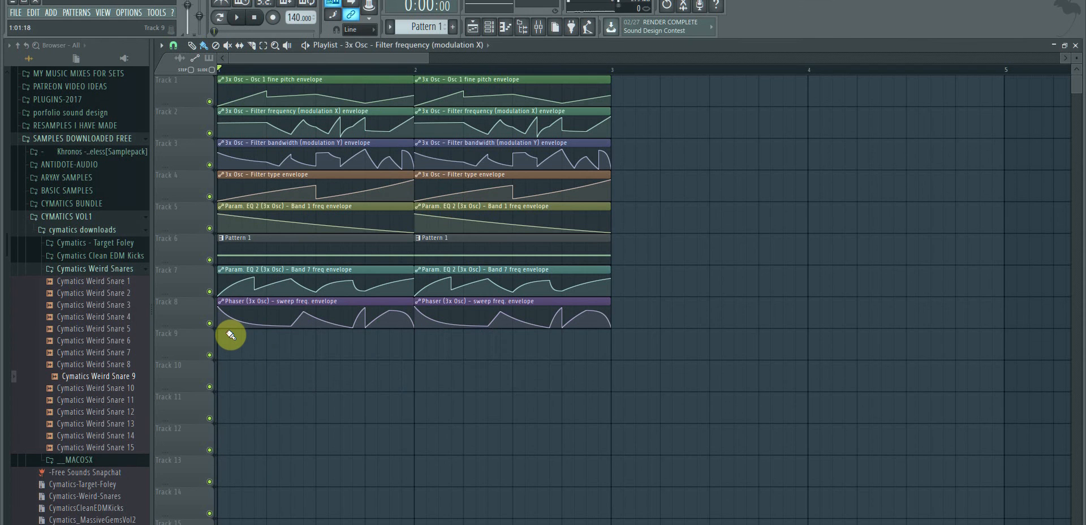
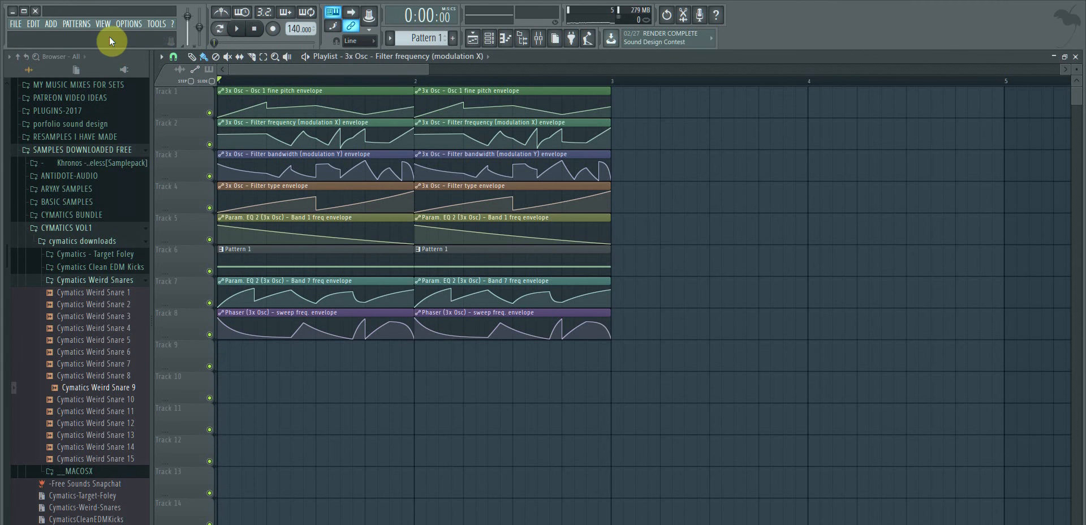
left_click(103, 24)
left_click(109, 62)
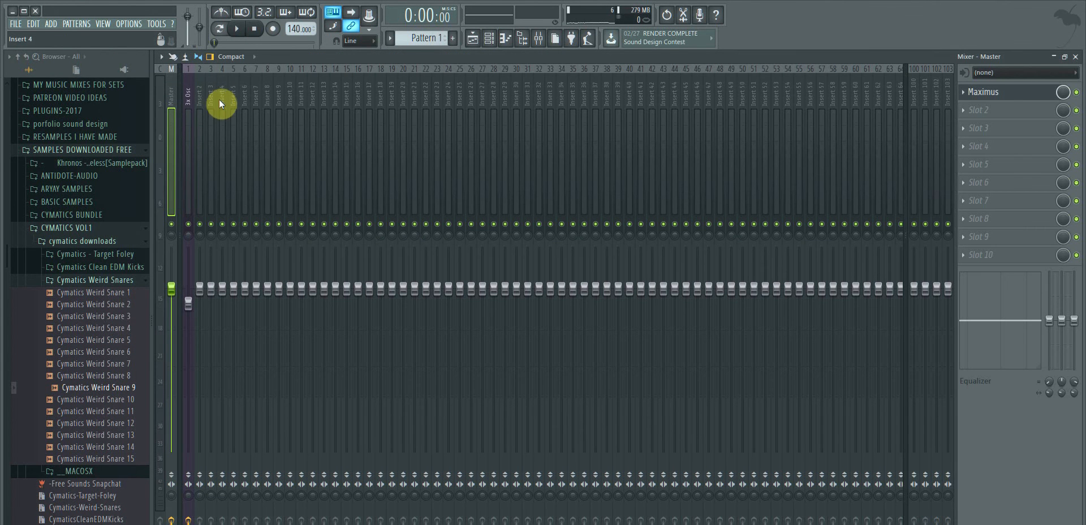
left_click(103, 23)
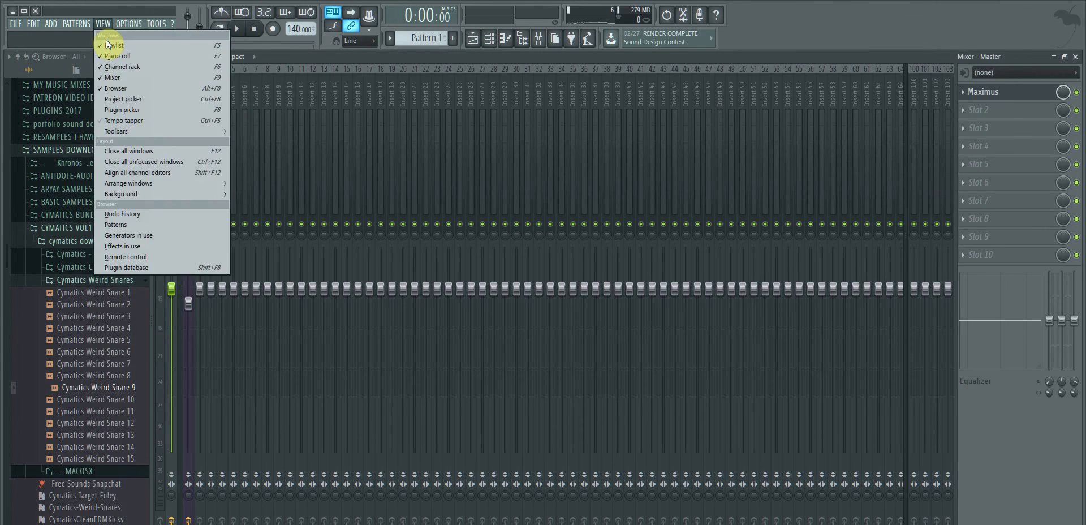
left_click(107, 38)
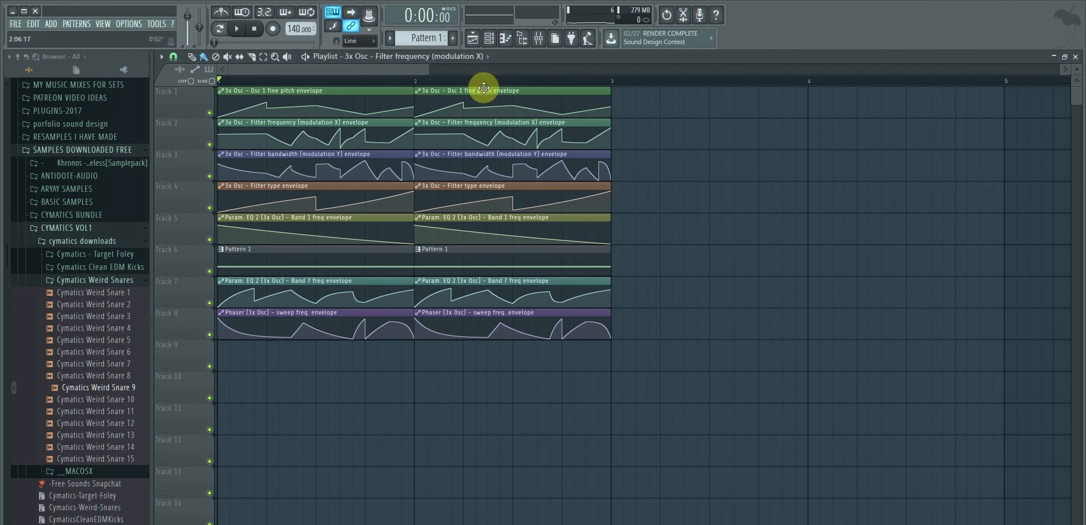
Play the two-bar 3x Osc loop in the playlist without the drums, and stop playback.
left_click_drag(430, 69, 344, 69)
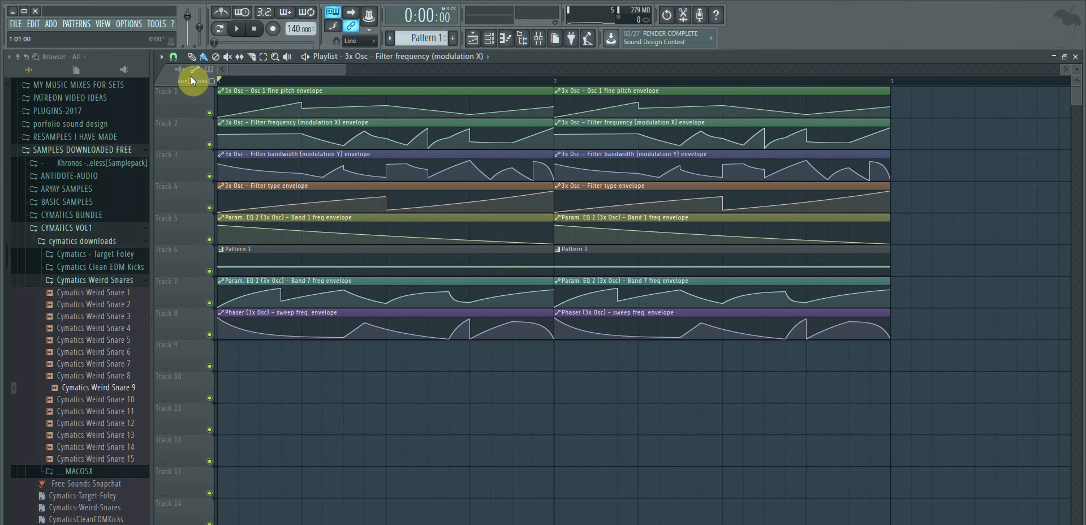
key("space")
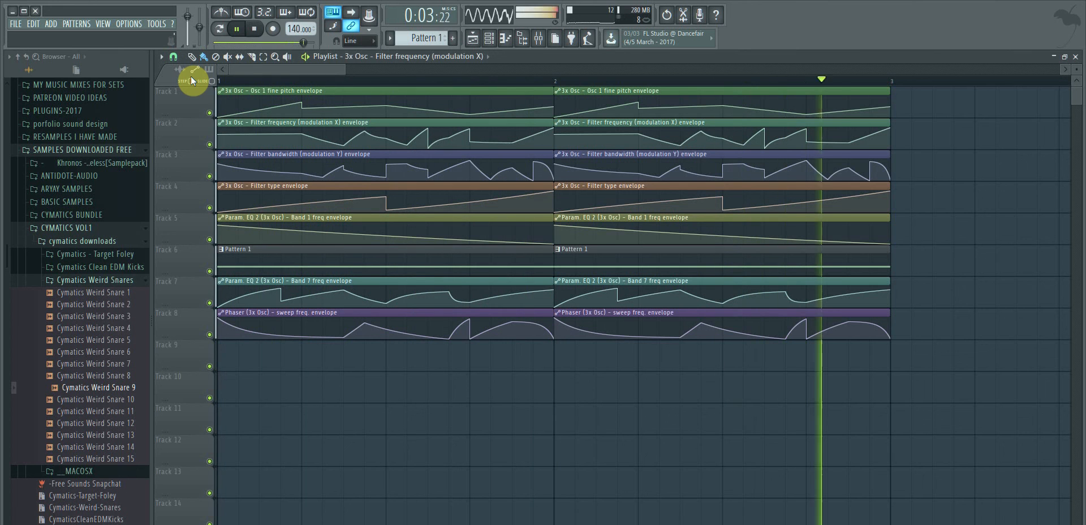
key("space")
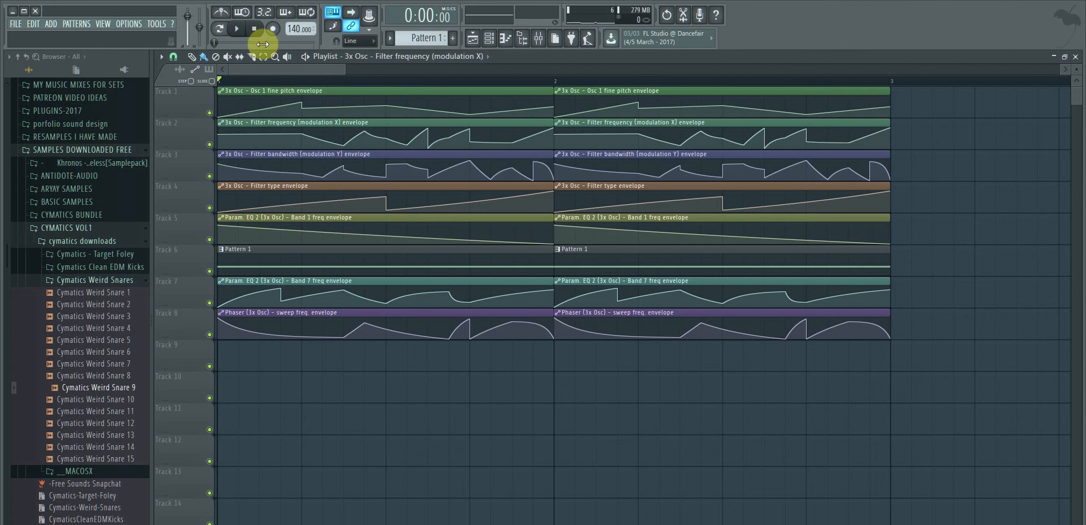
mouse_move(340, 72)
left_mouse_down()
mouse_move(462, 63)
mouse_move(380, 53)
mouse_move(363, 66)
left_mouse_up()
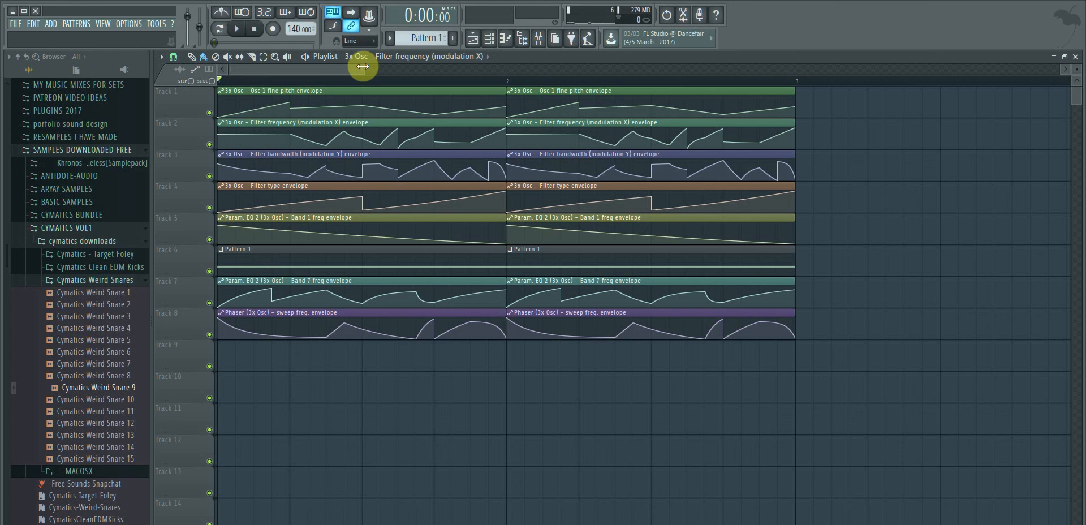
left_click_drag(438, 66, 545, 61)
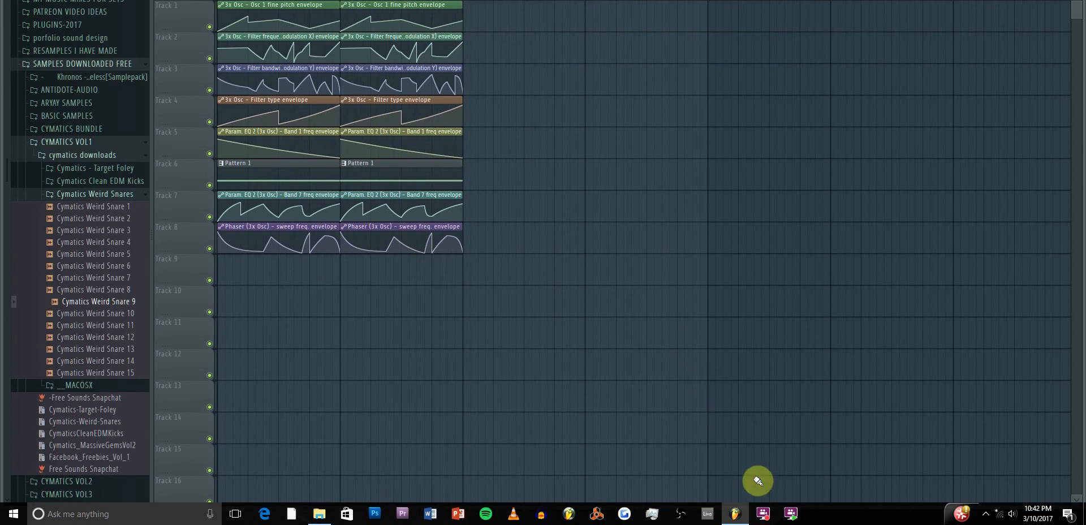